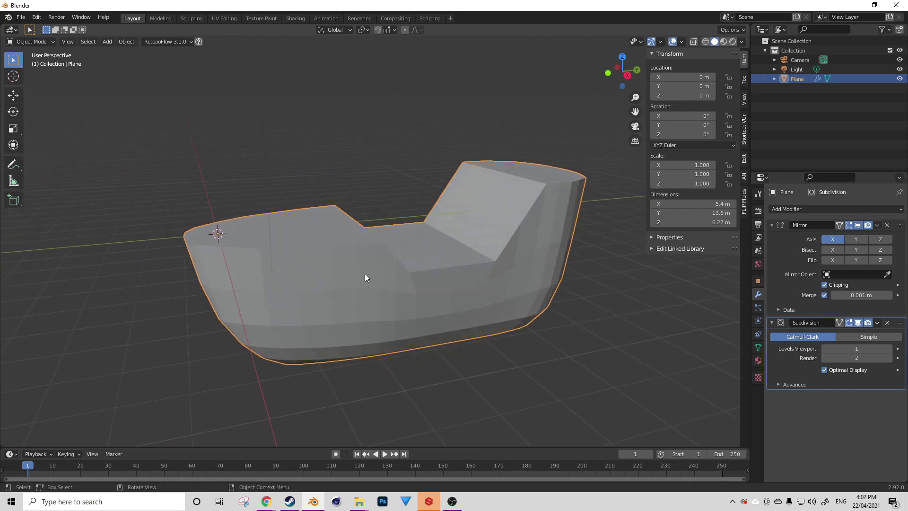
- Add a horizontal loop cut around the hull just below the deck edge, slid with Even on at a factor of about 0.73
key("Tab")
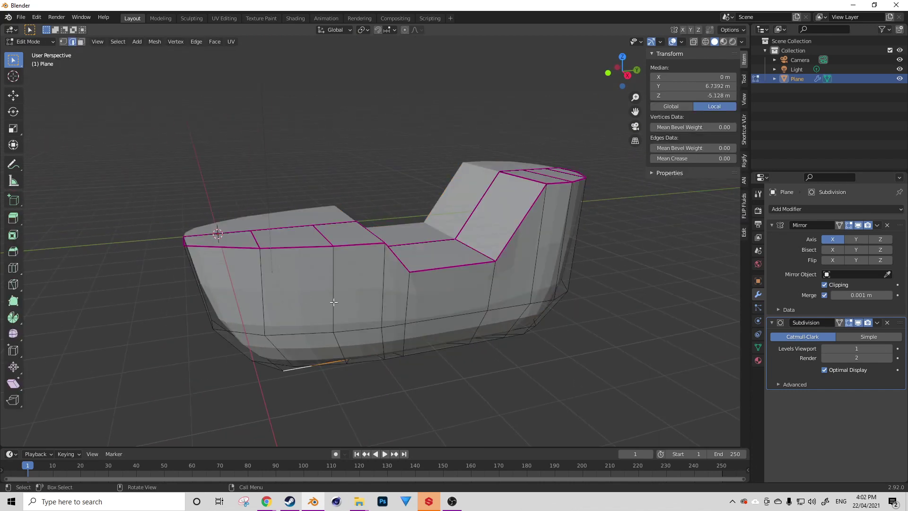
key("ctrl+r")
left_click(406, 299)
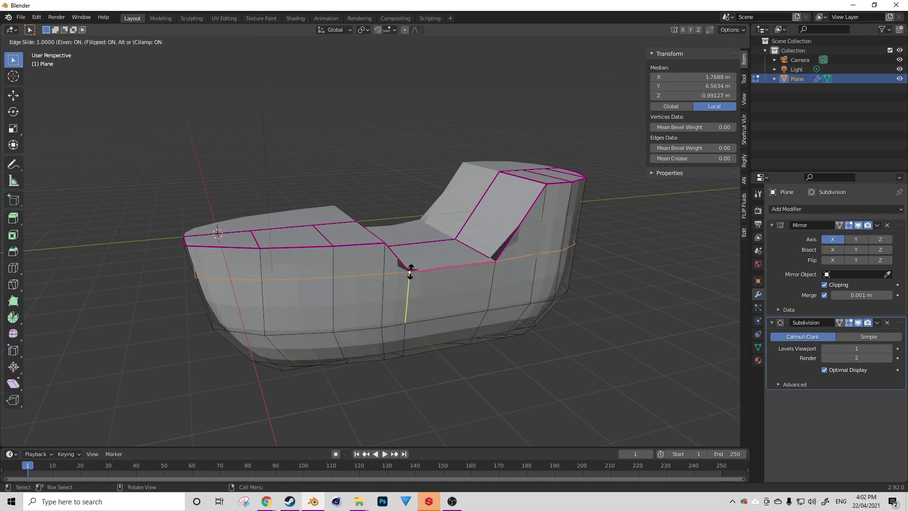
key("f")
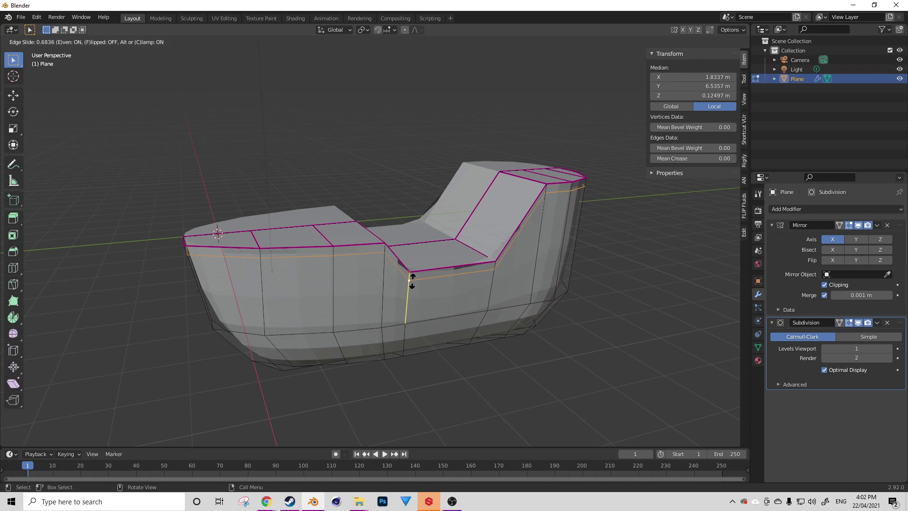
key("e")
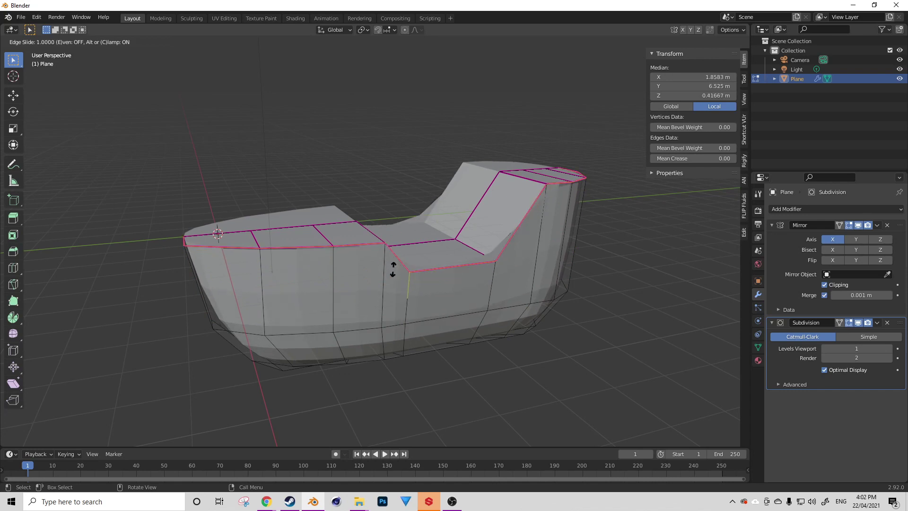
key("e")
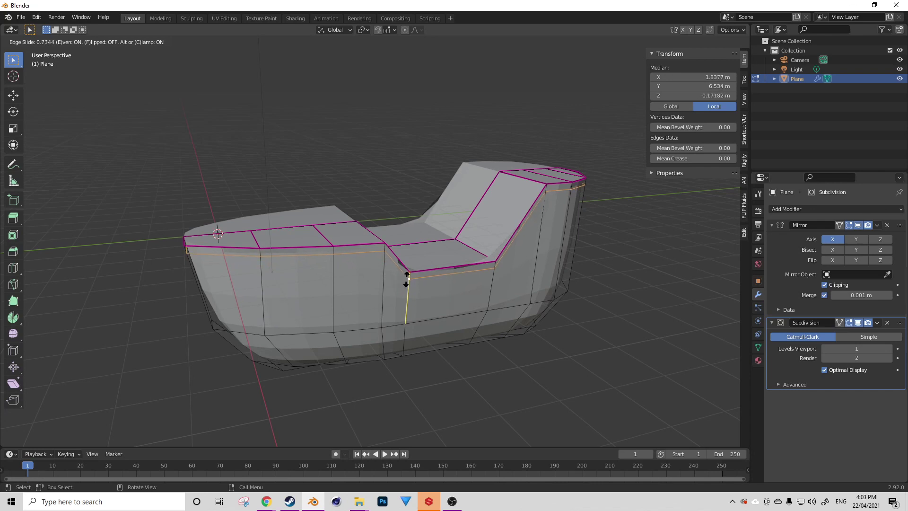
left_click(406, 279)
- Extrude the face loop directly below the deck edge and shrink/fatten it outward about 0.4 m to form a rim
middle_click_drag(420, 290, 78, 61)
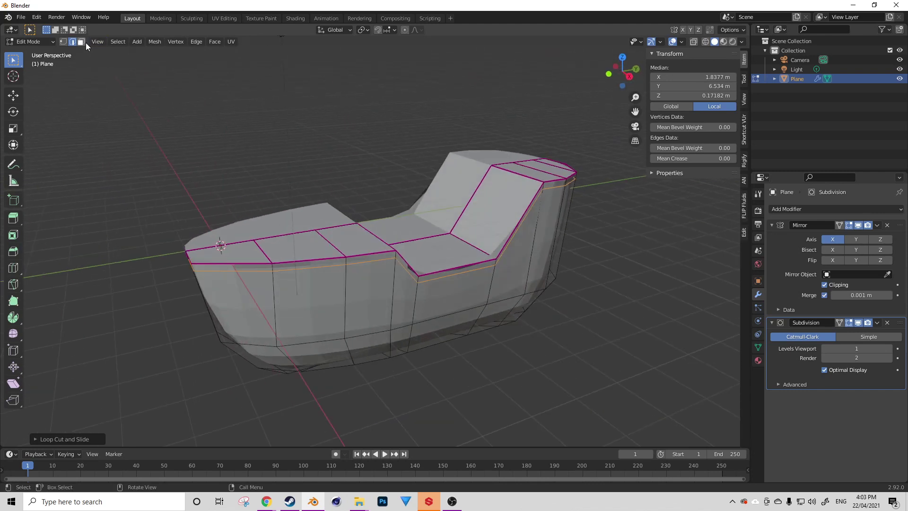
left_click(84, 43)
middle_click_drag(277, 264, 295, 262)
left_click(223, 276, "alt")
middle_click_drag(223, 276, 303, 270)
key("e")
right_click(502, 270)
key("alt+s")
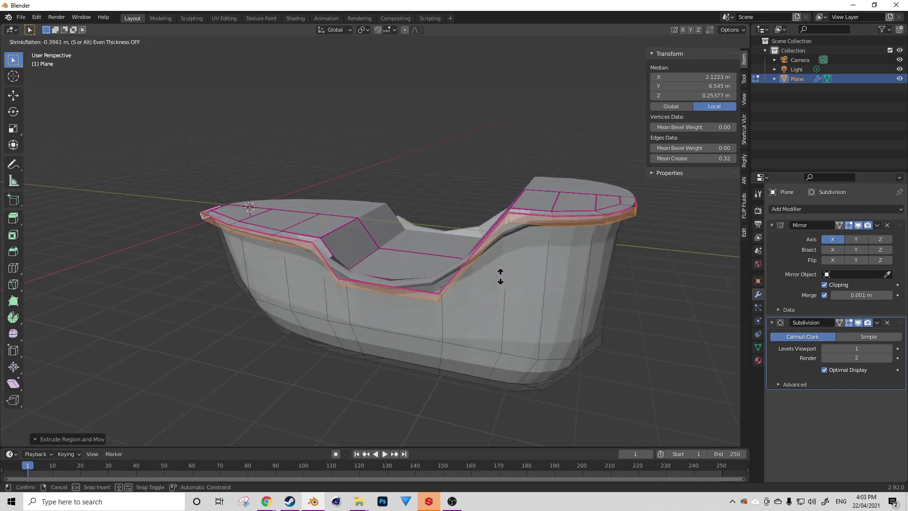
left_click(502, 276)
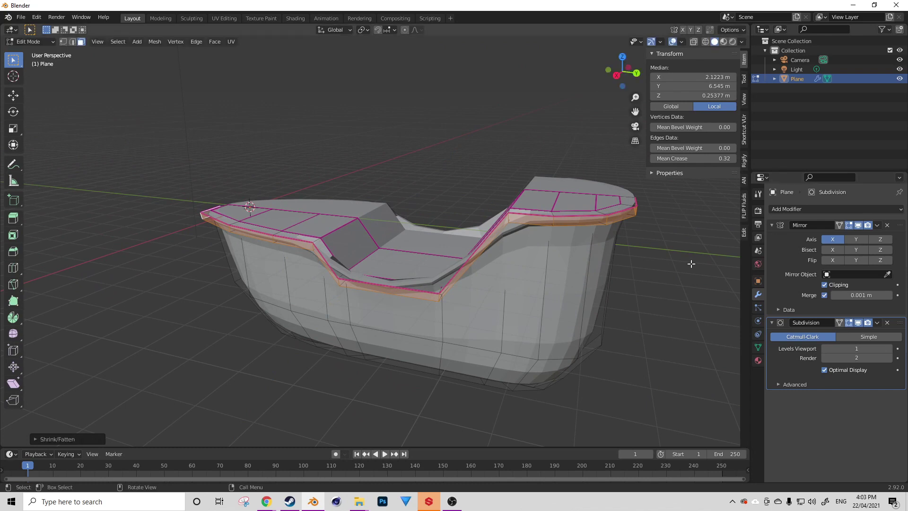
- Set the mean crease to 1.00 on the extruded rim faces and on the selection grown to their neighbouring faces
left_click_drag(686, 161, 733, 161)
middle_click_drag(537, 228, 442, 281)
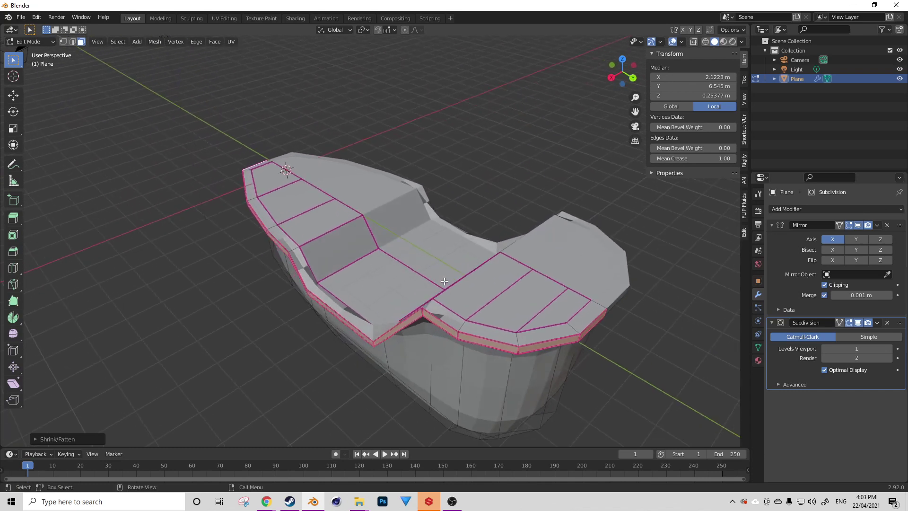
key("ctrl+KP_Add")
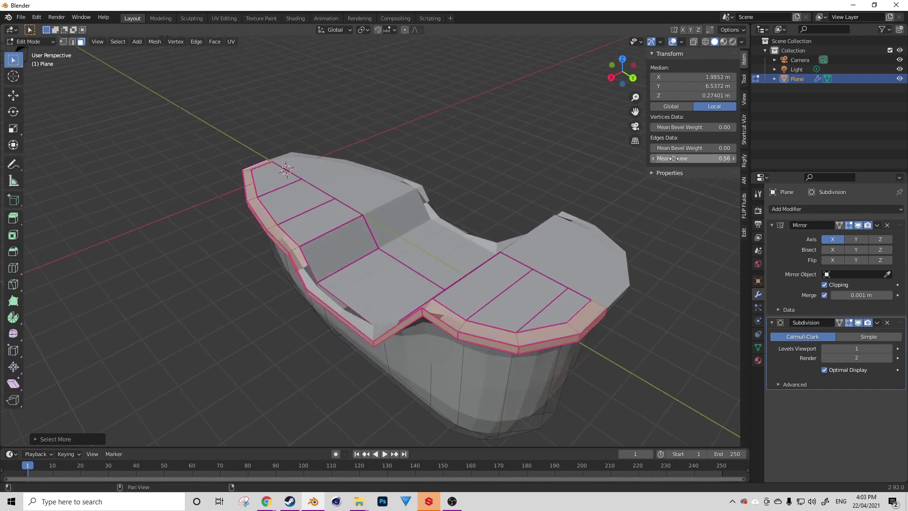
left_click_drag(672, 160, 724, 160)
- Lower the crease of the short vertical rim edge at the bow corner
middle_click_drag(260, 334, 214, 295)
key("2")
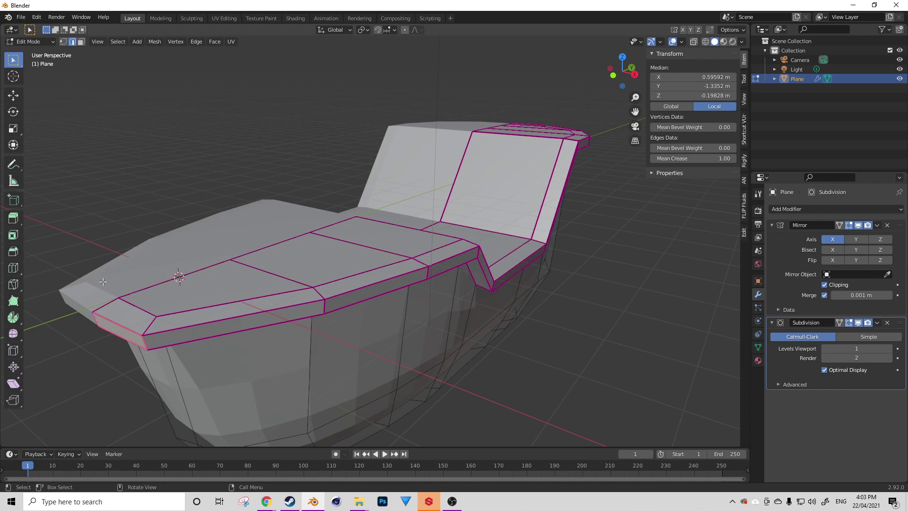
left_click(148, 342)
left_click_drag(696, 159, 639, 159)
middle_click_drag(241, 363, 215, 290)
left_click(233, 129)
left_click(232, 129)
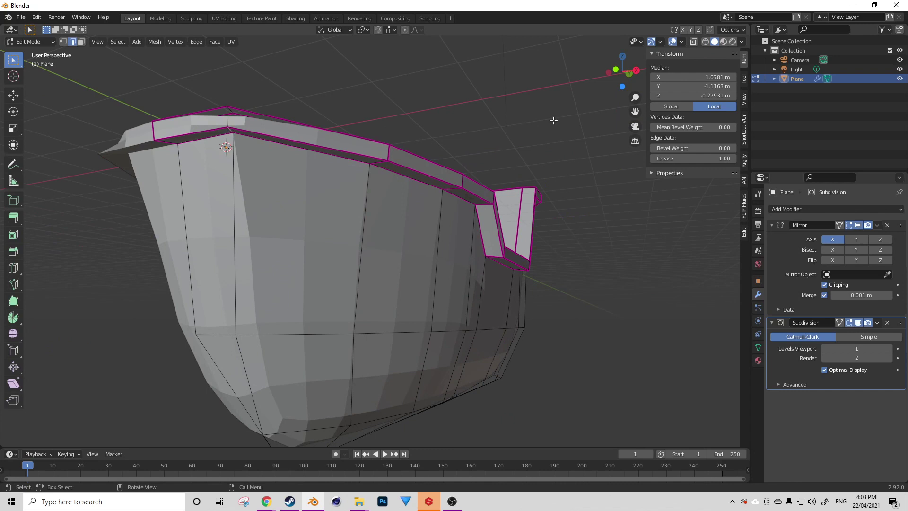
left_click_drag(713, 158, 662, 159)
middle_click_drag(265, 169, 227, 228)
middle_click_drag(162, 249, 286, 207, "shift")
middle_click_drag(212, 289, 227, 254)
left_click(238, 196, "shift")
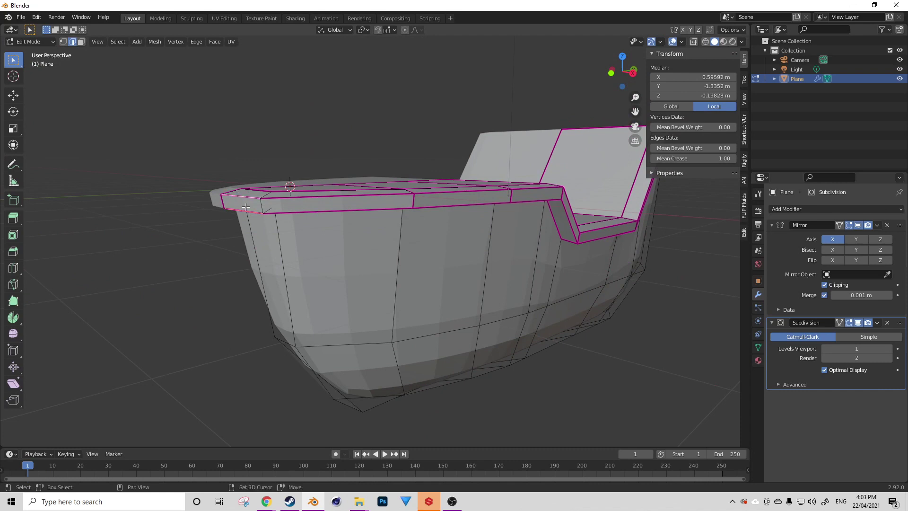
- Try to raise the rim's upper outer edge loop slightly along Z in the right side view
key("KP_1")
key("KP_3")
scroll(245, 207, "up", 3)
middle_click_drag(163, 186, 358, 293, "shift")
scroll(336, 295, "down", 2)
left_click(406, 303, "alt")
key("KP_3")
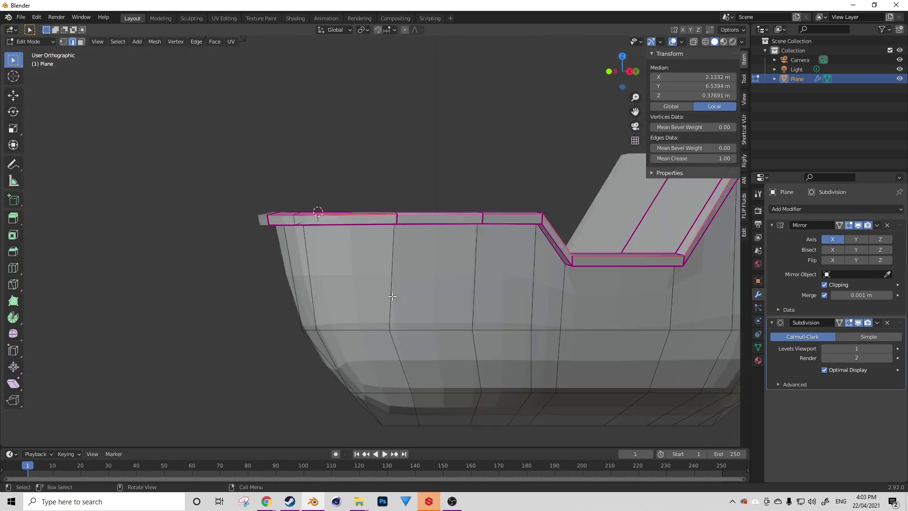
scroll(395, 297, "up", 1)
middle_click_drag(444, 272, 381, 291, "shift")
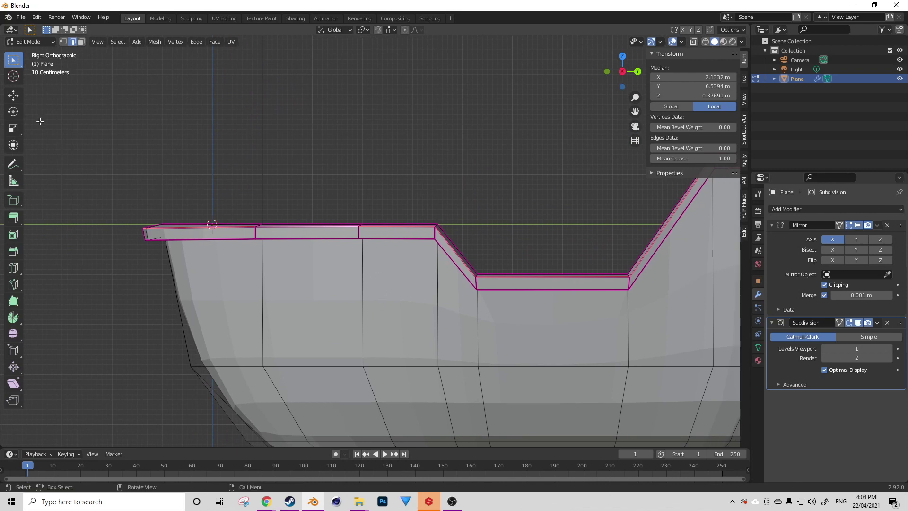
left_click(13, 96)
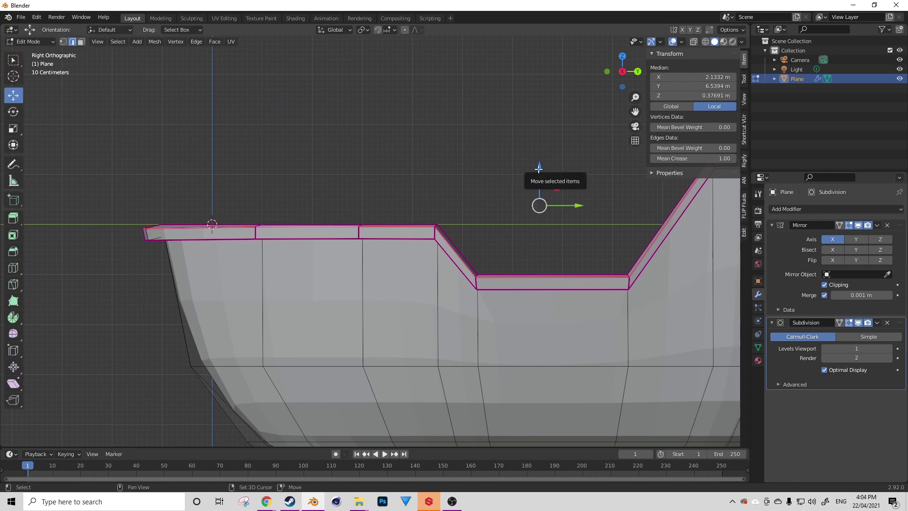
left_click_drag(540, 167, 541, 159)
middle_click_drag(541, 159, 357, 247)
key("Tab")
scroll(498, 229, "down", 6)
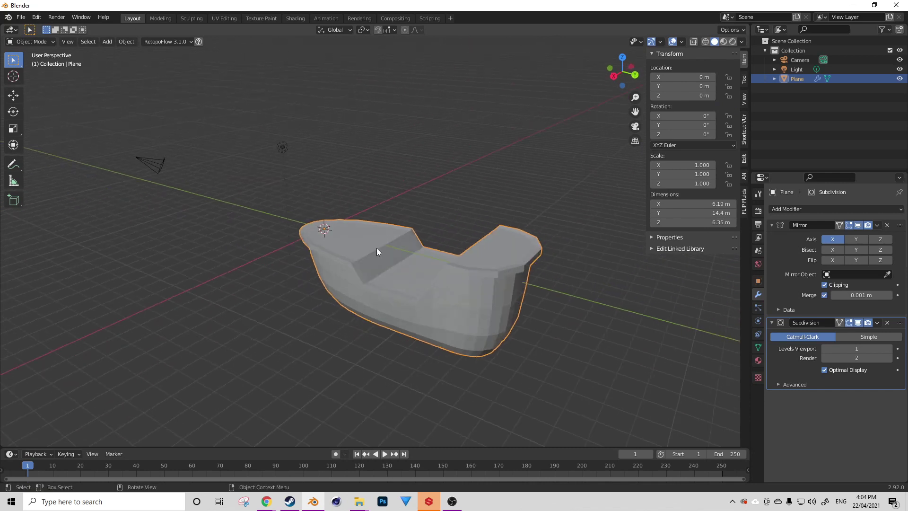
scroll(377, 249, "up", 2)
key("ctrl+z")
key("ctrl+z")
- Raise the upper outer rim edges from the lowered middle deck to the bow about 0.06 m along Z, and return to Object Mode
middle_click_drag(469, 271, 513, 269)
scroll(563, 288, "up", 1)
left_click(490, 310)
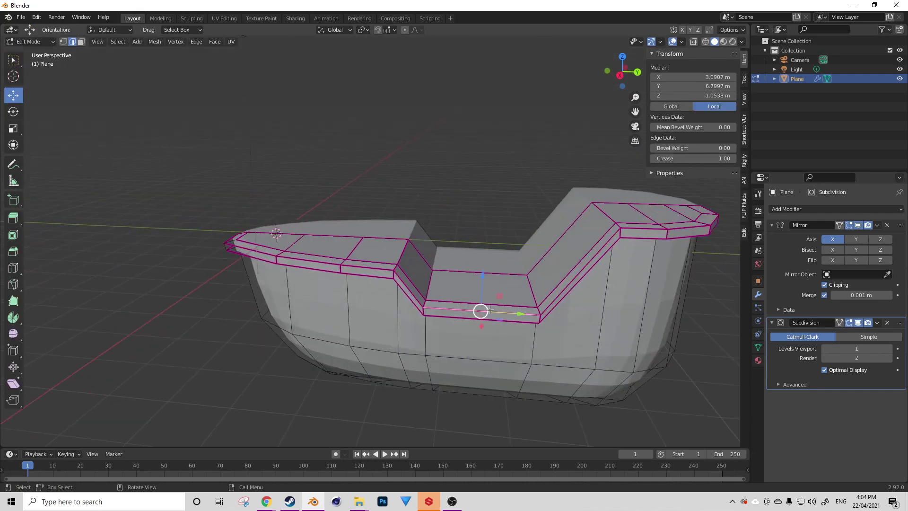
middle_click_drag(244, 238, 275, 253)
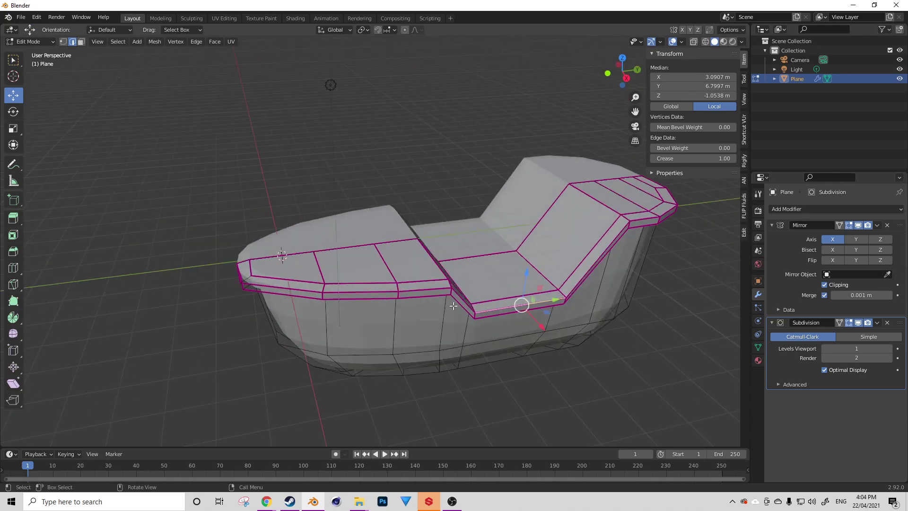
left_click(237, 271, "ctrl")
key("KP_3")
key("g")
key("z")
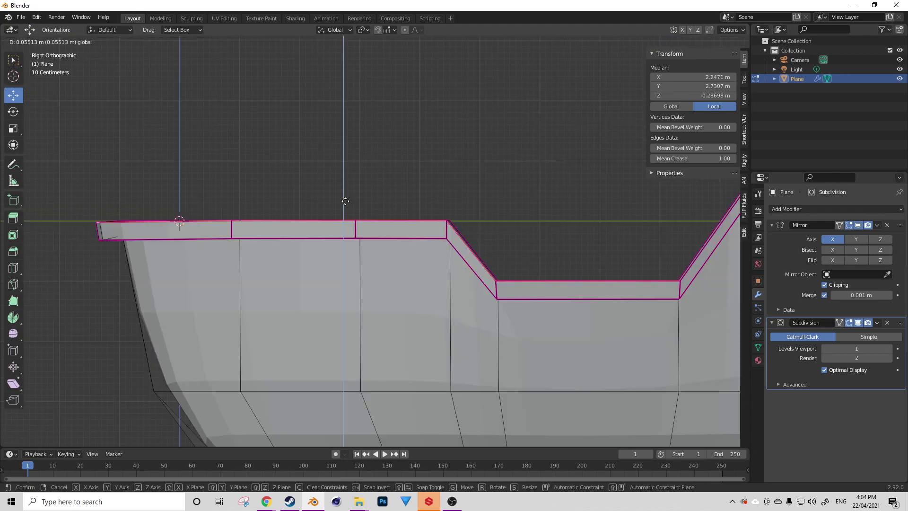
left_click_drag(346, 200, 346, 201)
left_click(478, 254)
left_click_drag(510, 251, 513, 251)
scroll(541, 251, "down", 1)
middle_click_drag(541, 251, 375, 280)
key("Tab")
scroll(344, 290, "down", 4)
left_click(508, 268)
- Add a cube mesh at the 3D cursor on the front deck
scroll(375, 280, "up", 3)
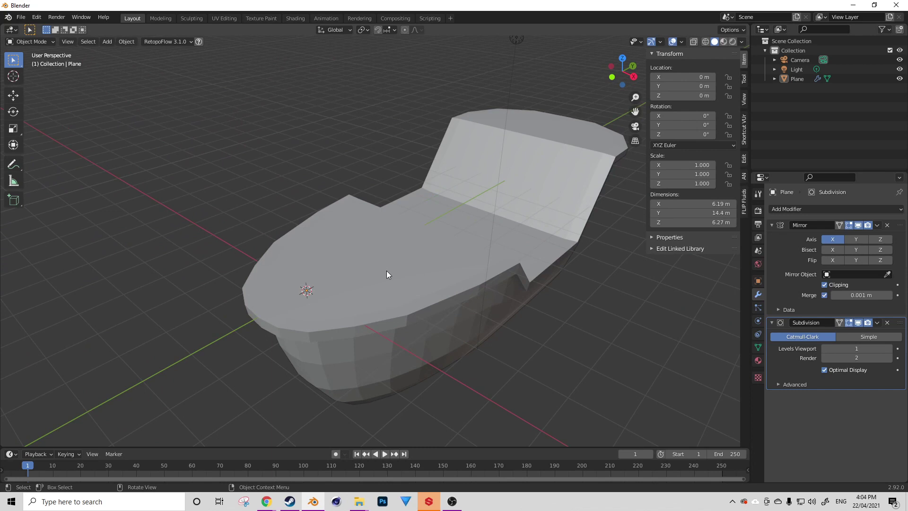
scroll(369, 267, "down", 2)
middle_click_drag(345, 271, 371, 231)
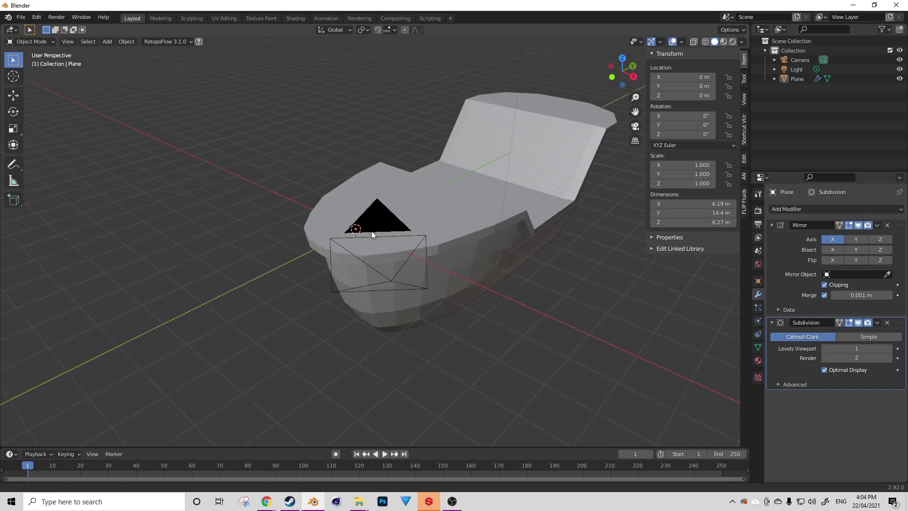
key("shift+a")
mouse_move(362, 227)
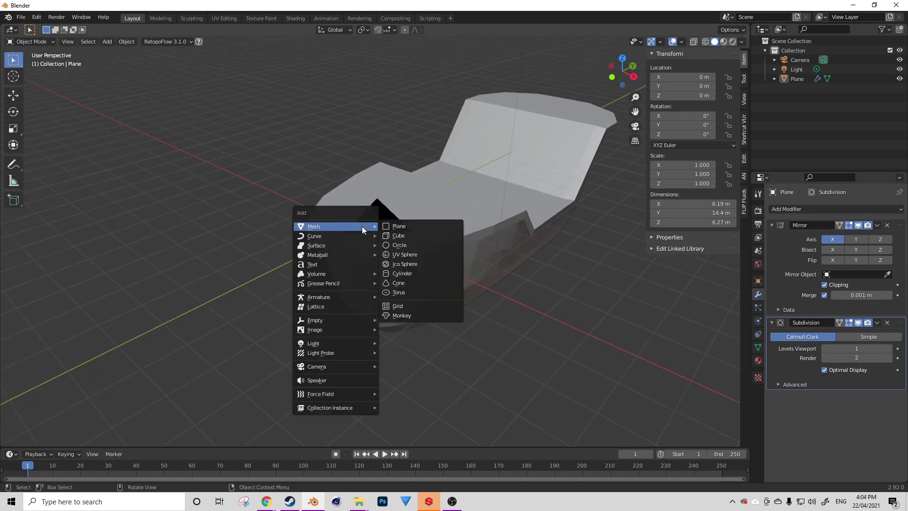
left_click(406, 234)
key("KP_1")
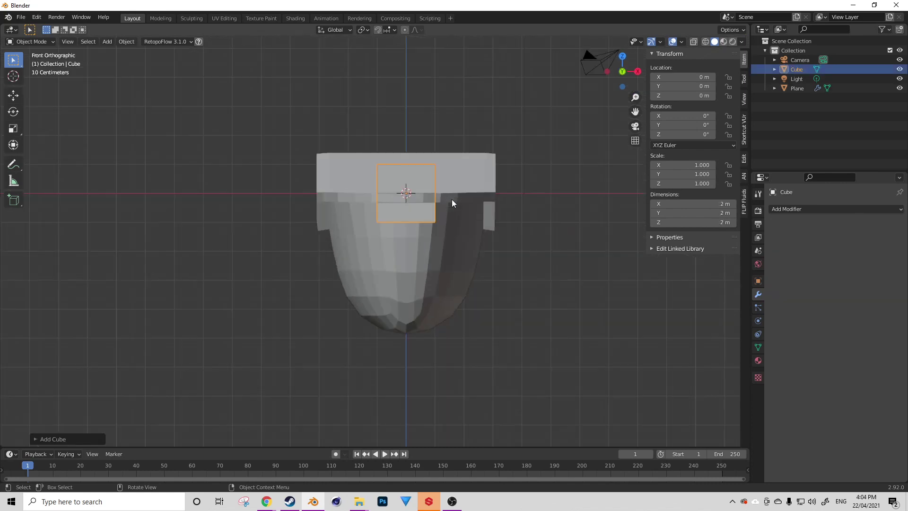
key("KP_3")
- Scale the cube's mesh uniformly to about 0.09 of its size in Edit Mode
middle_click_drag(360, 191, 372, 251)
key("Tab")
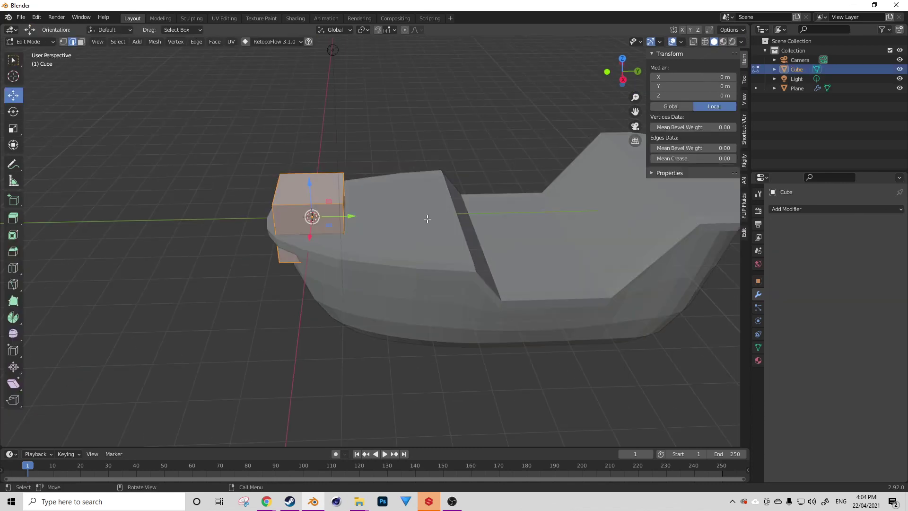
key("s")
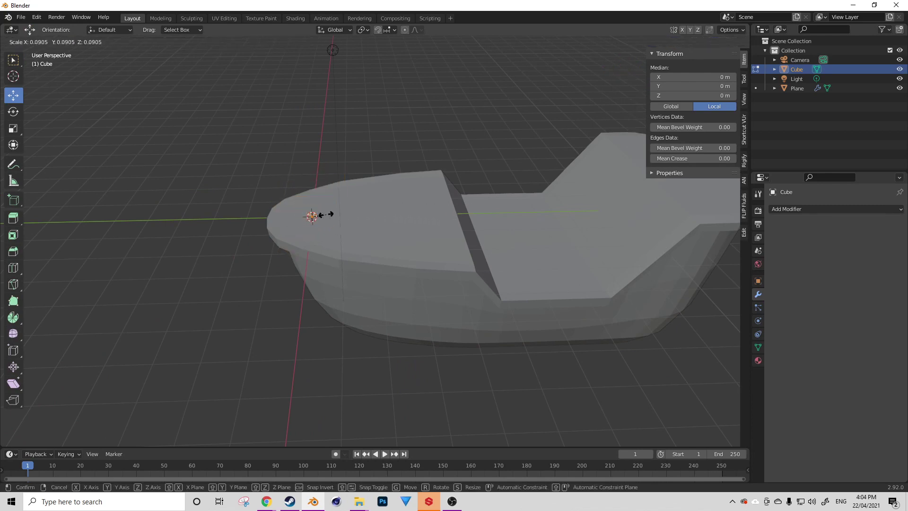
left_click(334, 214)
- Move the small cube to the bow's deck edge, about X 0.55 m, Y -1.14 m, and add an X-axis Mirror modifier
key("KP_7")
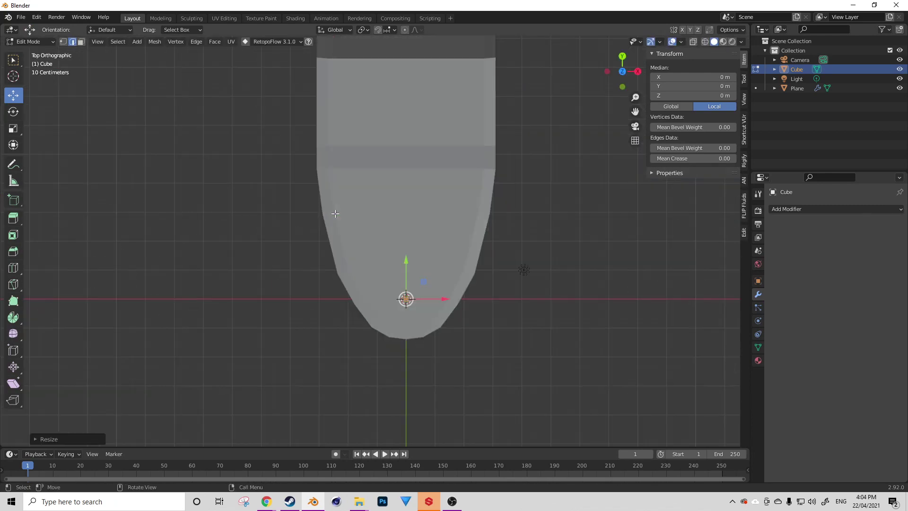
scroll(339, 216, "up", 3)
middle_click_drag(397, 295, 355, 259, "shift")
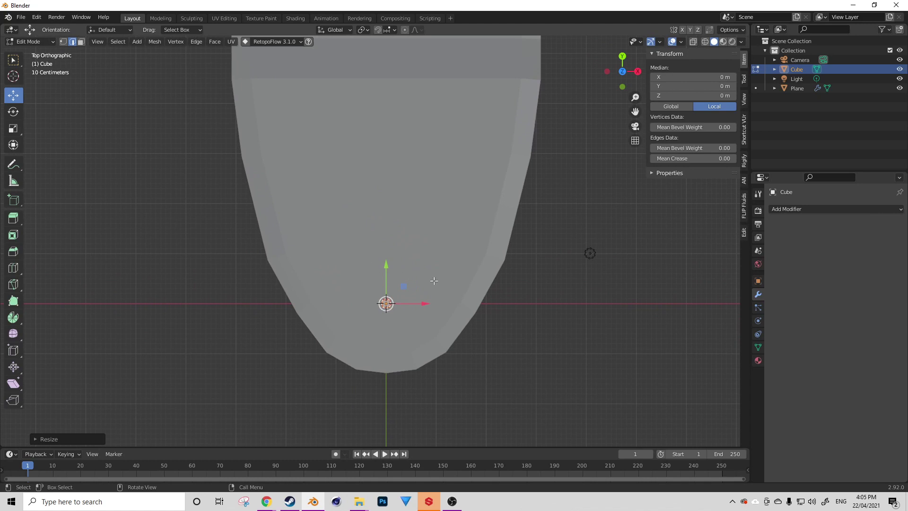
key("g")
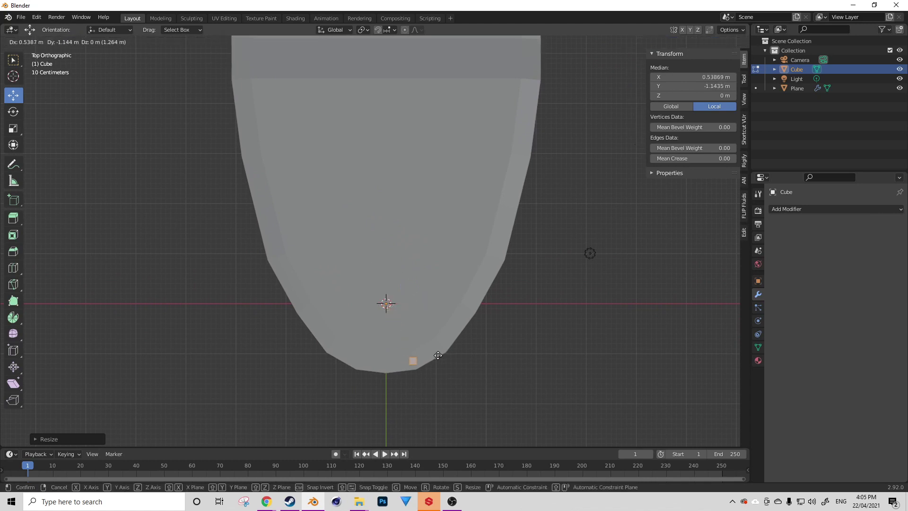
left_click(438, 356)
left_click(843, 208)
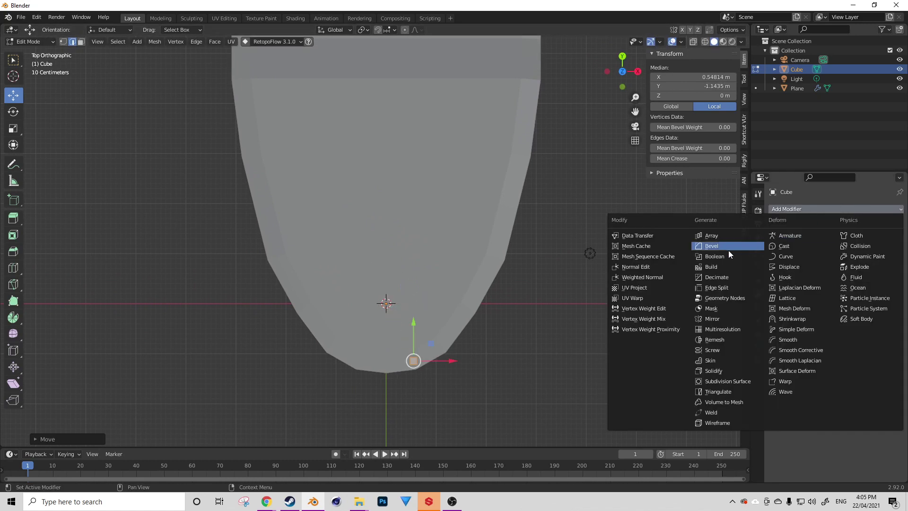
left_click(720, 319)
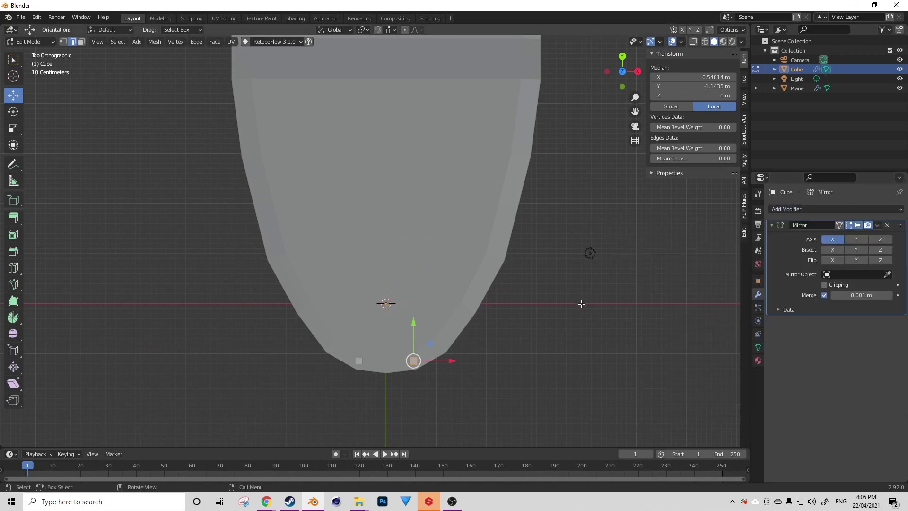
- Rotate the small cube about -21° in the top view and nudge it to about X 0.57 m, Y -1.16 m
key("r")
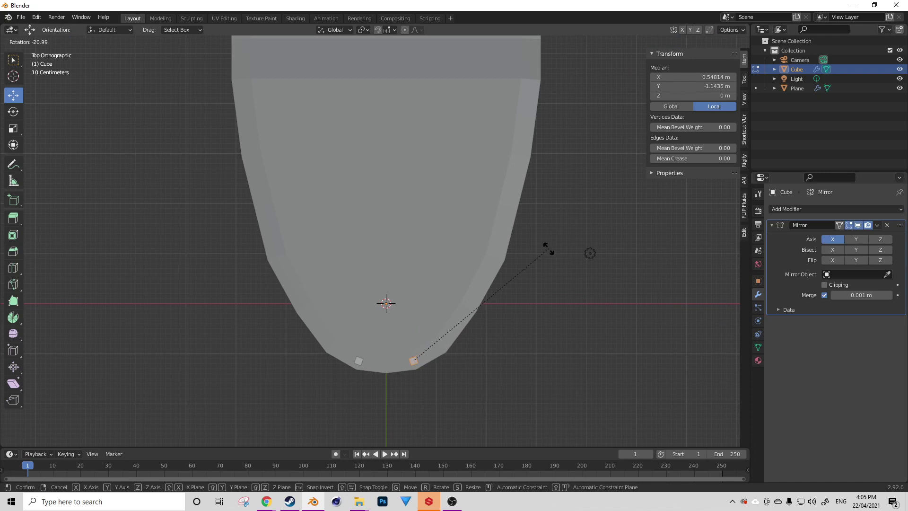
left_click(549, 248)
key("g")
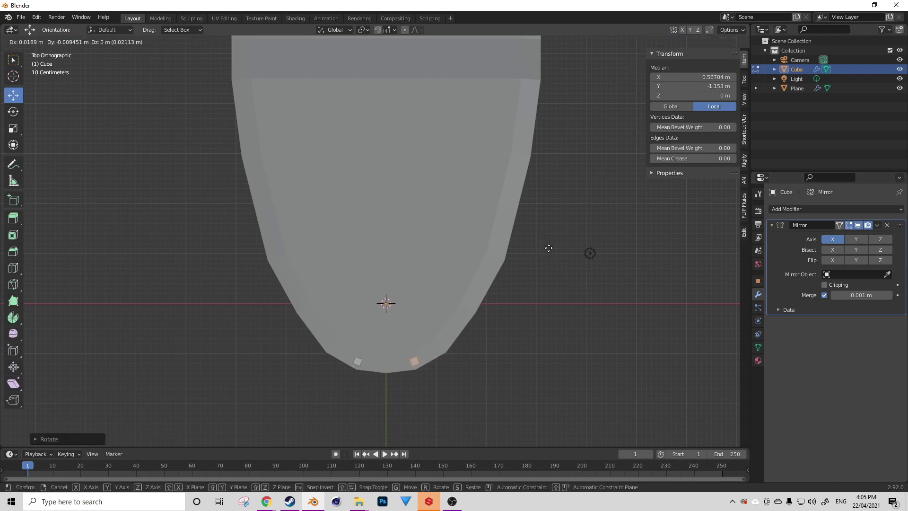
left_click(549, 248)
middle_click_drag(575, 277, 496, 183)
- Move the small cube along the bow's deck edge to about X 0.73 m, Y -1.05 m and rotate it to follow the edge
key("KP_7")
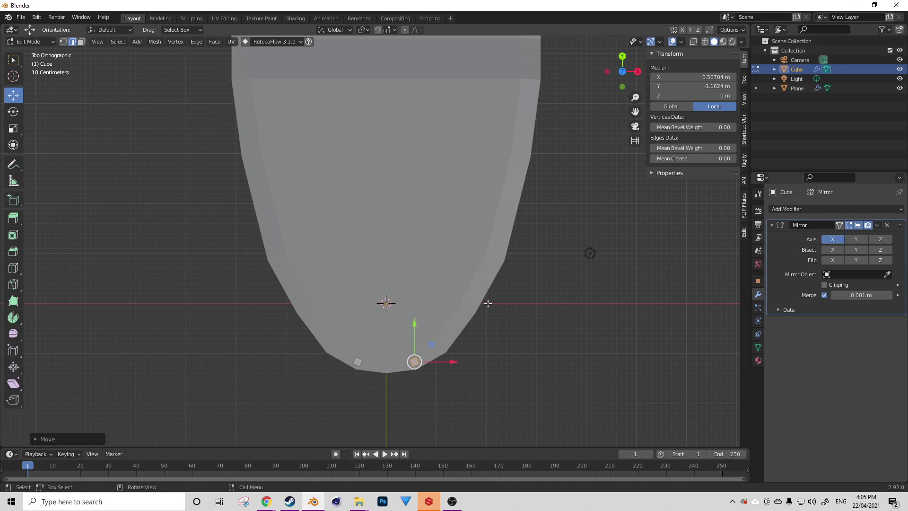
key("r")
right_click(508, 318)
key("r")
left_click(516, 306)
key("g")
left_click(506, 316)
key("g")
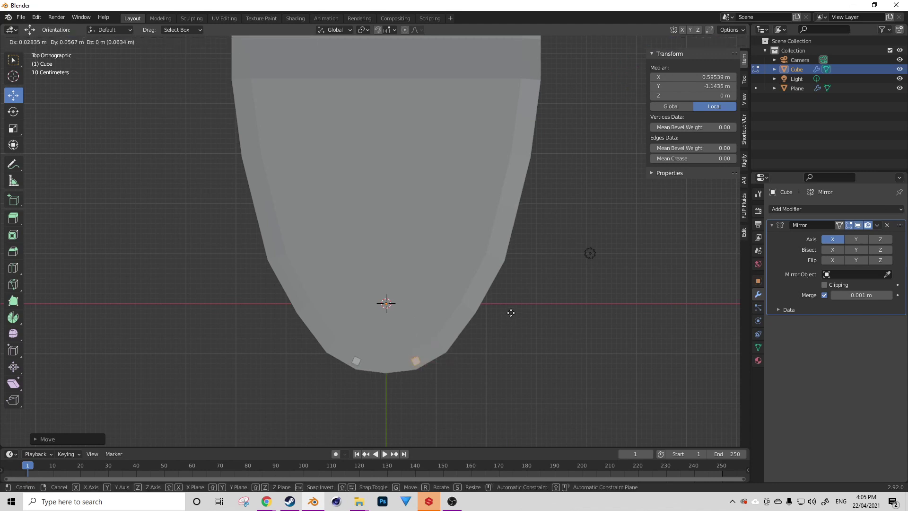
left_click(507, 315)
key("g")
left_click(517, 309)
key("r")
left_click(507, 297)
middle_click_drag(492, 301, 490, 252, "shift")
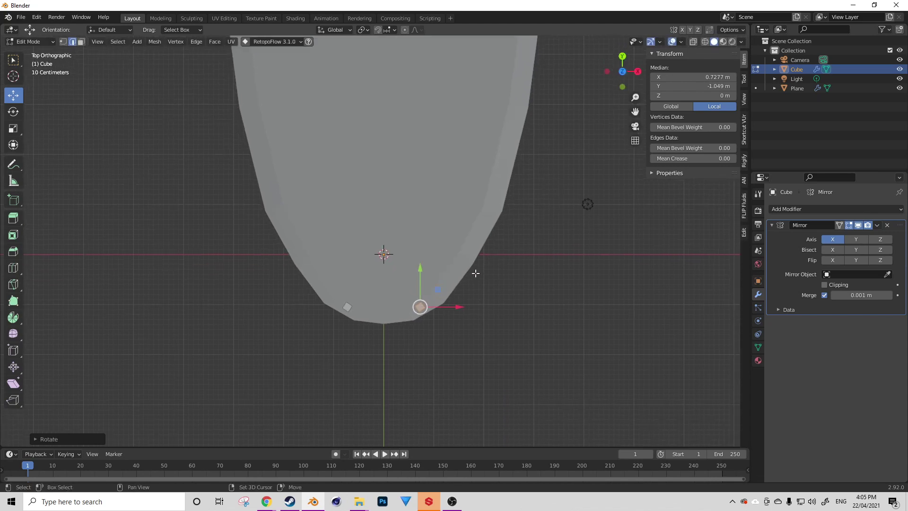
- Duplicate the cube twice aft along the deck edge, the second copy near X 2.17 m, Y 0.94 m, rotating each copy to follow the edge
key("shift+d")
left_click(513, 239)
key("r")
left_click(497, 225)
middle_click_drag(502, 235, 463, 303, "shift")
key("shift+d")
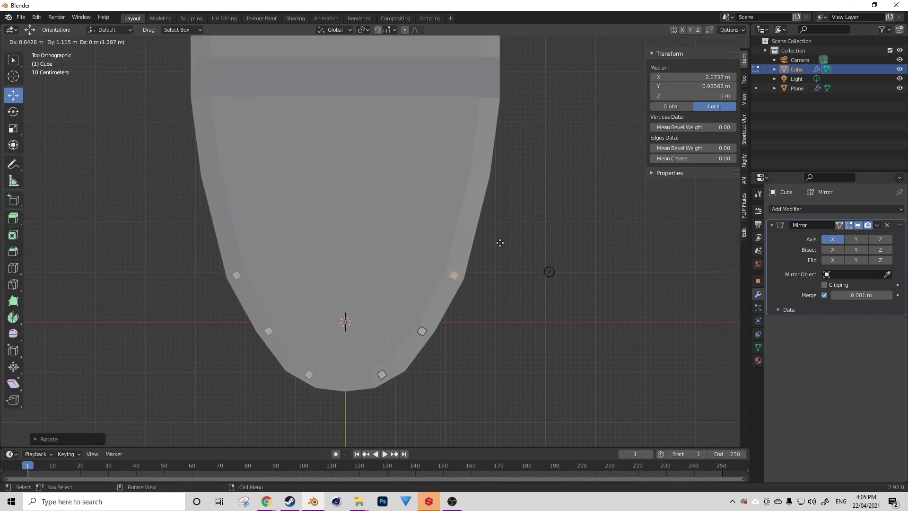
left_click(501, 243)
key("r")
left_click(488, 225)
- Add two more rotated cube copies along the deck edge, ending at about X 2.84 m, Y 3.78 m near the deck step
middle_click_drag(492, 240, 481, 300, "shift")
key("shift+d")
left_click(499, 231)
key("r")
left_click(490, 213)
middle_click_drag(488, 211, 438, 282, "shift")
key("shift+d")
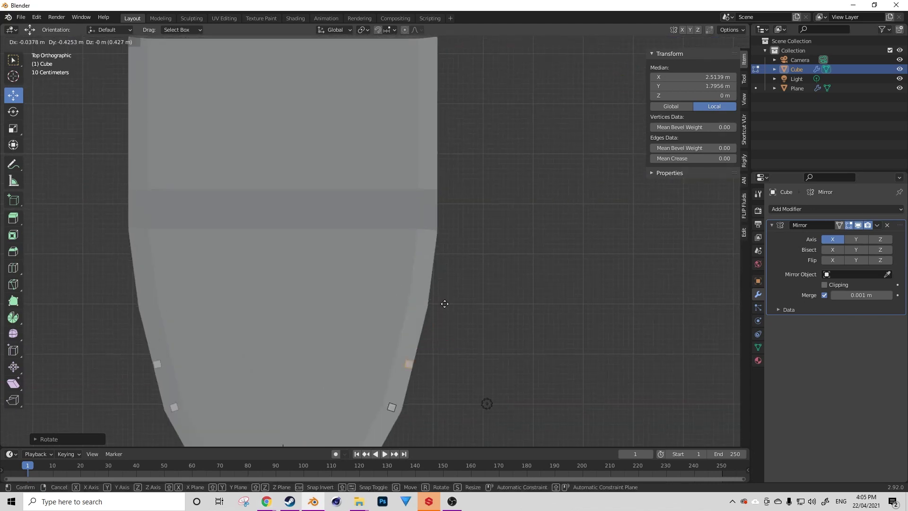
left_click(458, 196)
key("r")
- Extrude the top faces of all five cubes upward about 0.81 m to form the railing posts
middle_click_drag(497, 284, 419, 257)
scroll(482, 247, "up", 2)
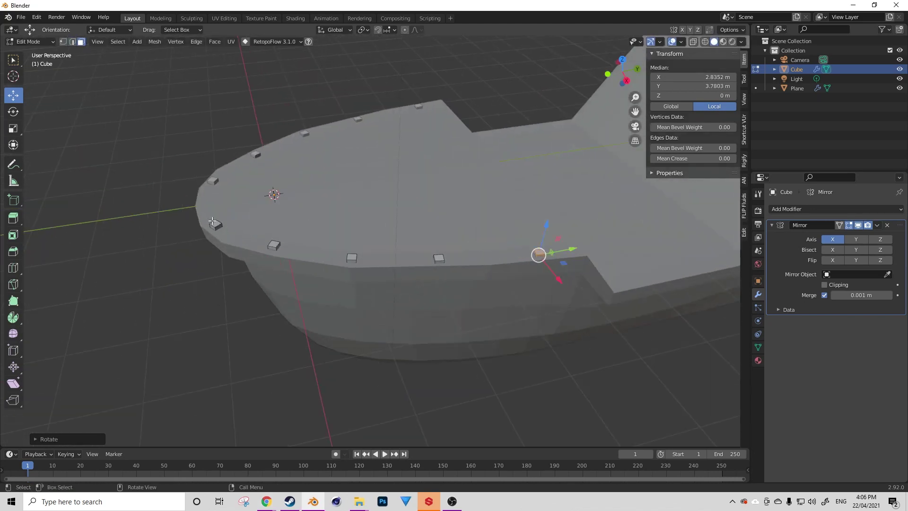
left_click(214, 223)
left_click(276, 245, "shift")
left_click(352, 256, "shift")
left_click(439, 257, "shift")
left_click(539, 252, "shift")
key("e")
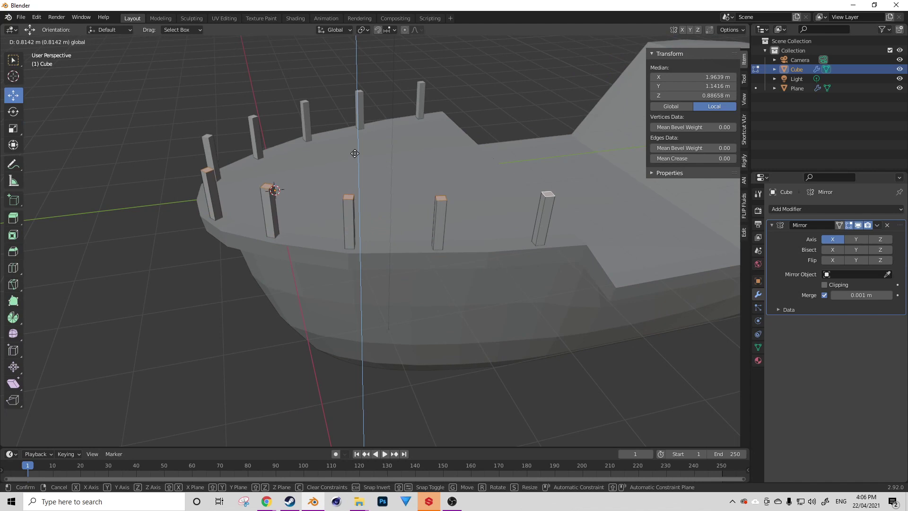
left_click(355, 153)
scroll(445, 231, "down", 3)
left_click(454, 239)
- Leave the posts' mesh and open the hull's mesh for editing
middle_click_drag(454, 239, 395, 207)
middle_click_drag(335, 210, 200, 210)
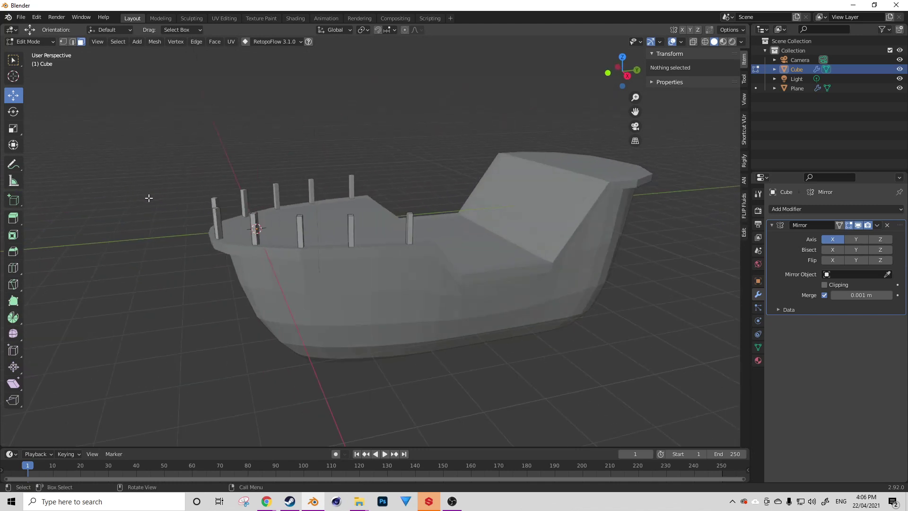
scroll(325, 235, "up", 2)
key("Tab")
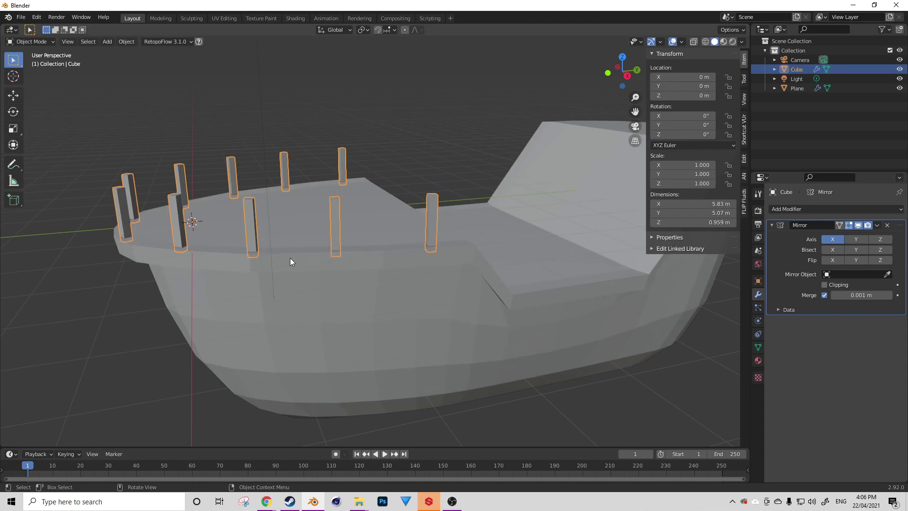
left_click(253, 263)
key("Tab")
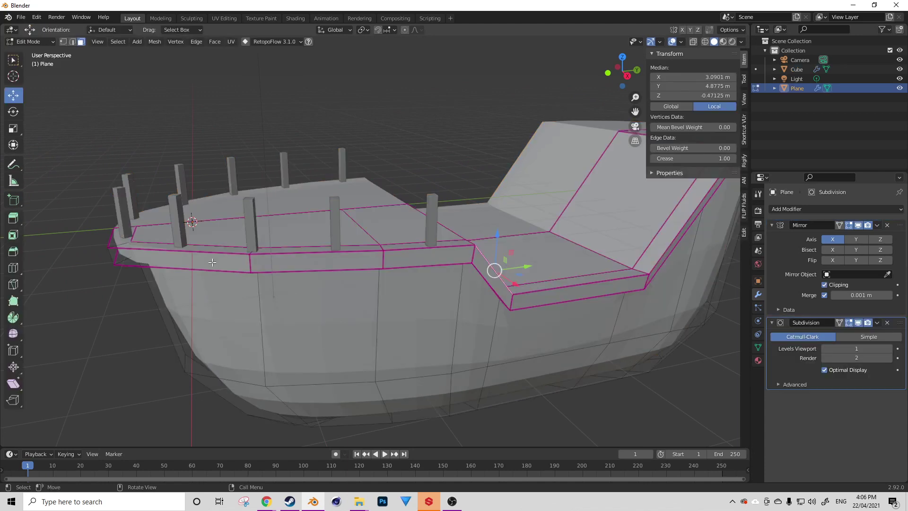
- Duplicate the four top faces of the bow rim, raise them about 0.76 m along Z, and extrude the strip into a handrail
left_click(121, 236)
left_click(195, 249, "shift")
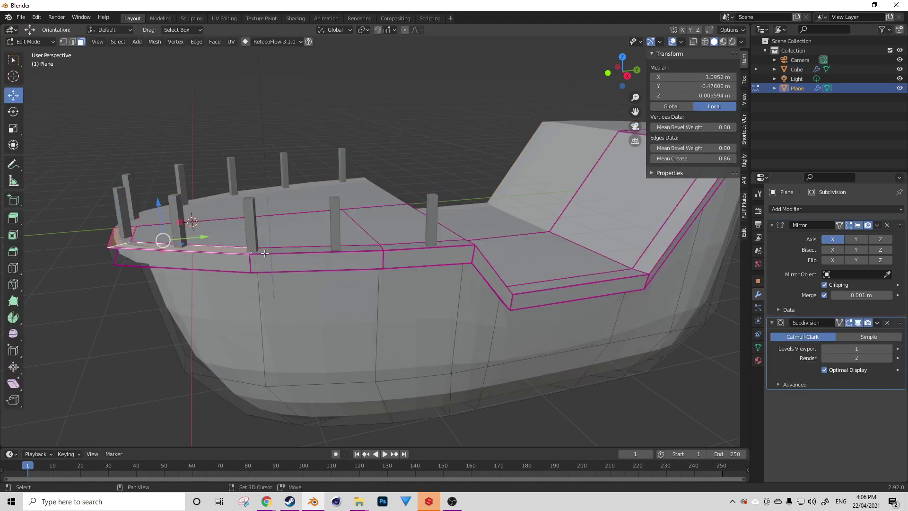
left_click(301, 250, "shift")
left_click(393, 245, "shift")
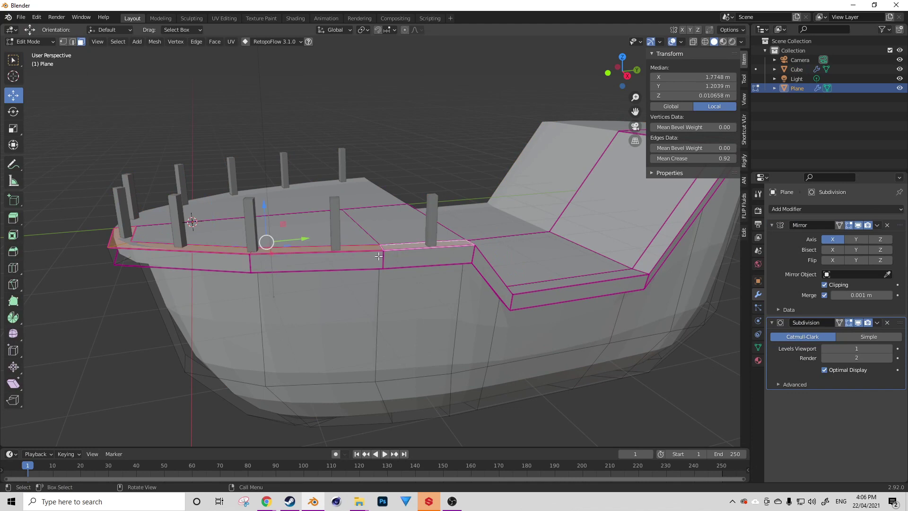
key("shift+d")
right_click(375, 246)
key("g")
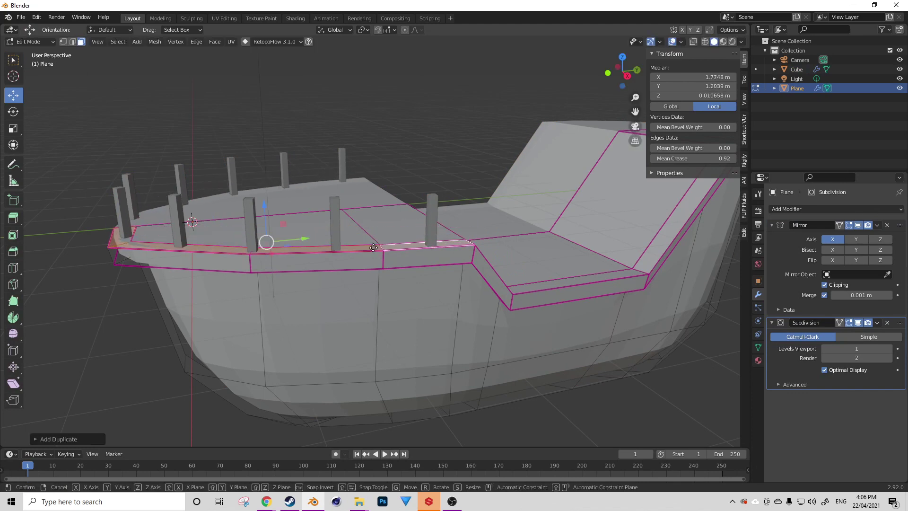
key("z")
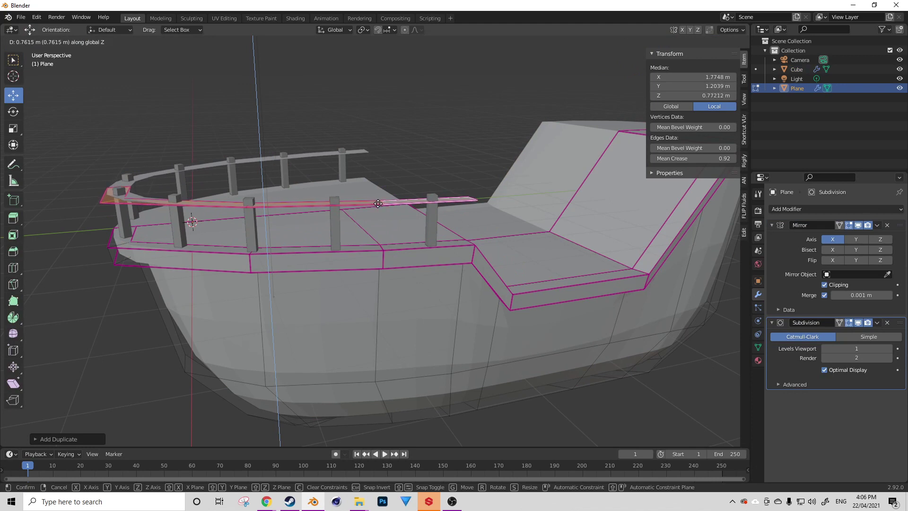
left_click(378, 203)
middle_click_drag(293, 228, 352, 246)
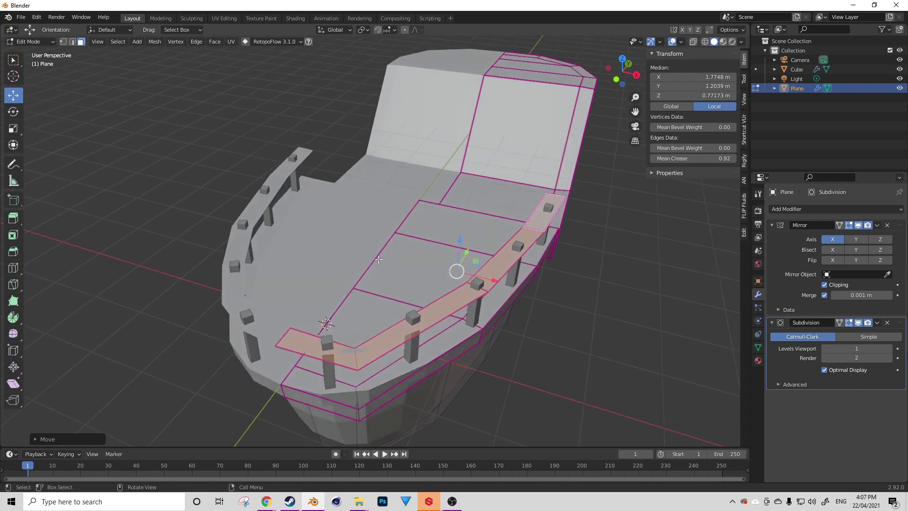
key("e")
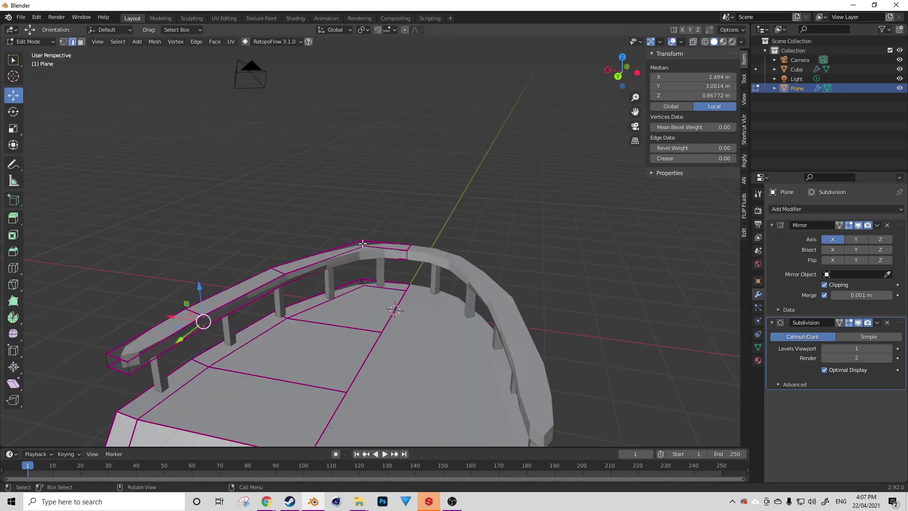
- Set the crease to 1.00 on the uncreased edges at the handrail's segment joints, working from the bow along its inner side
left_click(363, 244)
mouse_move(693, 158)
left_mouse_down()
mouse_move(735, 159)
mouse_move(694, 158)
left_mouse_up()
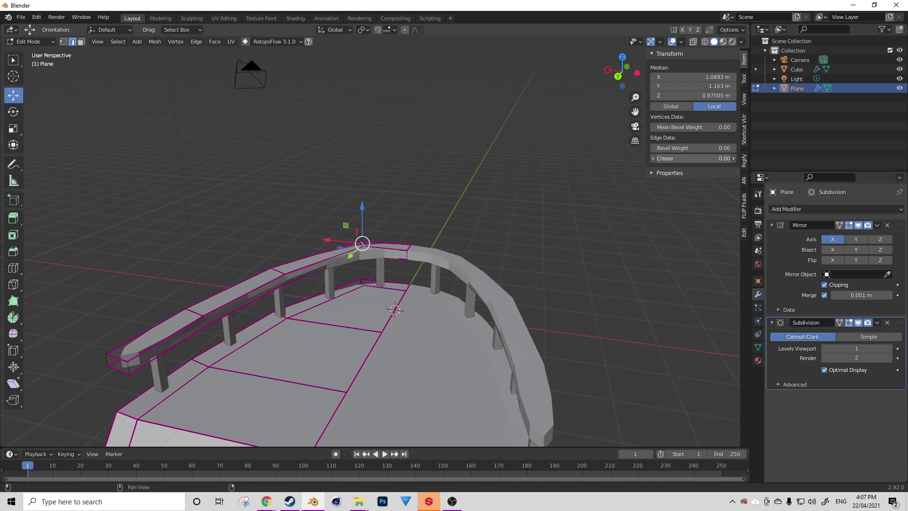
scroll(391, 262, "up", 3)
left_click(428, 267)
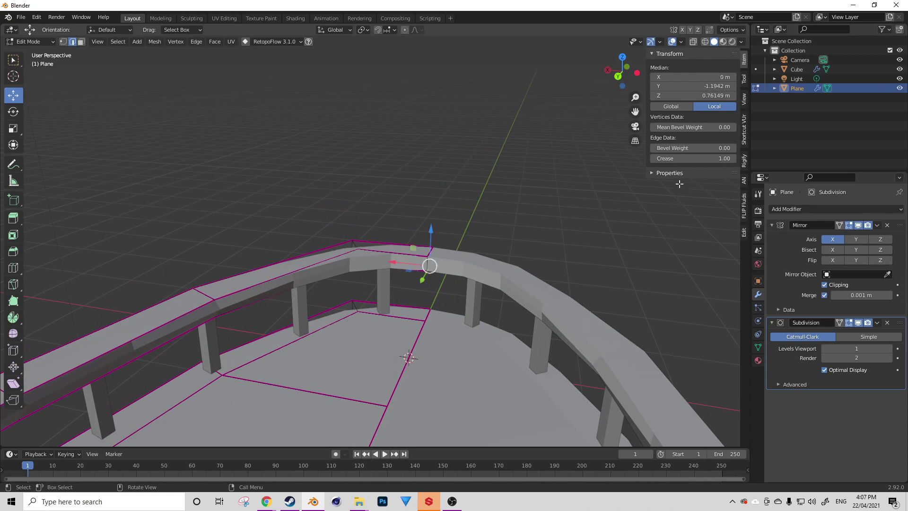
left_click(426, 263)
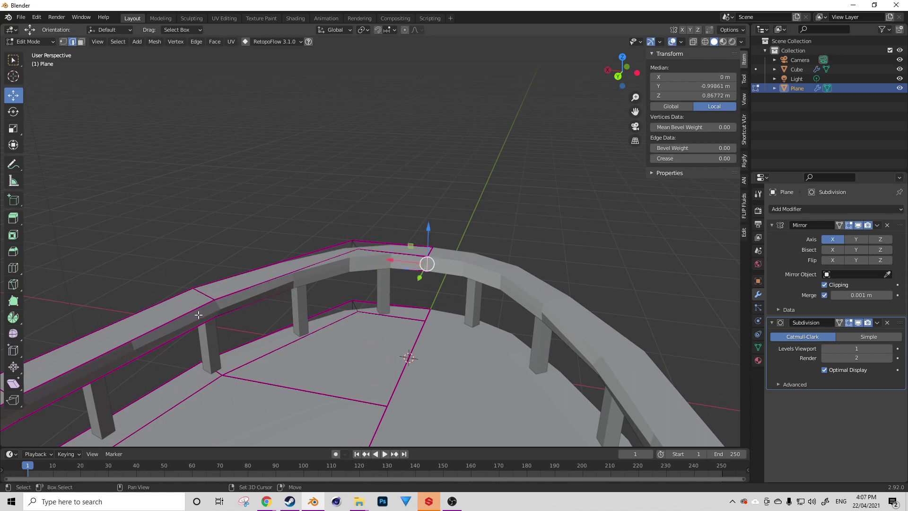
middle_click_drag(228, 301, 330, 270, "shift")
left_click(330, 271)
left_click_drag(696, 158, 743, 158)
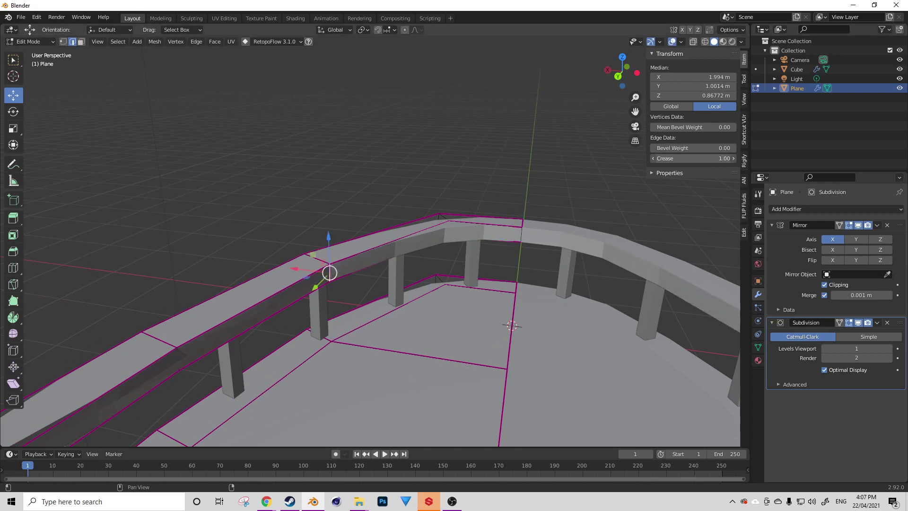
middle_click_drag(325, 310, 323, 290, "shift")
left_click(283, 291)
left_click_drag(686, 159, 738, 158)
scroll(422, 282, "down", 3)
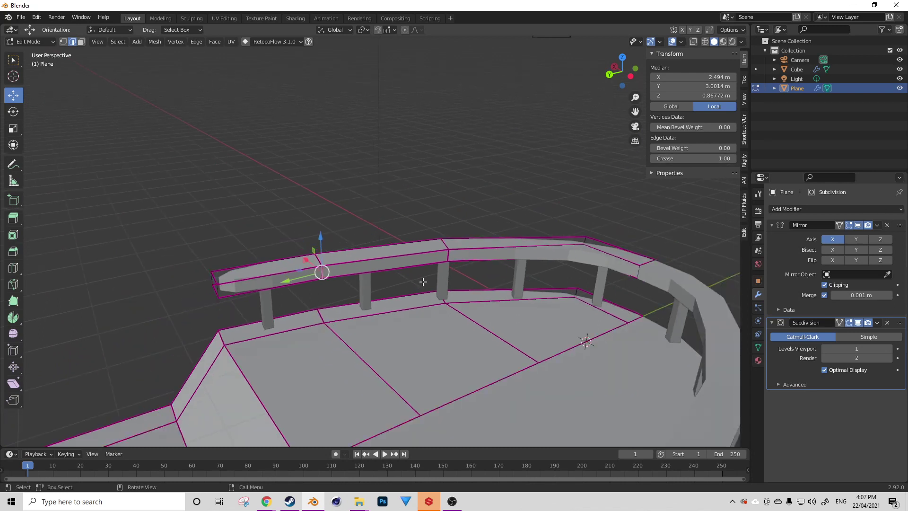
- In the top view, move the inner vertical edge of the rail's aftmost joint outward to about X 2.53 m, Y 3.01 m
middle_click_drag(421, 282, 482, 304)
key("KP_7")
scroll(463, 266, "down", 2)
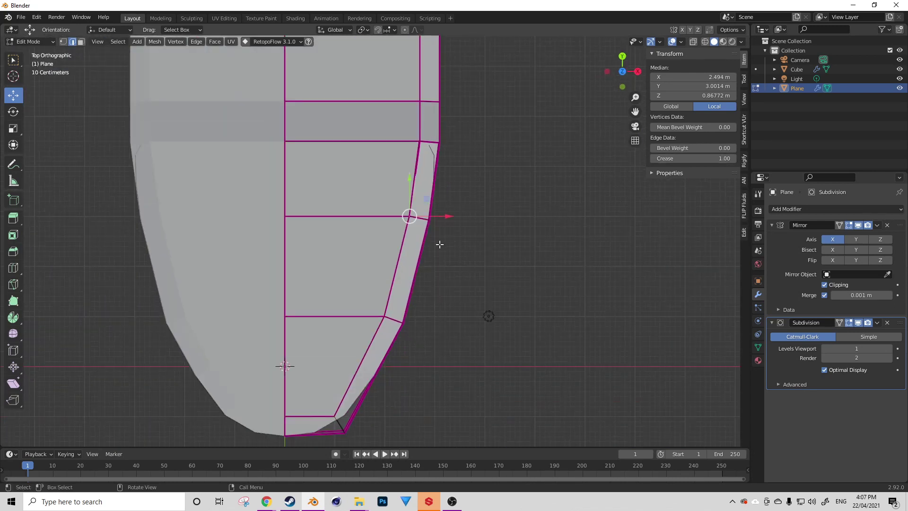
scroll(452, 226, "up", 3)
key("g")
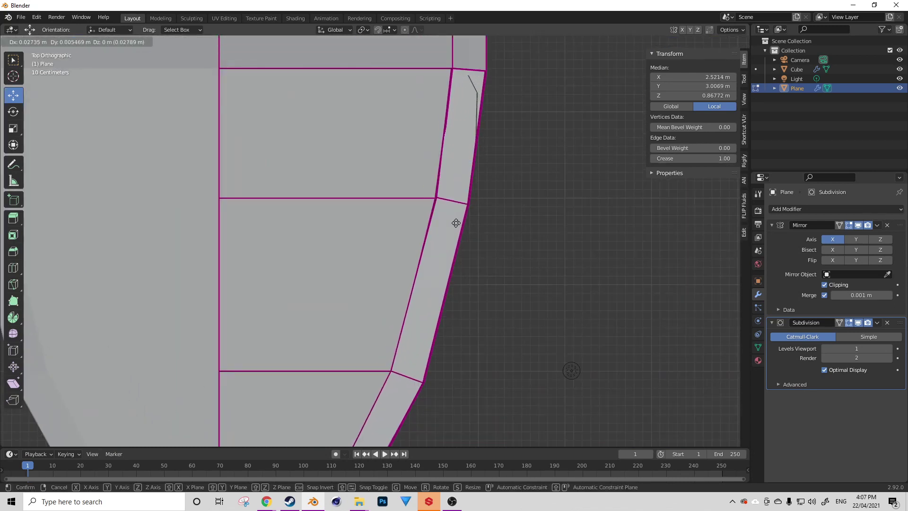
left_click(457, 222)
- Examine the handrail's inner joints and its alignment with the posts and deck rim from above and around the bow
middle_click_drag(356, 371, 433, 273, "shift")
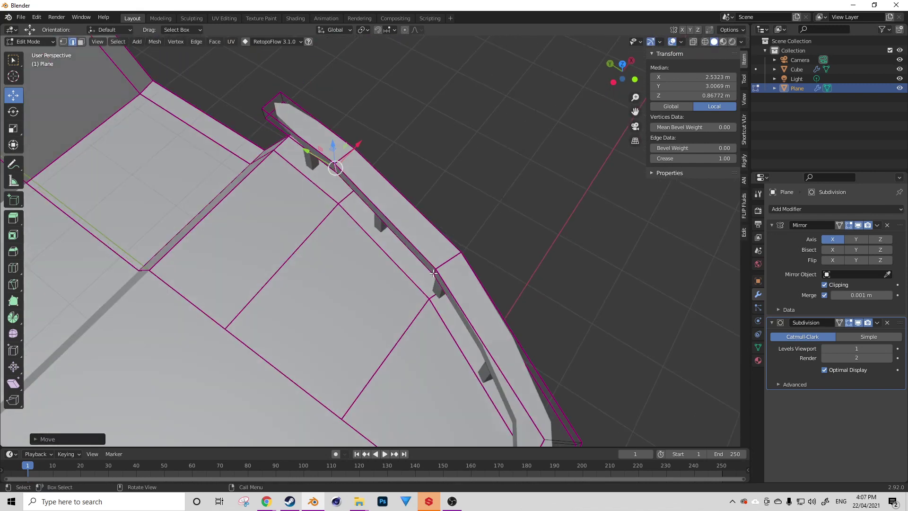
left_click(433, 274)
left_click(434, 273)
key("KP_7")
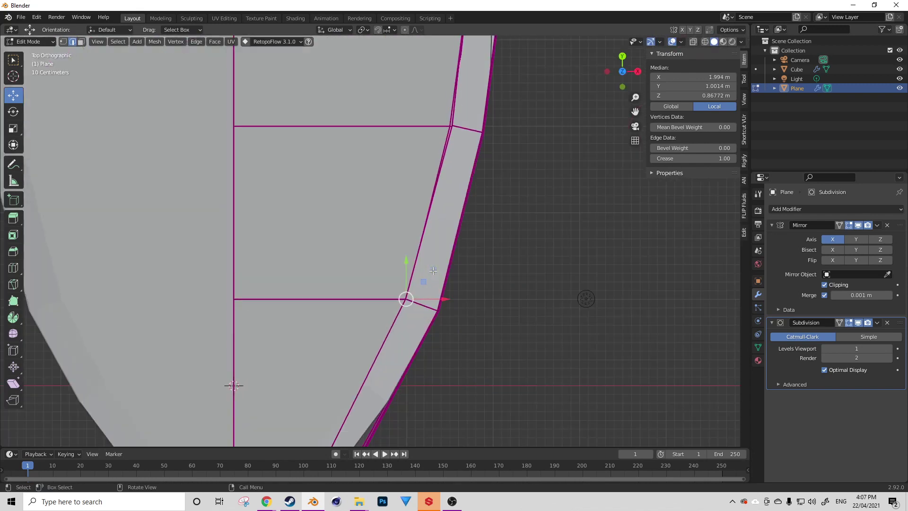
scroll(440, 287, "down", 3)
middle_click_drag(407, 325, 425, 268, "shift")
scroll(420, 369, "up", 3)
middle_click_drag(387, 388, 569, 315)
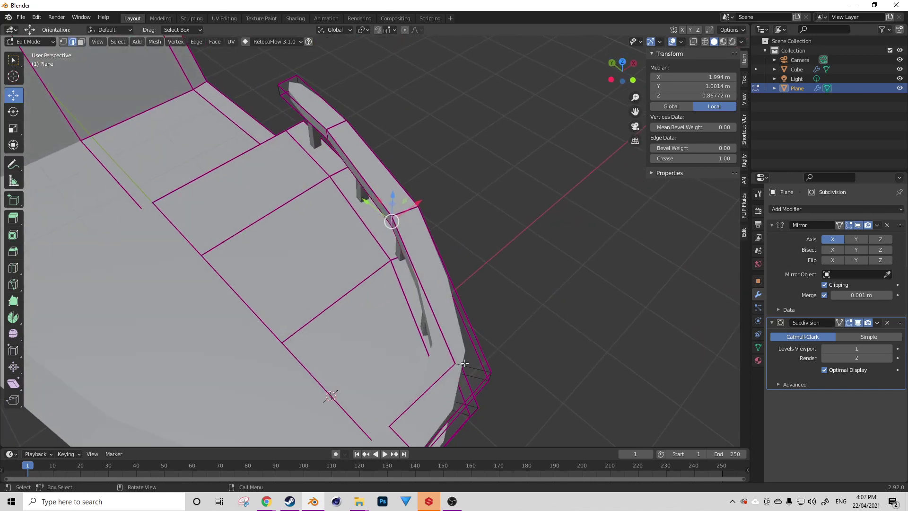
key("Tab")
middle_click_drag(462, 364, 676, 318)
key("Tab")
middle_click_drag(478, 331, 495, 320)
- Set the crease to 1 on the two outer vertical edges at the handrail's side joints
left_click(410, 342)
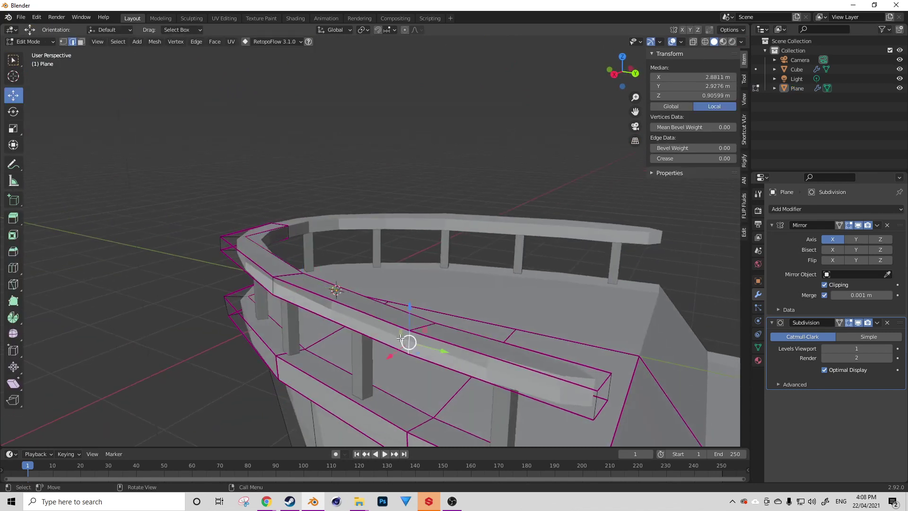
left_click(269, 288, "shift")
left_click(276, 287)
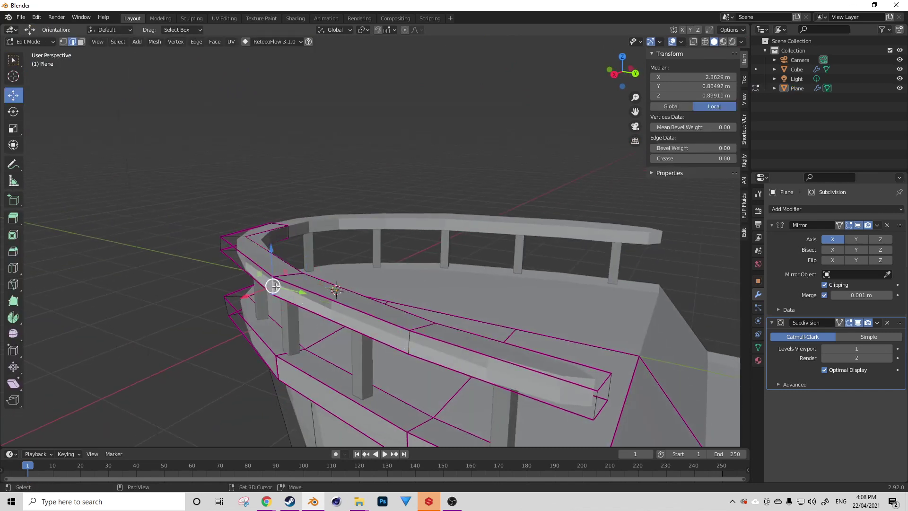
left_click(407, 340, "shift")
left_click(681, 159)
type("1")
key("Return")
- Fully crease the edges of the handrail's aft end face
middle_click_drag(294, 290, 352, 283)
left_click(270, 299)
middle_click_drag(442, 300, 261, 325)
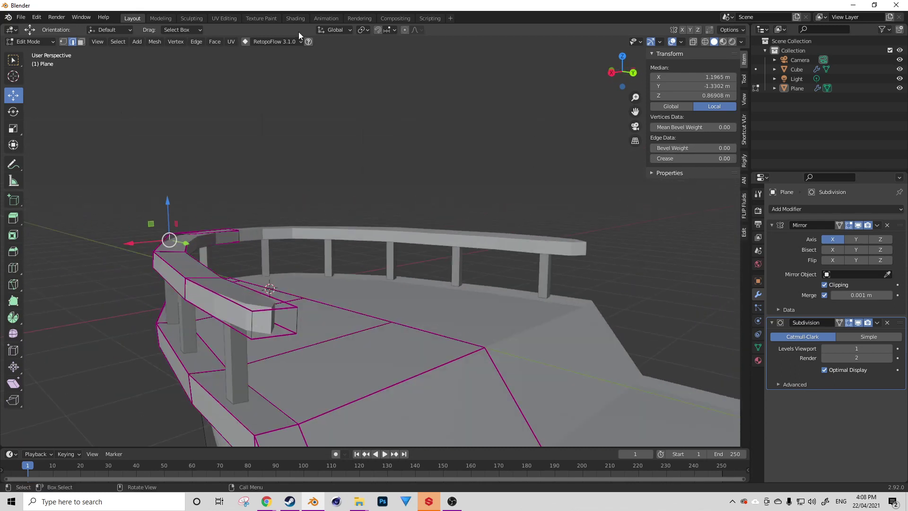
left_click(81, 42)
left_click(270, 324)
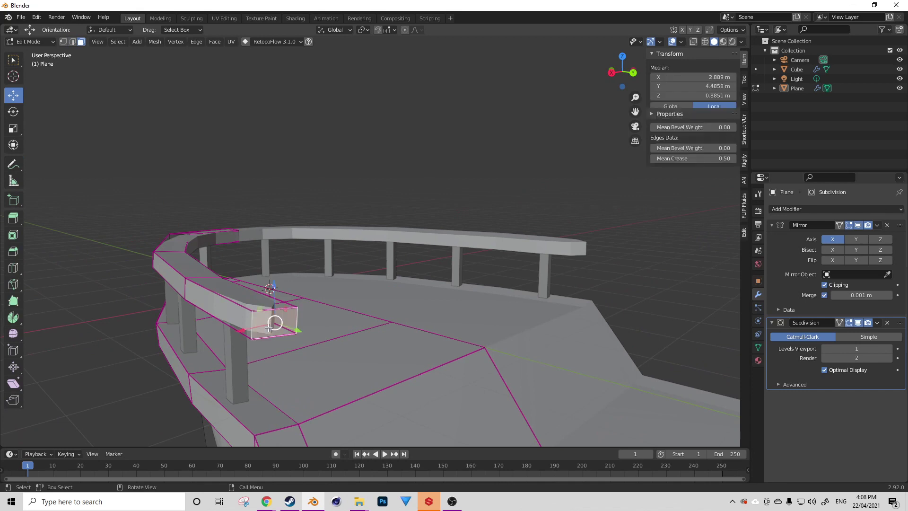
left_click_drag(691, 160, 732, 159)
scroll(491, 258, "down", 4)
middle_click_drag(491, 260, 147, 293)
left_click(147, 294)
- Extrude the top rim face beside the lower mid deck up to about Z -0.68 m, grow the selection, and set its mean crease to 1.00
middle_click_drag(338, 284, 259, 256)
scroll(350, 273, "up", 3)
key("Tab")
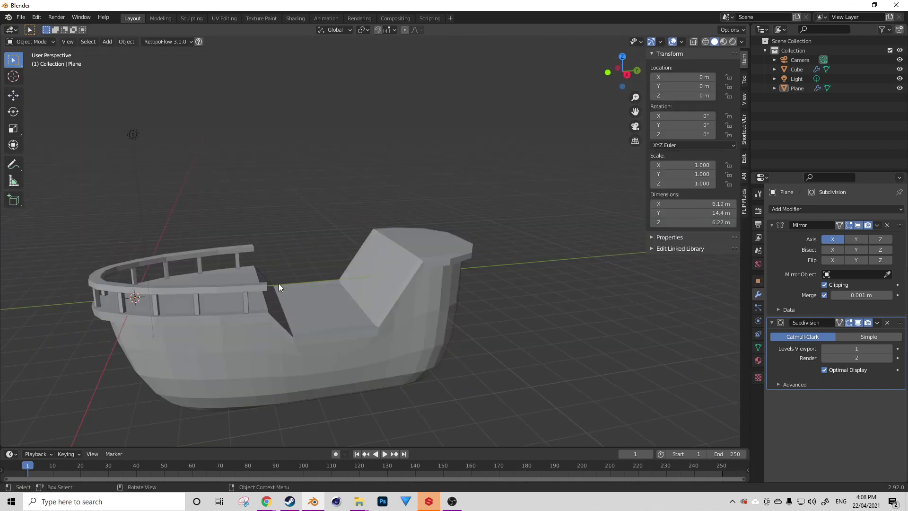
scroll(279, 283, "up", 2)
left_click(317, 365)
key("Tab")
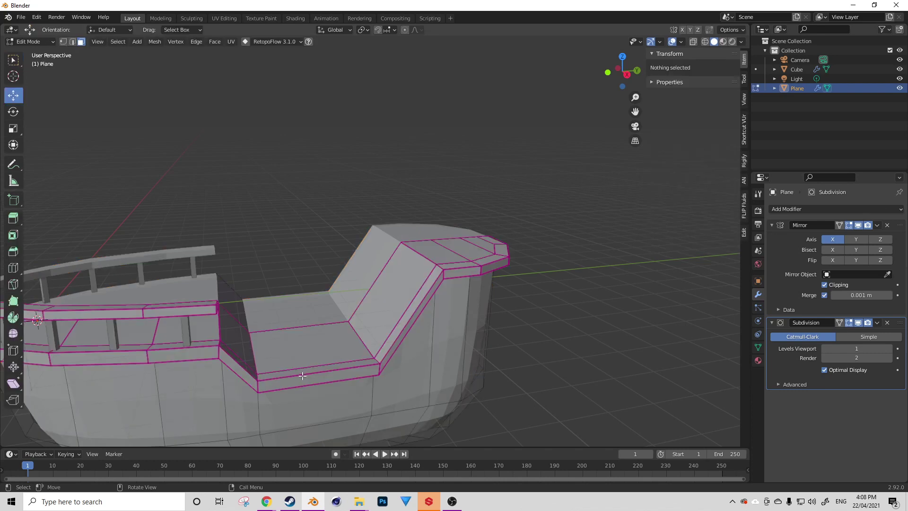
left_click(304, 369)
key("e")
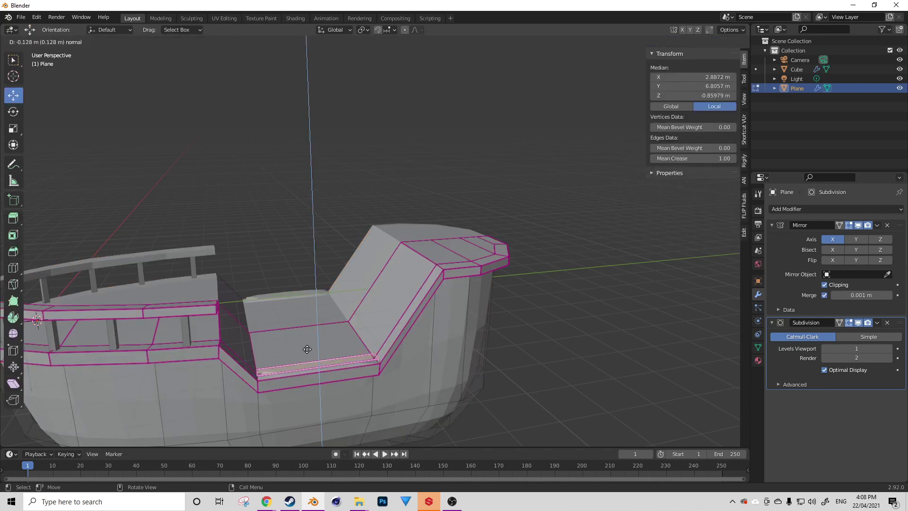
left_click(307, 343)
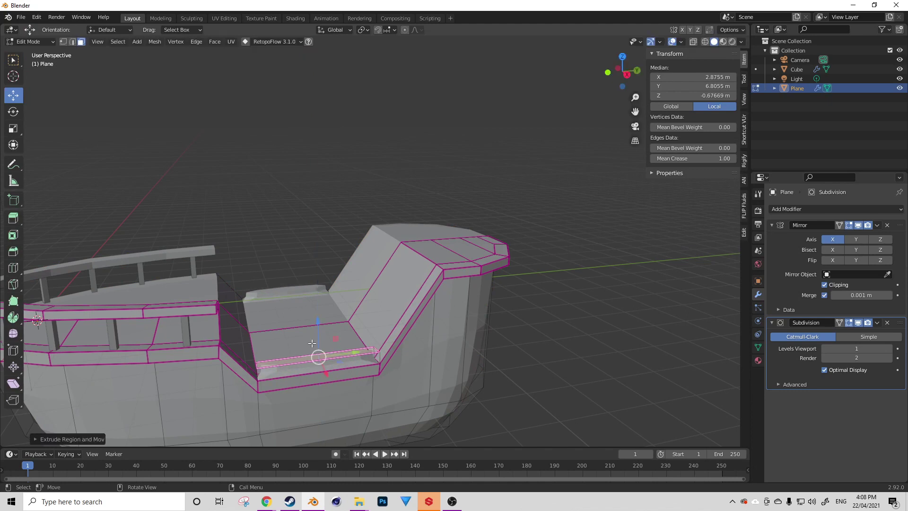
key("ctrl+KP_Add")
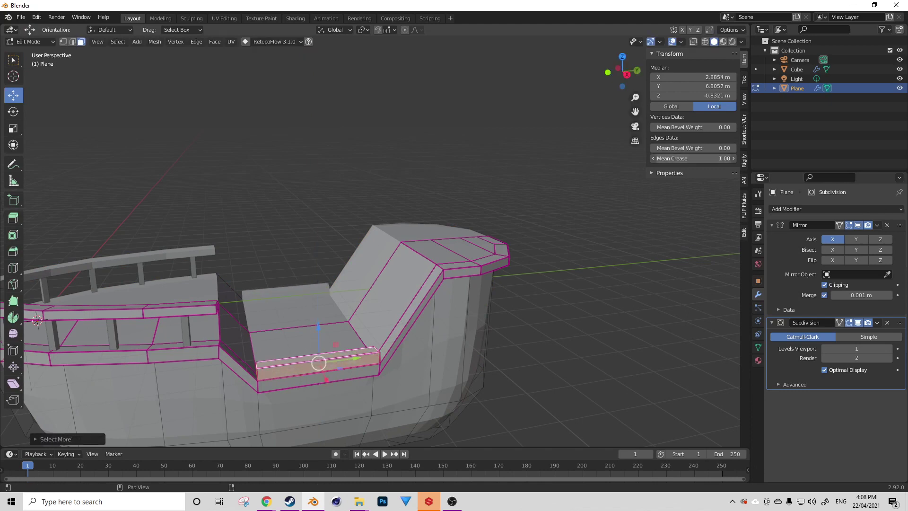
- Leave mesh editing and examine the raised mid-deck rim and the whole ship from the side
middle_click_drag(501, 270, 270, 293)
middle_click_drag(374, 362, 159, 323, "shift")
left_click(353, 294)
scroll(353, 294, "down", 7)
scroll(158, 323, "up", 6)
key("Tab")
middle_click_drag(314, 275, 320, 320)
scroll(319, 319, "down", 3)
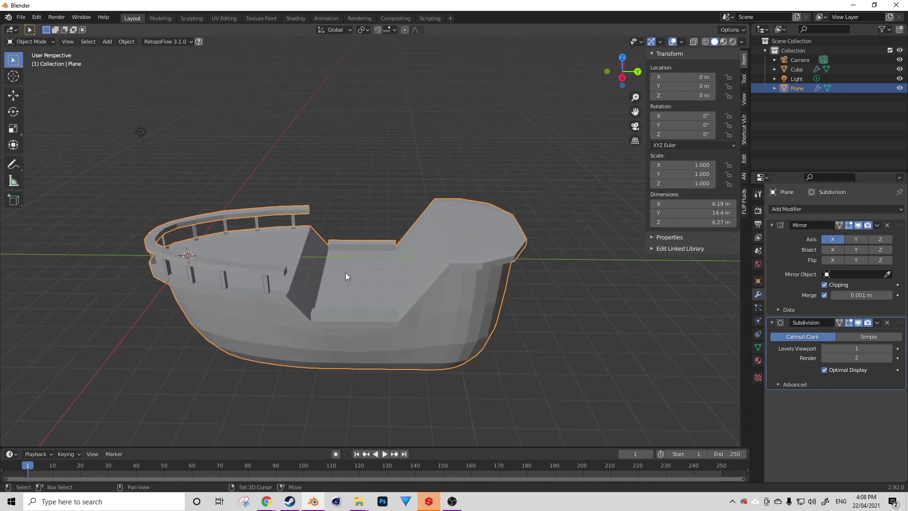
- Add a cylinder mesh and flatten it along Z to about 0.24 of its height in edit mode
key("shift+a")
mouse_move(340, 275)
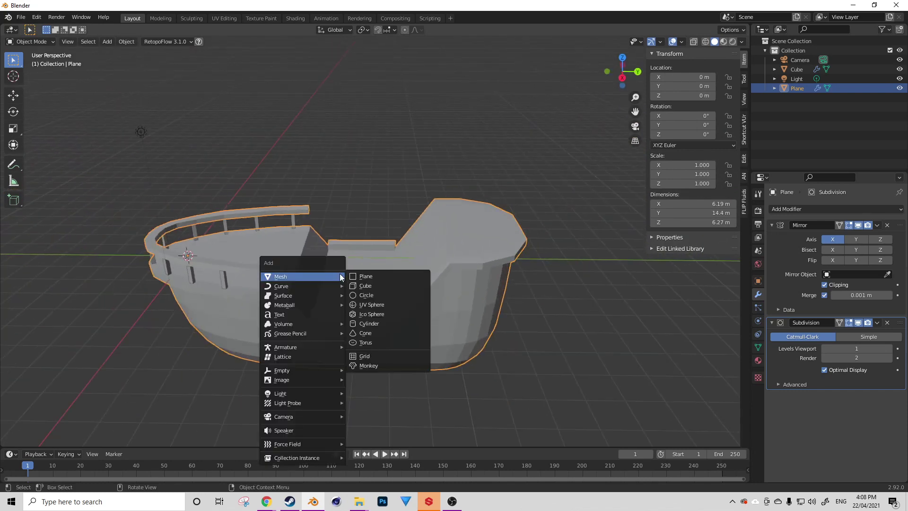
left_click(378, 323)
key("KP_7")
scroll(323, 317, "down", 2)
middle_click_drag(352, 291, 270, 242)
key("Tab")
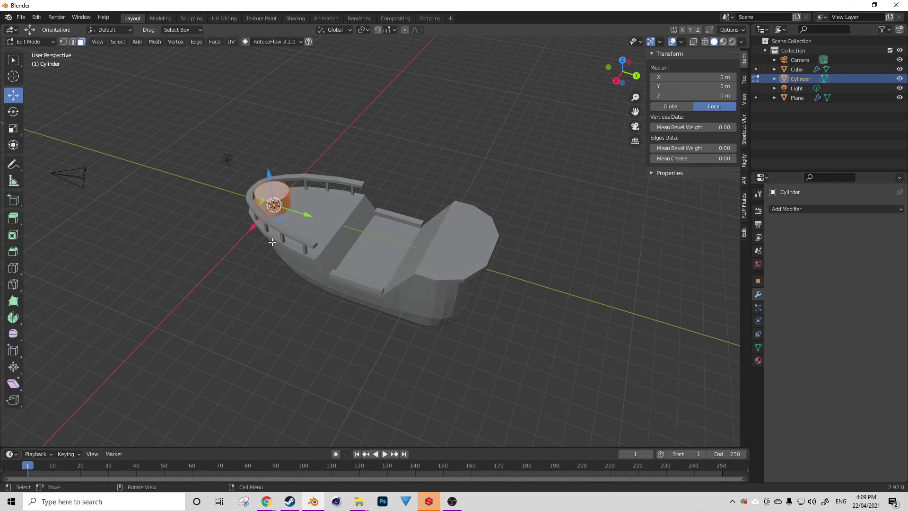
key("KP_3")
key("s")
key("z")
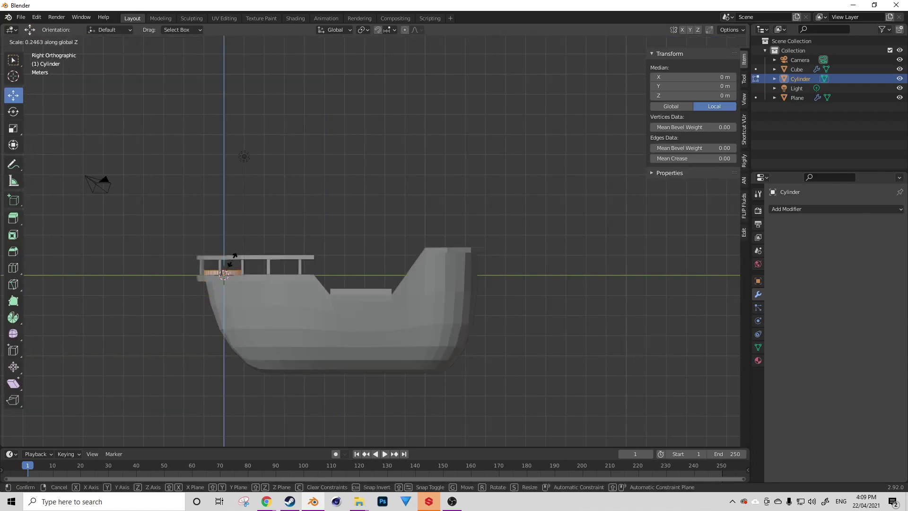
left_click(234, 260)
- Shrink the flattened cylinder to about 0.89 m across and move it along Y to about 6.77 m, over the mid deck
key("KP_7")
key("g")
key("z")
key("y")
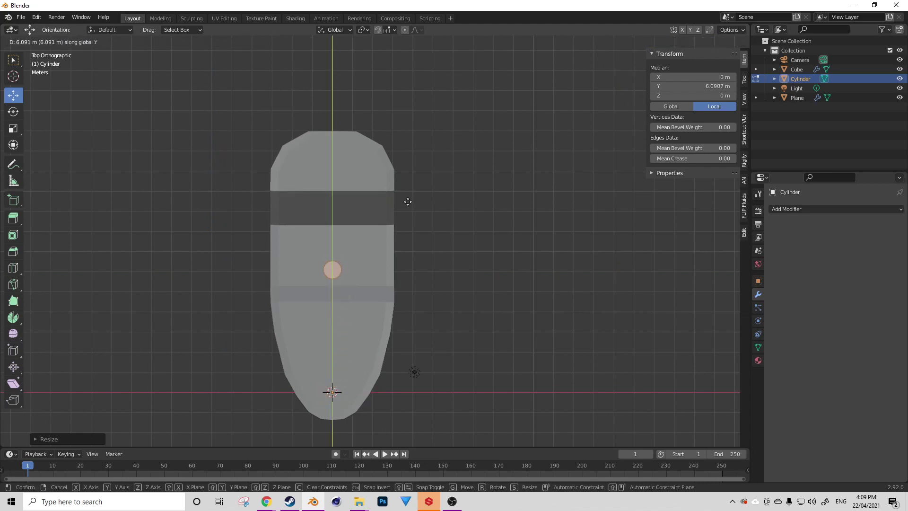
left_click(409, 191)
- Lower the disc along Z to about -0.88 m so it rests on the mid deck, using wireframe shading for placement
key("KP_3")
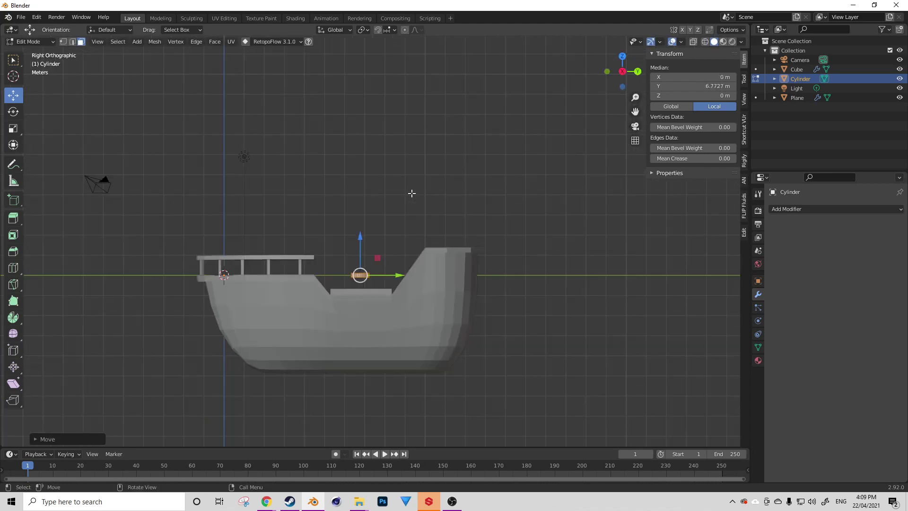
scroll(407, 213, "up", 5)
key("g")
key("z")
left_click(397, 280)
key("z")
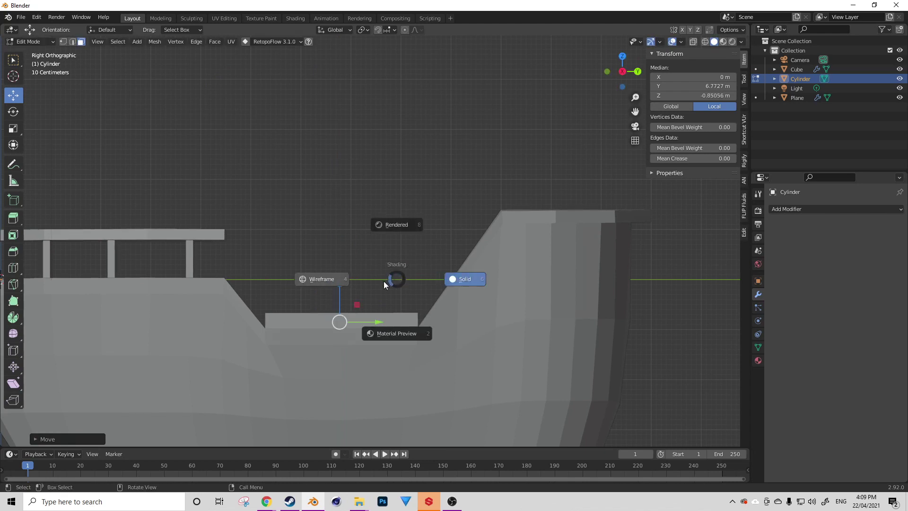
left_click(328, 282)
key("g")
key("z")
left_click(327, 284)
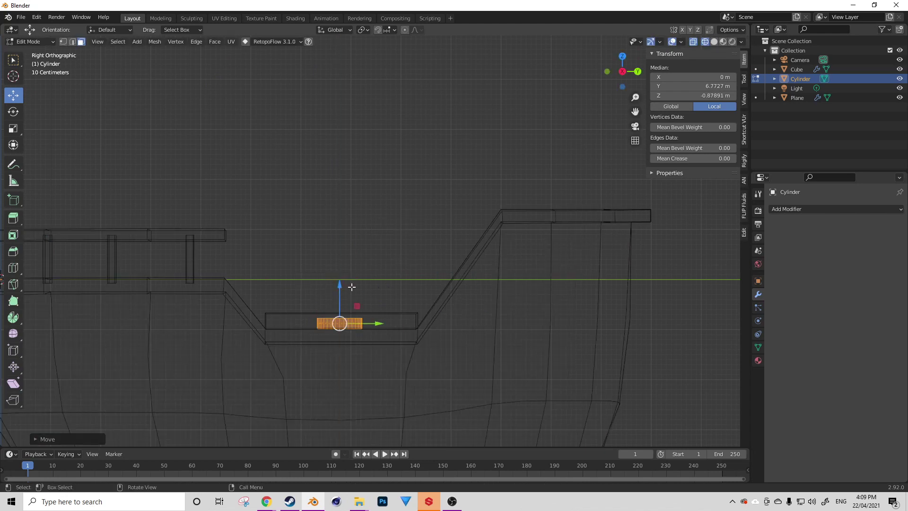
middle_click_drag(351, 286, 349, 315)
key("z")
left_click(429, 307)
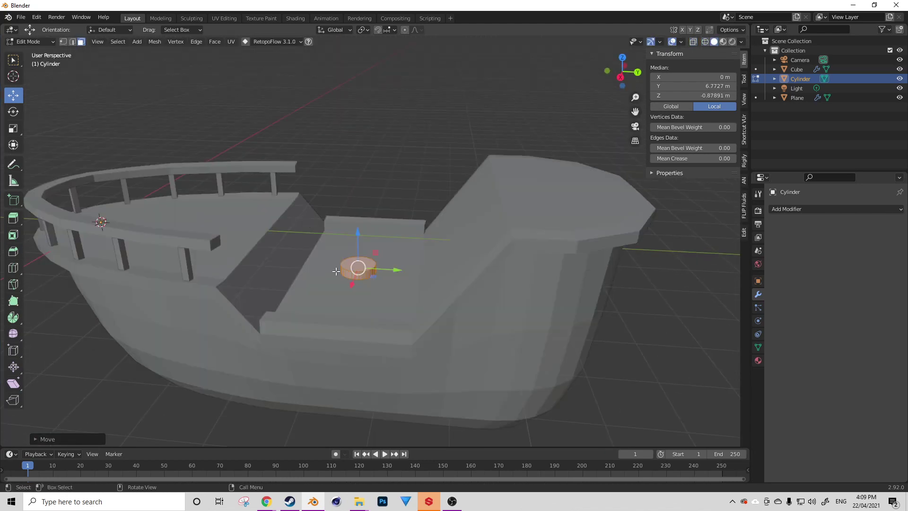
- Duplicate the disc's top face in place and scale the copy down inside the disc's rim
scroll(364, 284, "up", 2)
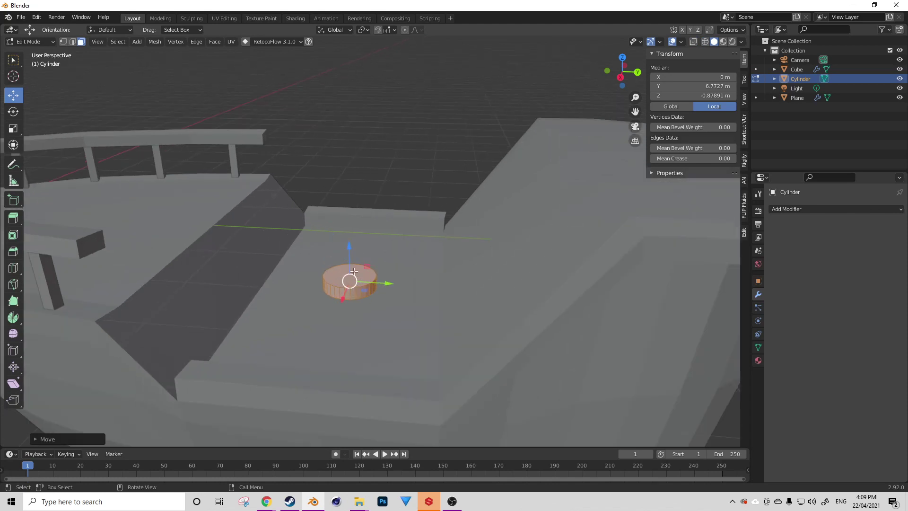
left_click(358, 275)
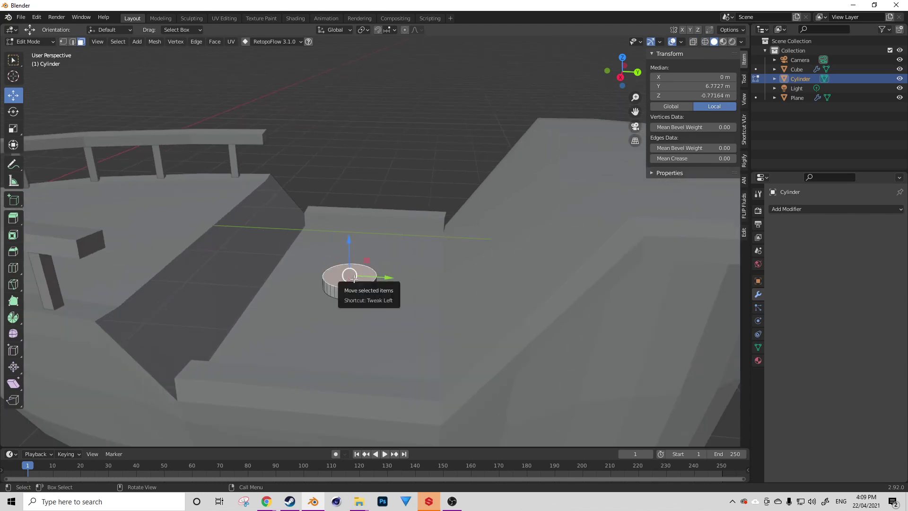
left_click_drag(350, 276, 371, 266)
right_click(371, 266)
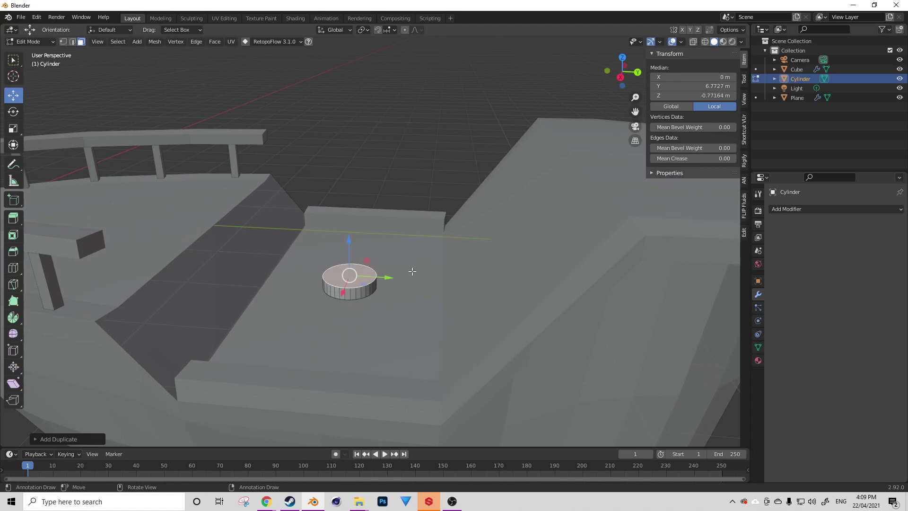
key("s")
left_click(403, 274)
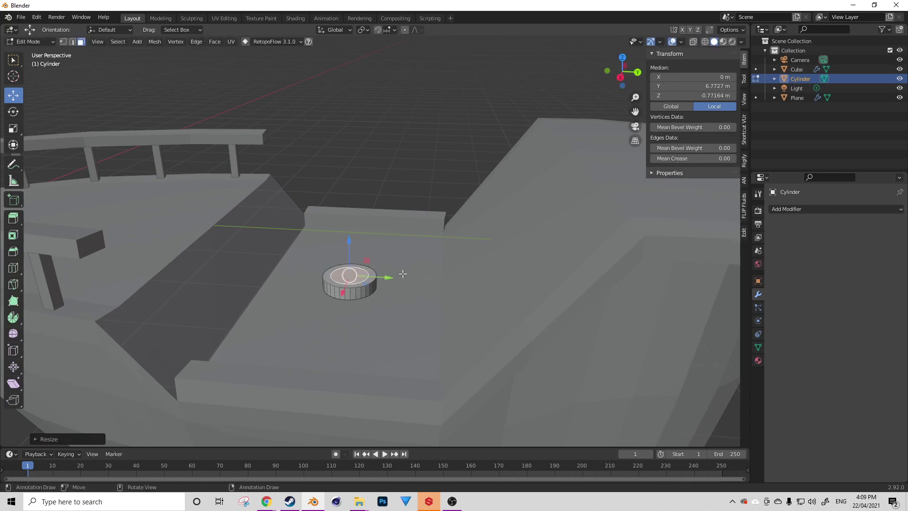
- Extrude the smaller circular face upward to about Z 5.24 m to form the mast
key("KP_3")
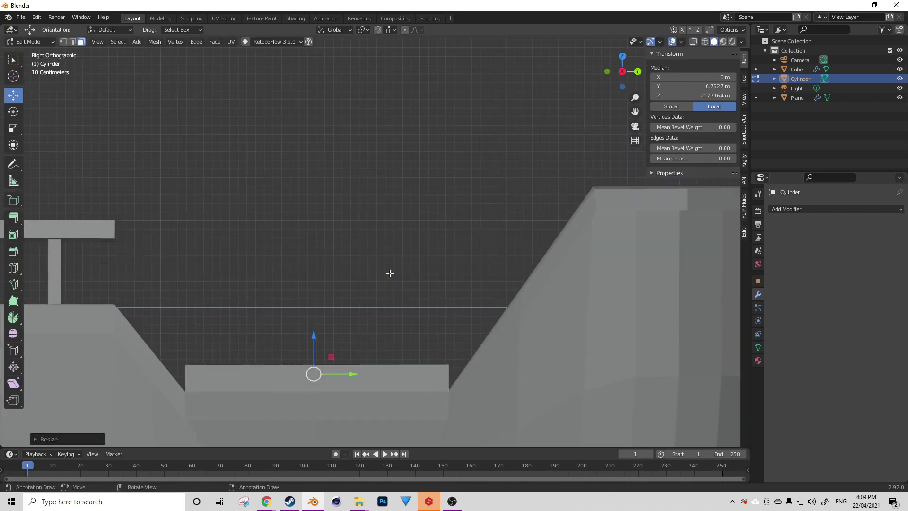
scroll(390, 272, "down", 4)
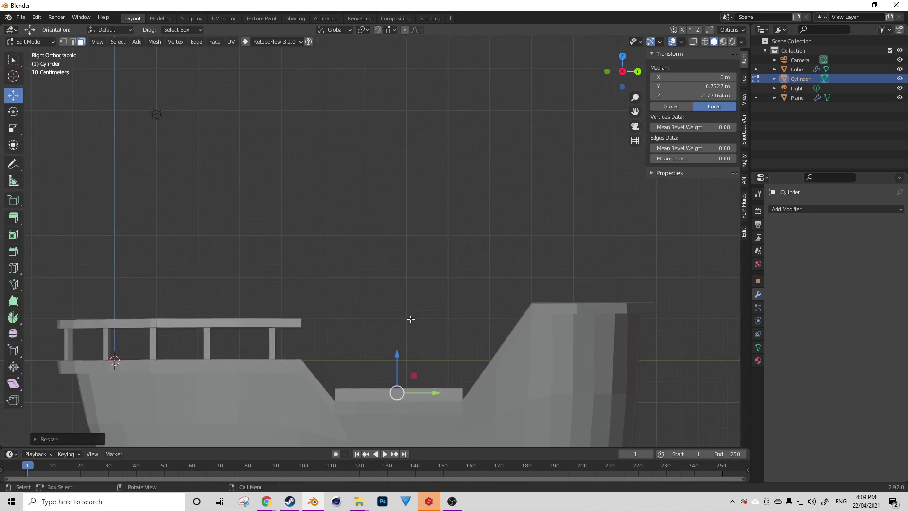
key("e")
left_click(392, 136)
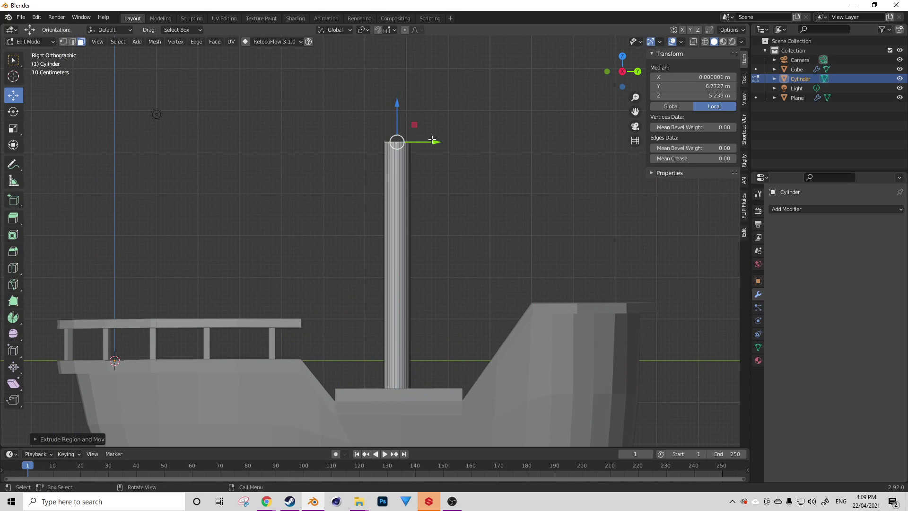
- Raise the mast's top face to about Z 8.93 m and scale it down to taper the mast
scroll(442, 268, "down", 4)
left_click_drag(374, 206, 377, 132)
key("s")
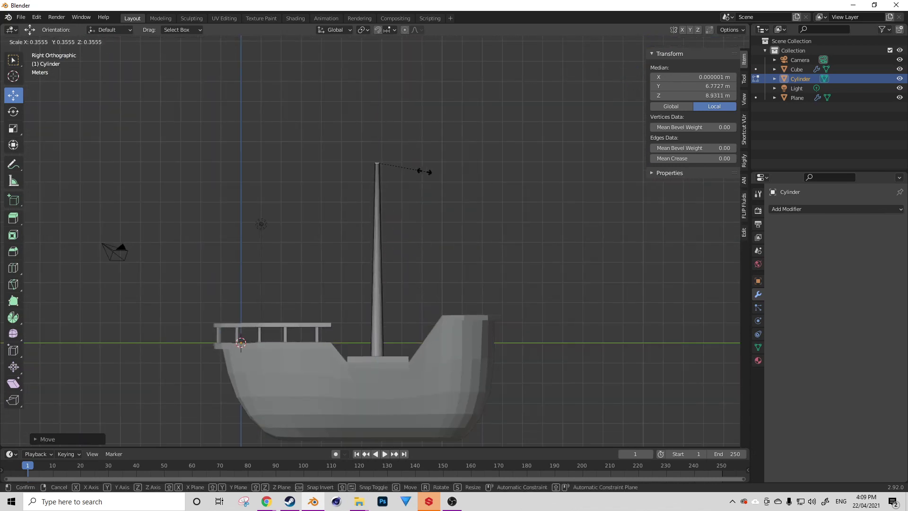
left_click(363, 203)
middle_click_drag(363, 203, 449, 241)
scroll(410, 249, "up", 5)
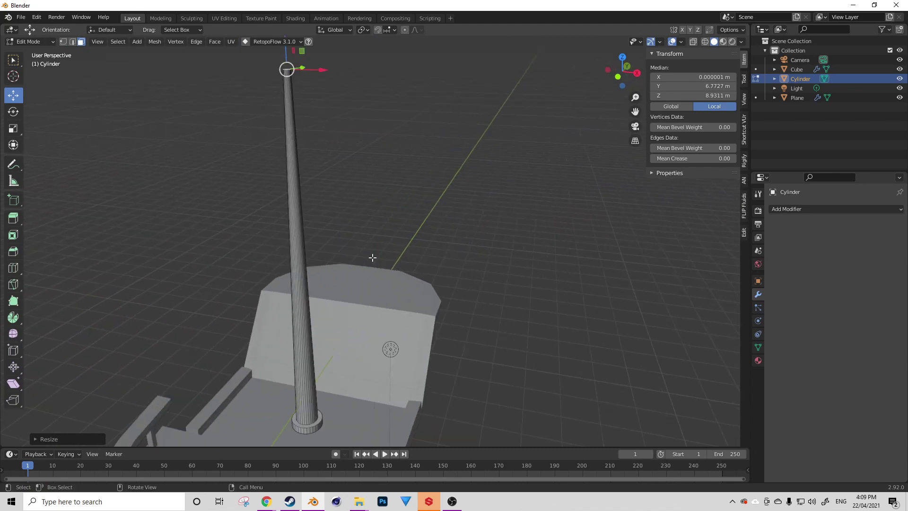
- Select all linked geometry of the mast column, separate it from the base disc as its own object, and leave edit mode
key("Tab")
key("Tab")
left_click(307, 400)
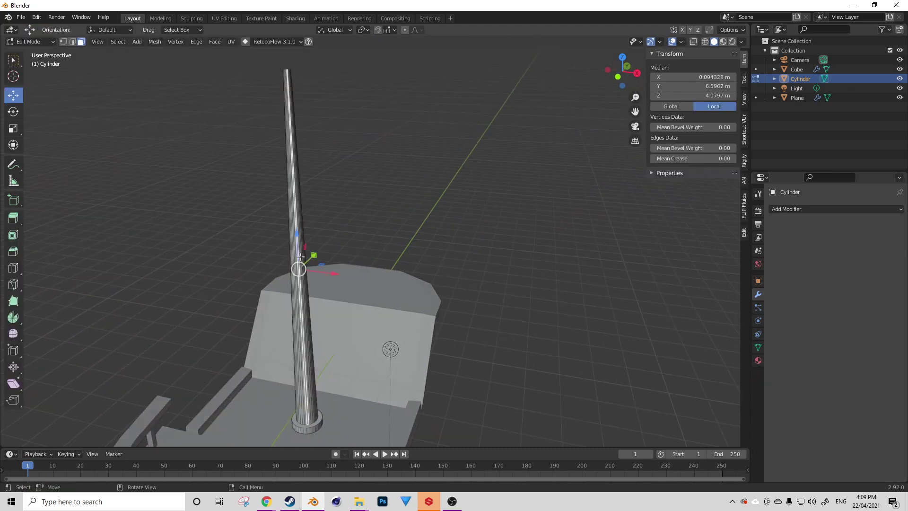
scroll(305, 237, "down", 1)
key("a")
key("p")
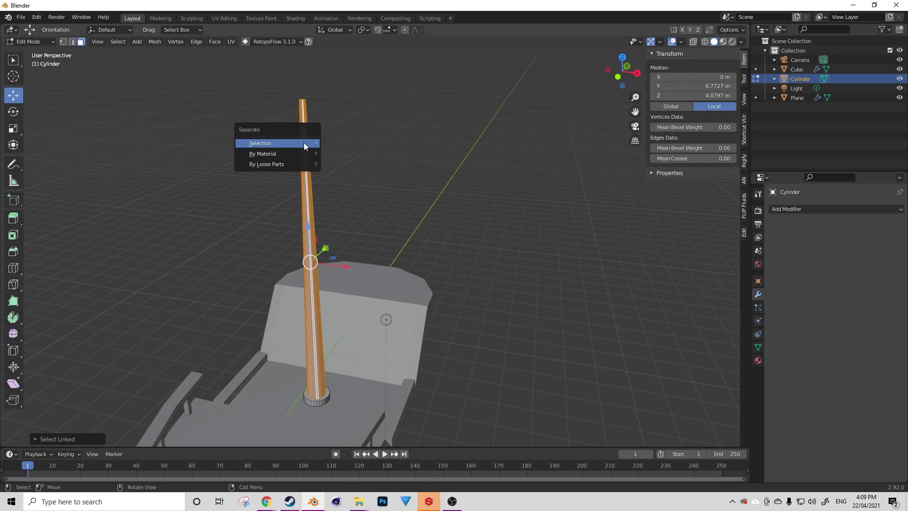
left_click(304, 143)
key("Tab")
- Select the base disc object and add an Array modifier to it
left_click(322, 402)
left_click(310, 401)
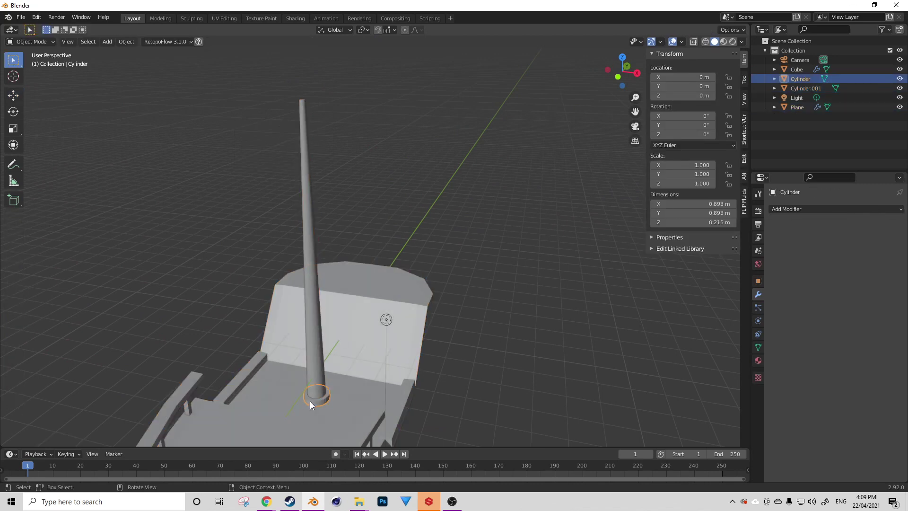
left_click(796, 208)
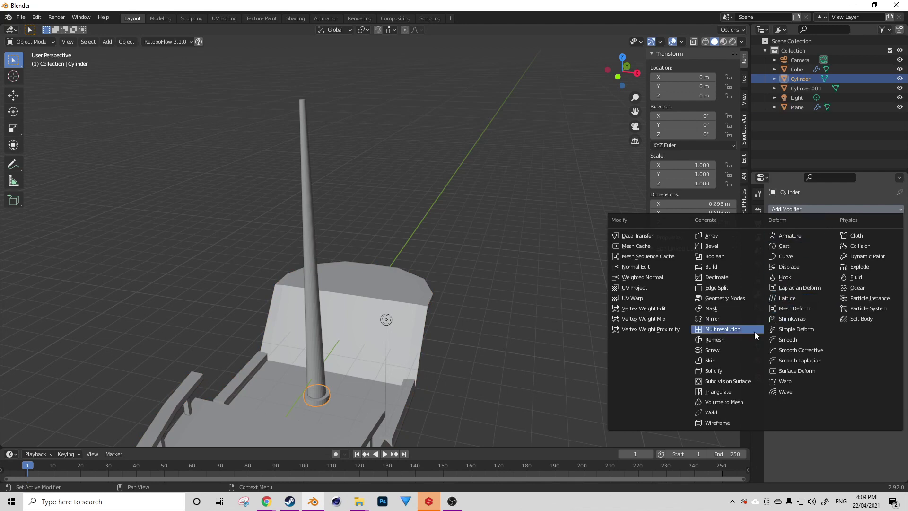
left_click(712, 238)
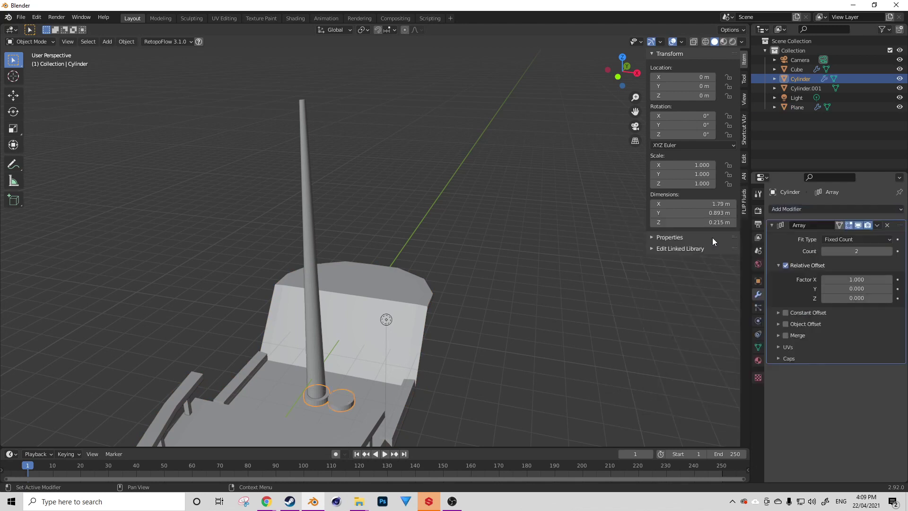
middle_click_drag(487, 371, 492, 334, "shift")
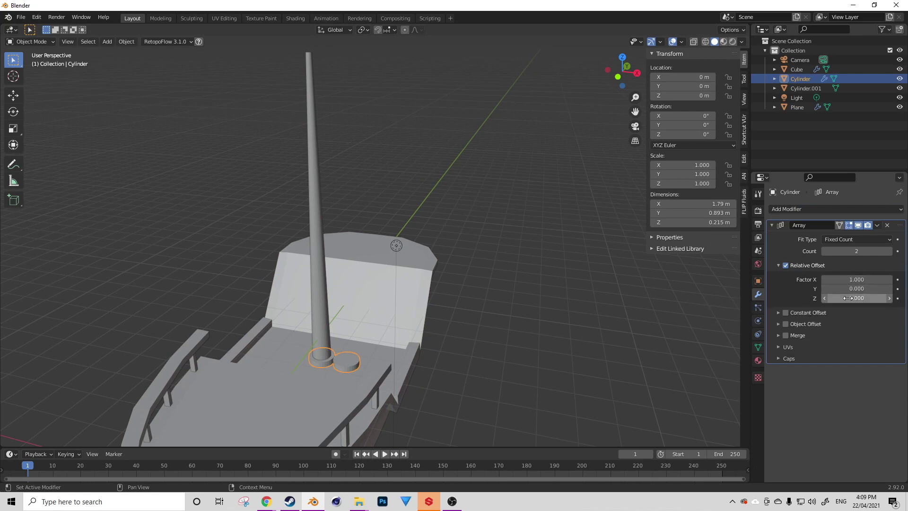
- Set the array's relative offset to factor 0 on X and 10 on Z to stack the discs along the mast
left_click(851, 298)
type("4")
key("Return")
left_click(856, 299)
type("10")
key("Return")
left_click(872, 279)
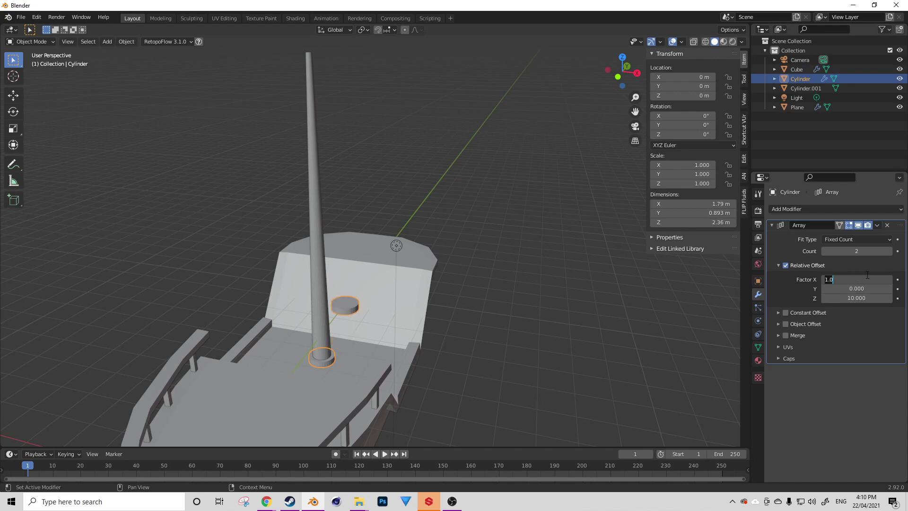
type("0")
key("Return")
- Raise the disc array's count to 5 and check the rings' spacing up the mast
middle_click_drag(501, 283, 381, 303)
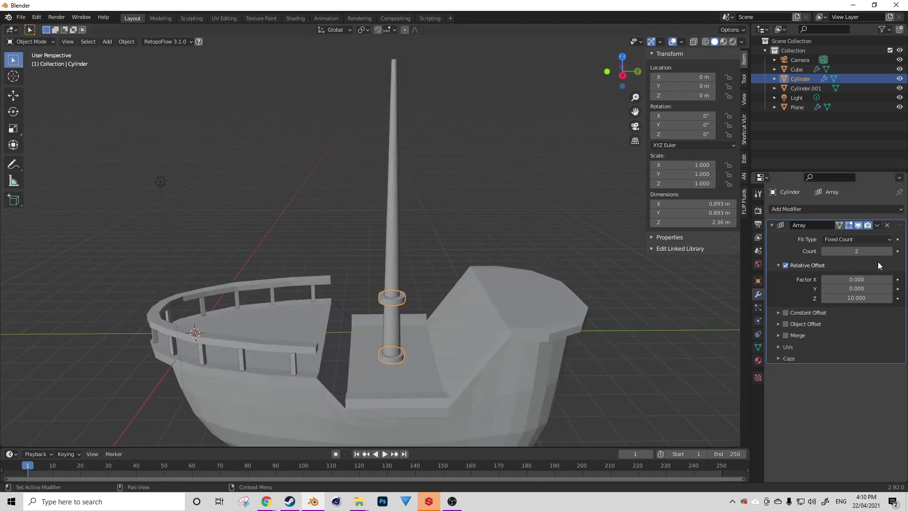
left_click(890, 251)
left_click(890, 252)
left_click(889, 251)
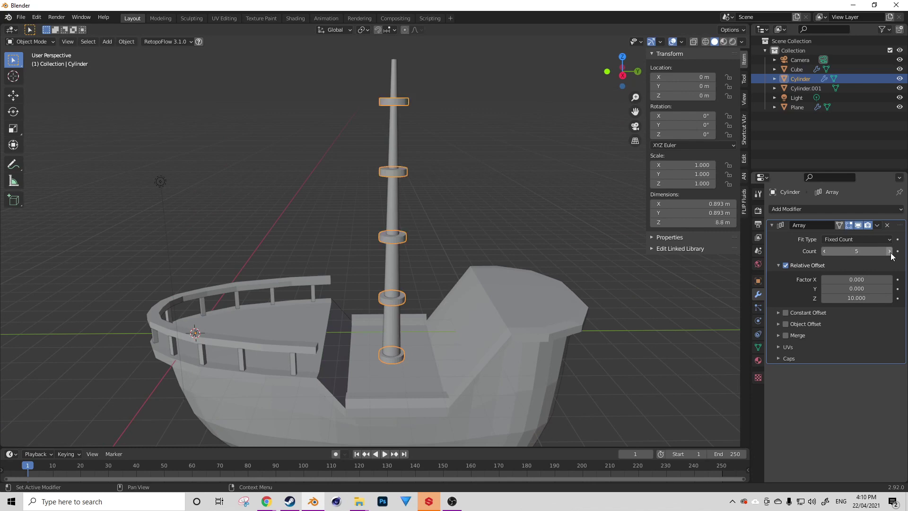
scroll(456, 251, "down", 4)
middle_click_drag(436, 259, 343, 269)
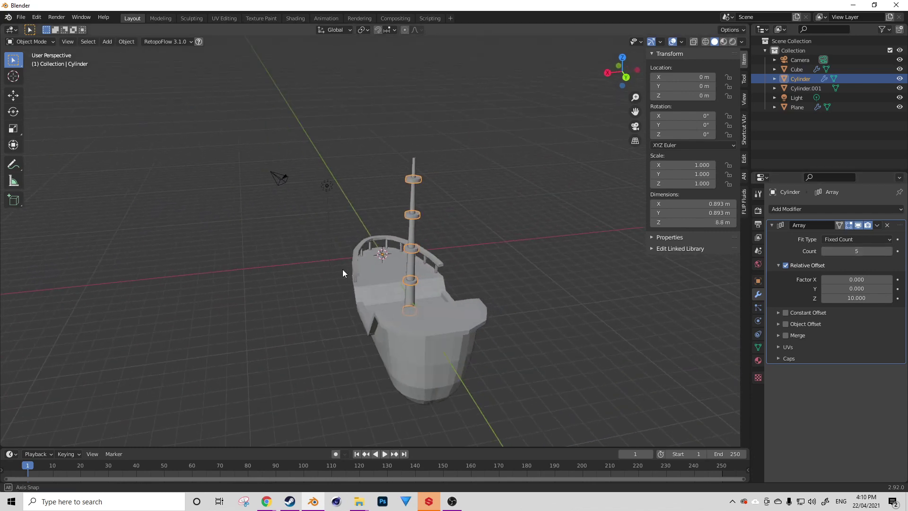
scroll(374, 263, "up", 4)
middle_click_drag(415, 283, 479, 287, "shift")
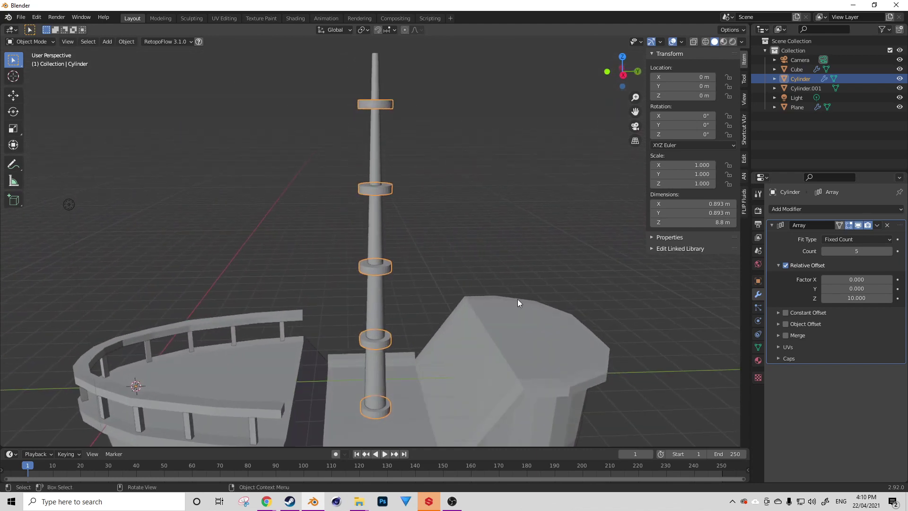
- Set the disc object's origin to its geometry and snap the 3D cursor to the selected disc at the mast's foot
middle_click_drag(404, 323, 408, 276, "shift")
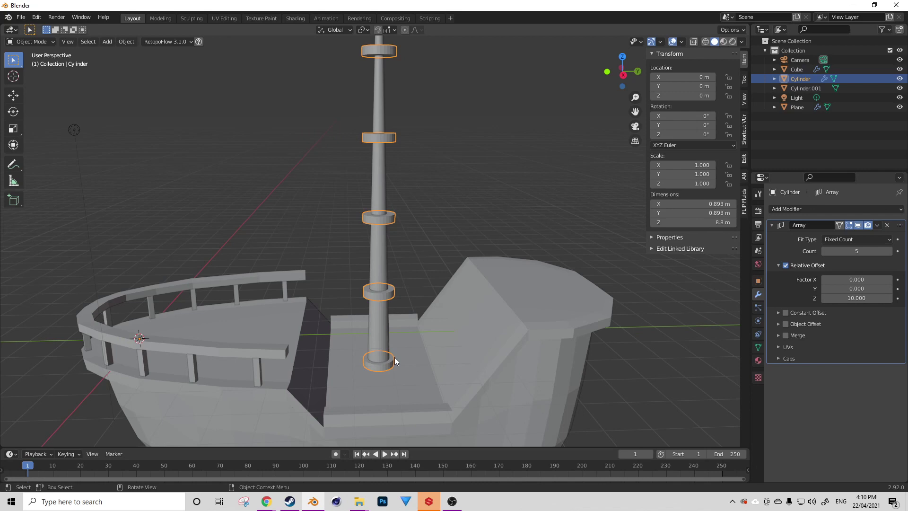
right_click(400, 279)
mouse_move(378, 301)
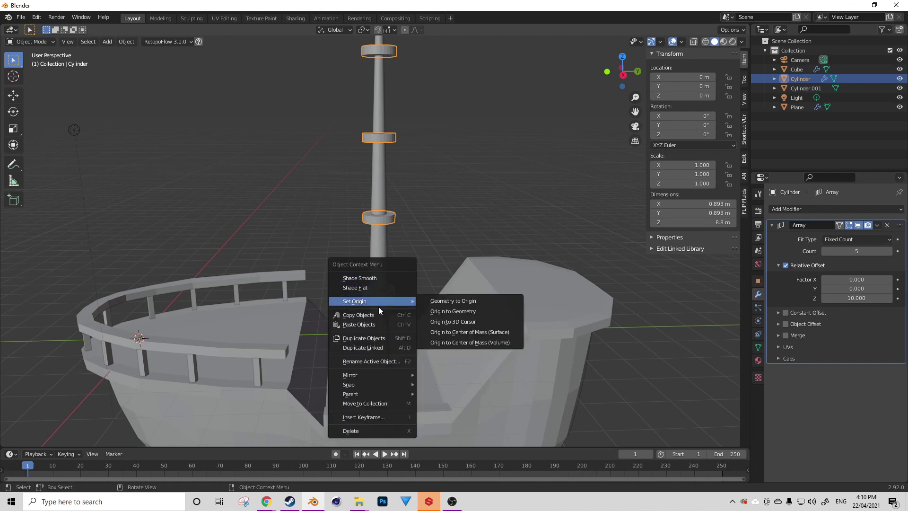
left_click(455, 314)
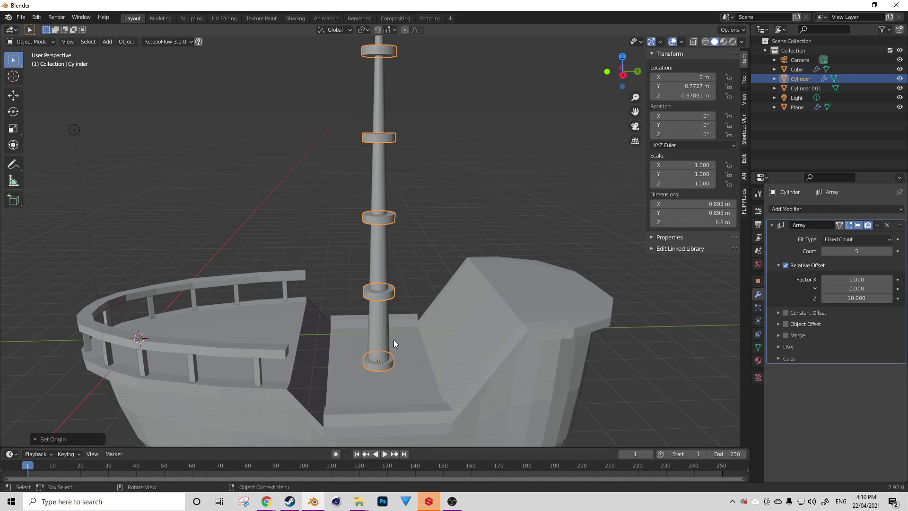
key("shift+s")
left_click(398, 392)
middle_click_drag(390, 344, 387, 310, "shift")
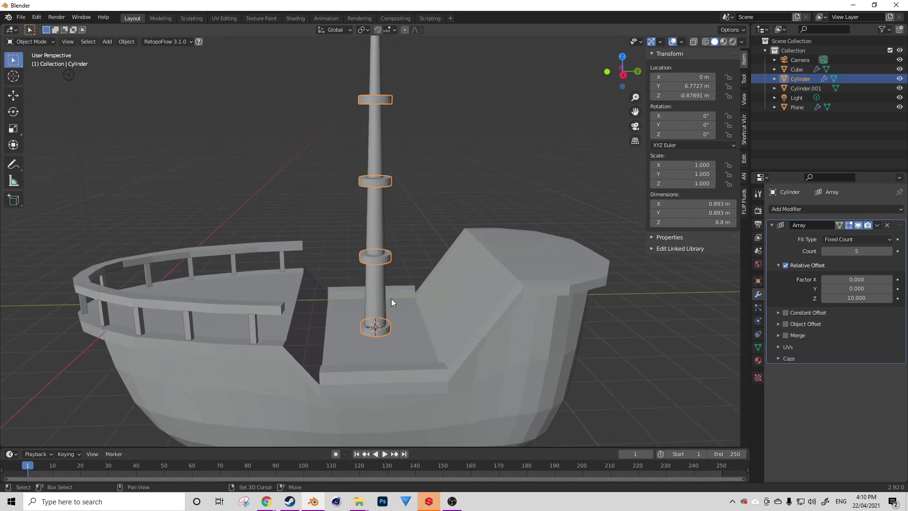
- Add a plain axes empty at the 3D cursor and rename it Array Control
key("shift+a")
mouse_move(392, 299)
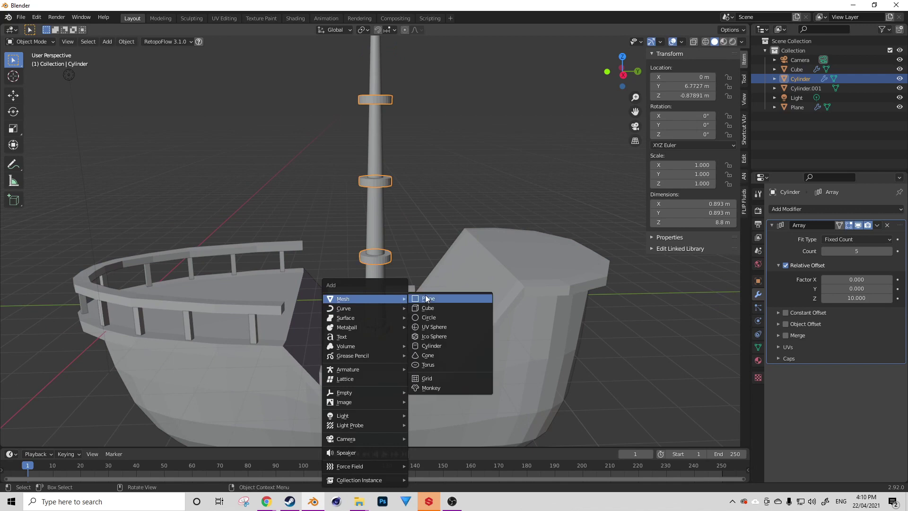
mouse_move(346, 395)
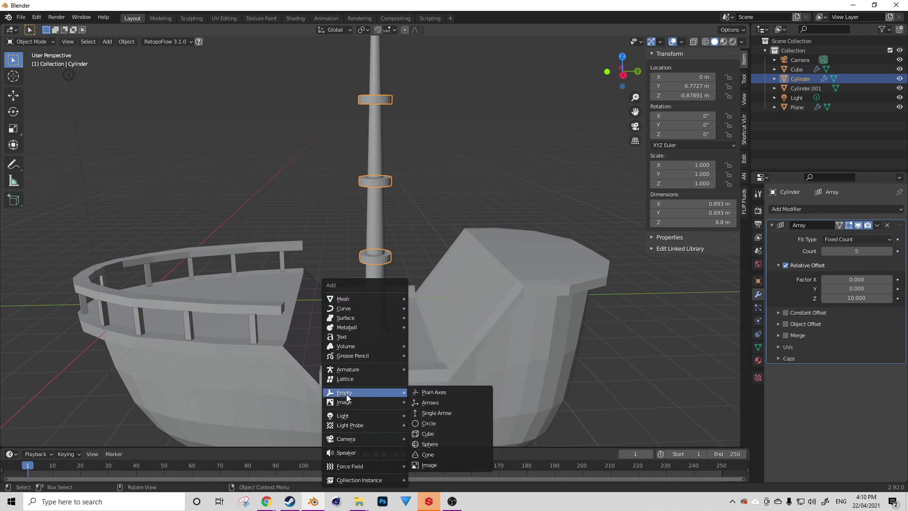
left_click(441, 393)
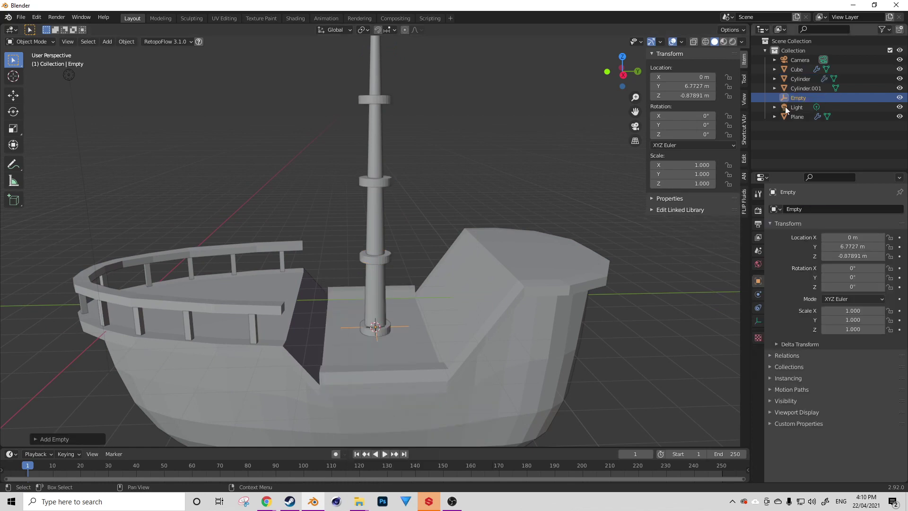
double_click(797, 98)
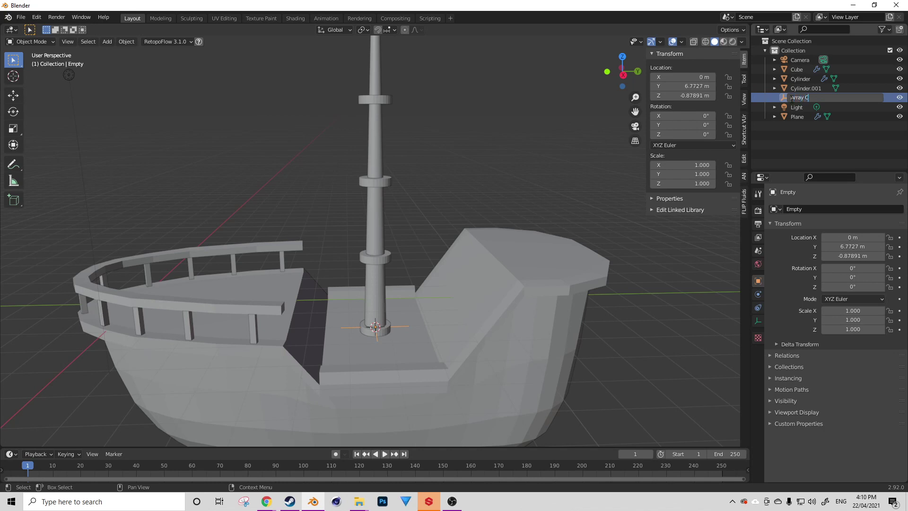
type("Array Control")
key("Return")
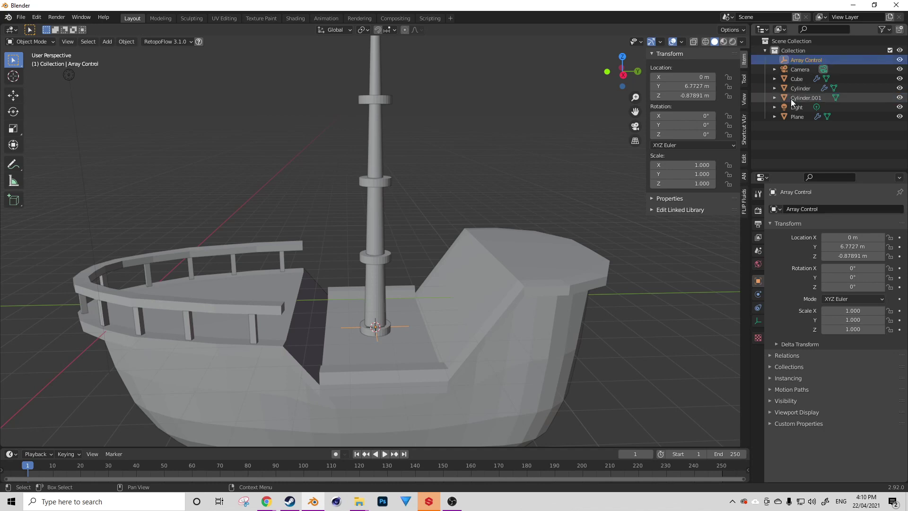
- Enable Object Offset in the ring cylinder's Array modifier and set its object to Array Control
scroll(460, 340, "up", 3)
middle_click_drag(411, 363, 378, 308, "shift")
left_click(364, 333)
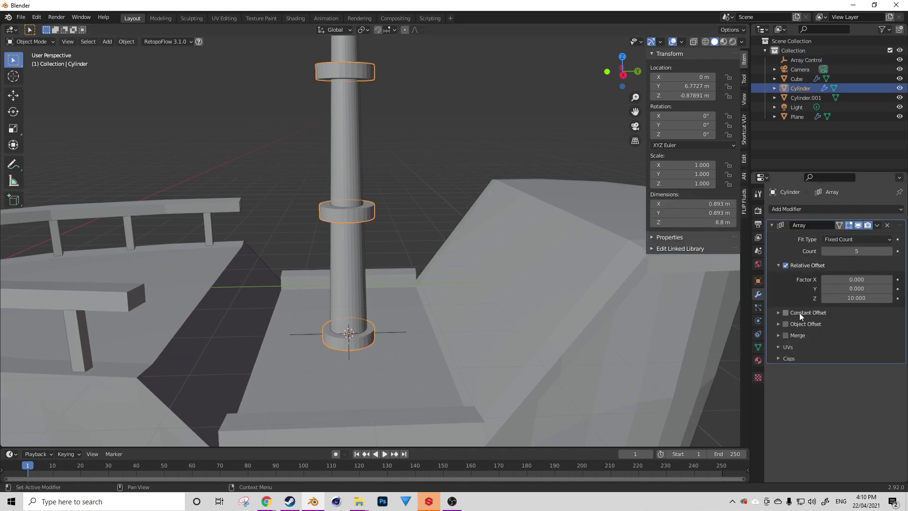
left_click(786, 324)
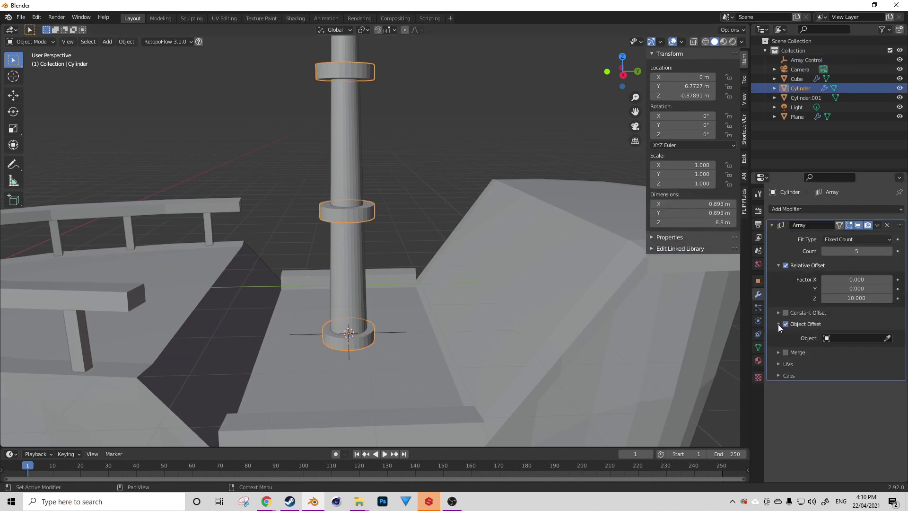
left_click(832, 337)
left_click(818, 353)
- Scale the Array Control empty to about 0.8 on X and Y only, so the rings taper with the mast, and deselect it
left_click(399, 334)
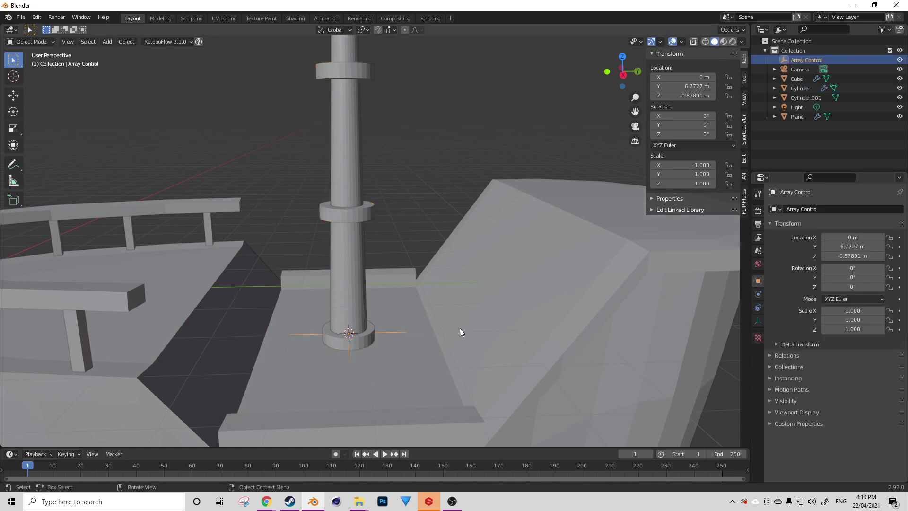
left_click(13, 128)
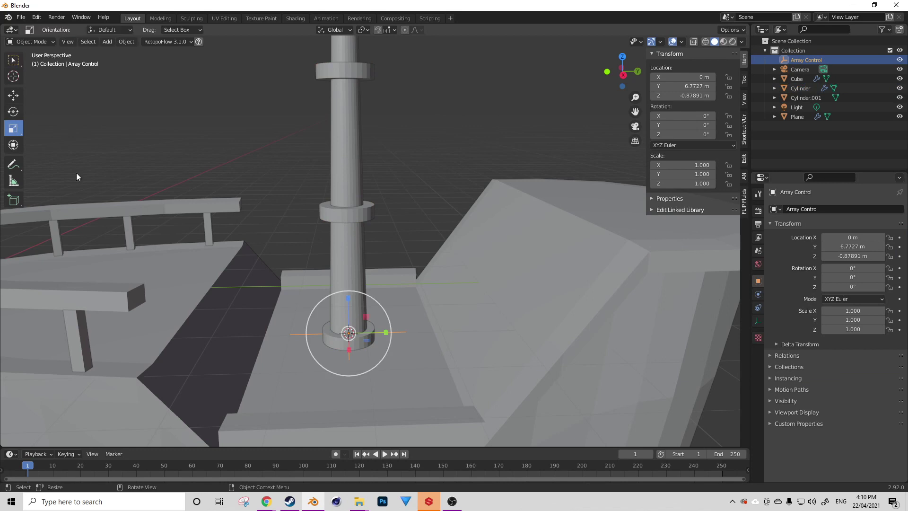
middle_click_drag(335, 317, 361, 334)
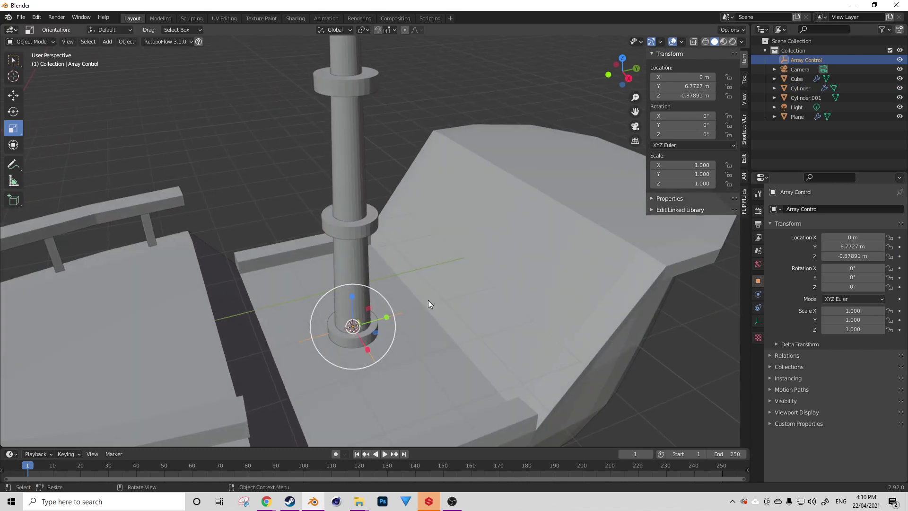
left_click_drag(377, 333, 374, 333)
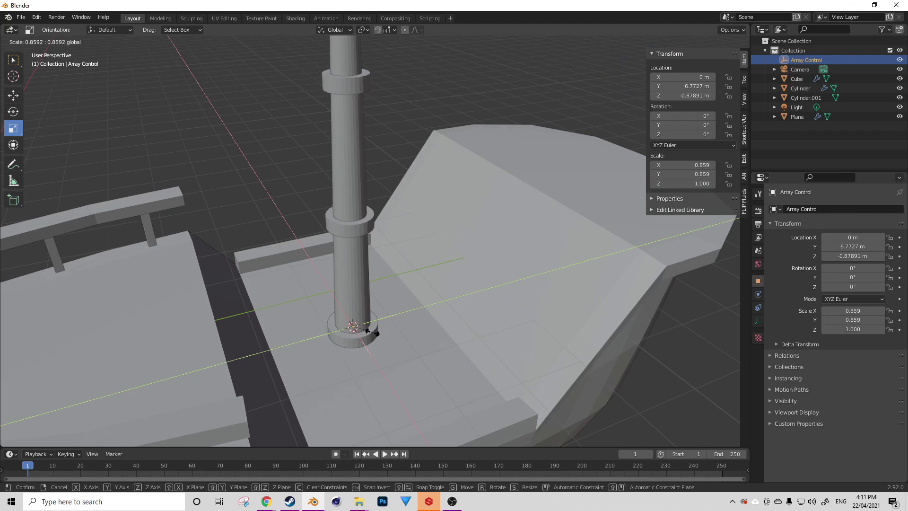
left_click(371, 332)
middle_click_drag(374, 230, 384, 331, "shift")
scroll(368, 286, "down", 2)
scroll(368, 286, "down", 3)
middle_click_drag(368, 286, 350, 254)
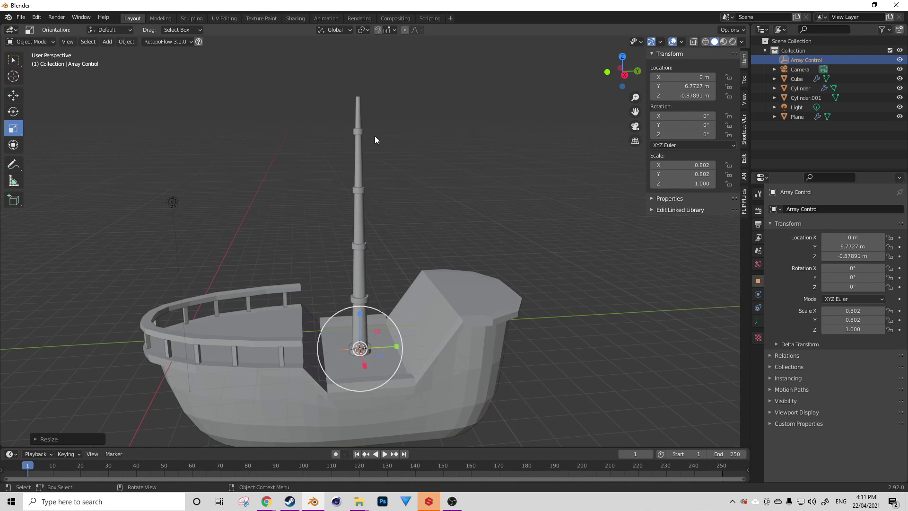
middle_click_drag(351, 267, 387, 237)
left_click(545, 265)
scroll(388, 237, "up", 2)
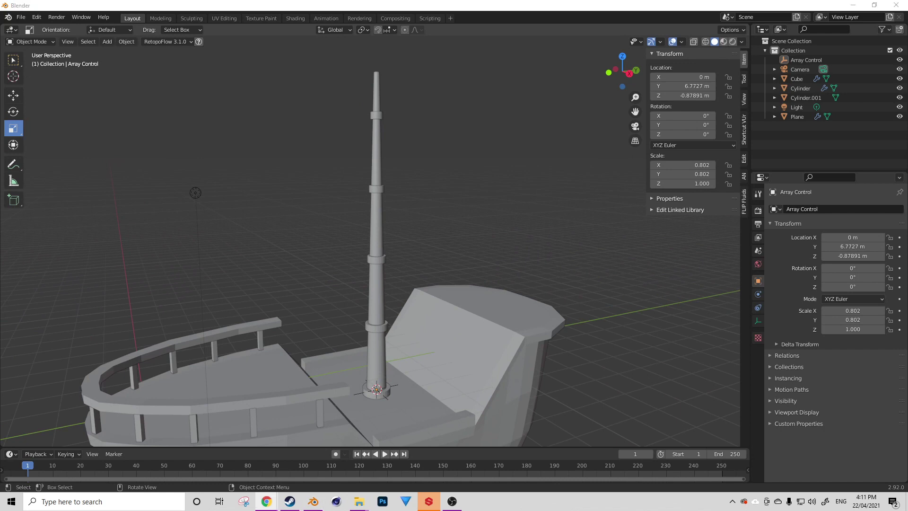
- Add a cylinder mesh and raise it along Z to about 9.48 m, at the top of the mast
middle_click_drag(369, 119, 374, 272)
key("shift+a")
mouse_move(377, 260)
mouse_move(377, 167)
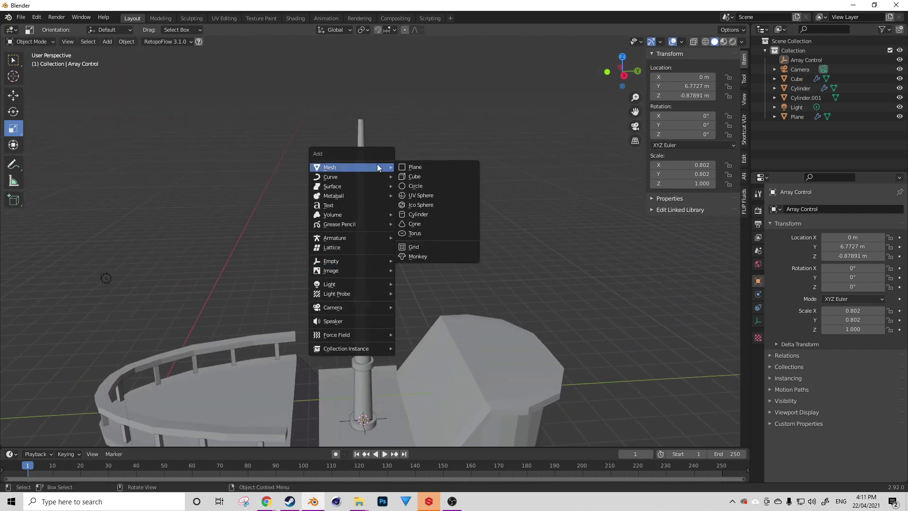
left_click(432, 216)
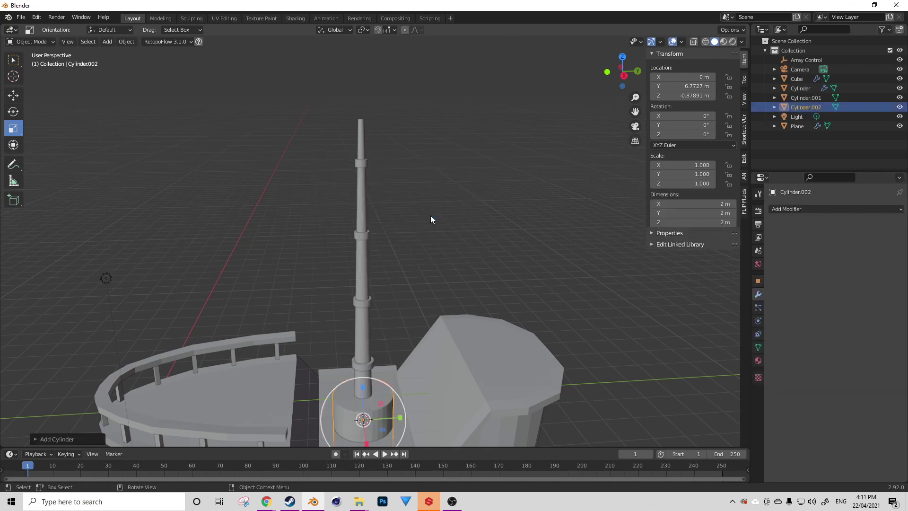
scroll(432, 217, "down", 3)
key("g")
key("z")
left_click(427, 161)
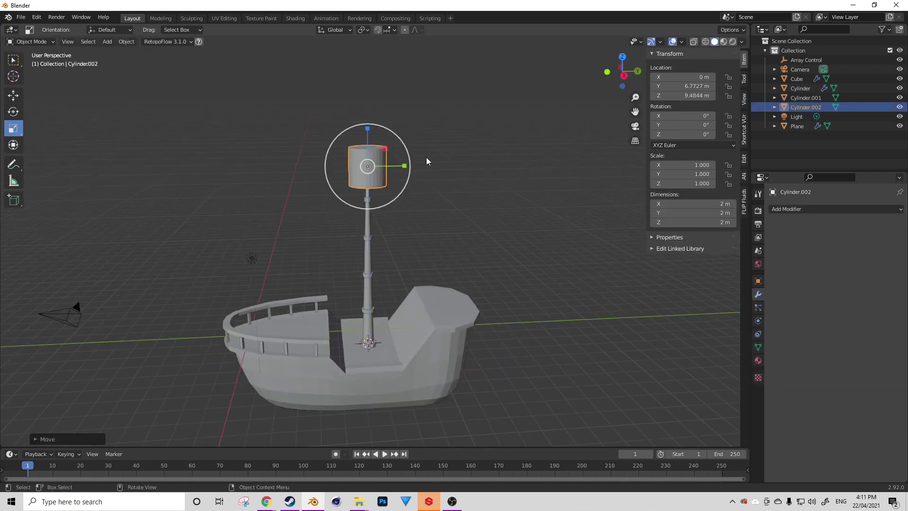
- Scale the new cylinder's top face up by about 1.63 in Edit Mode to flare it into a bucket shape
key("KP_Decimal")
scroll(419, 174, "down", 6)
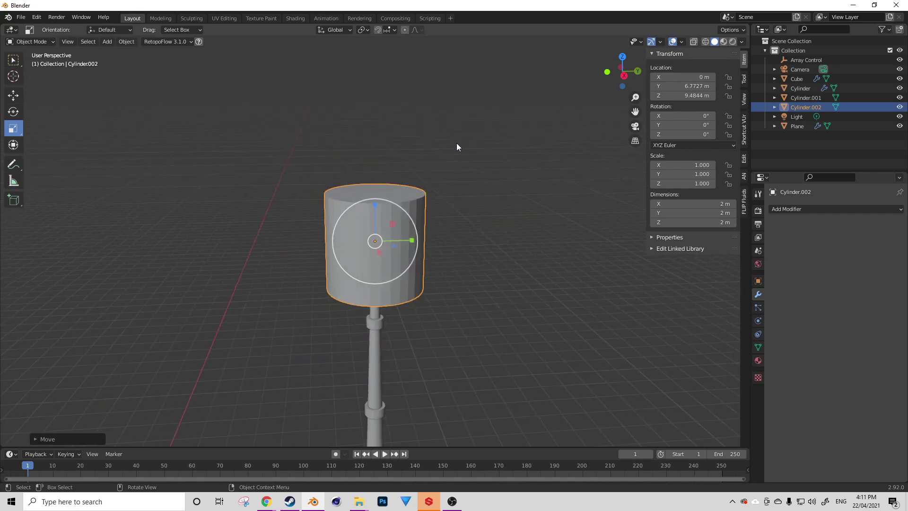
middle_click_drag(426, 217, 469, 232)
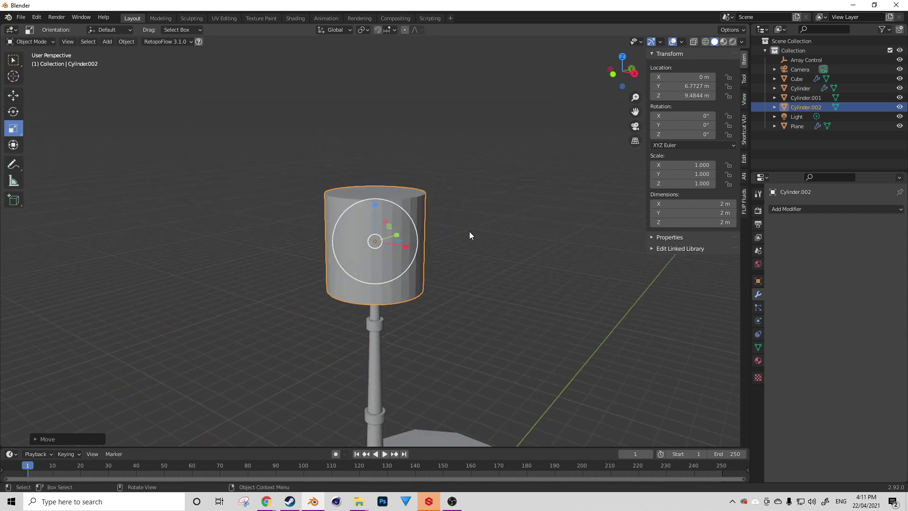
key("Tab")
left_click(385, 189)
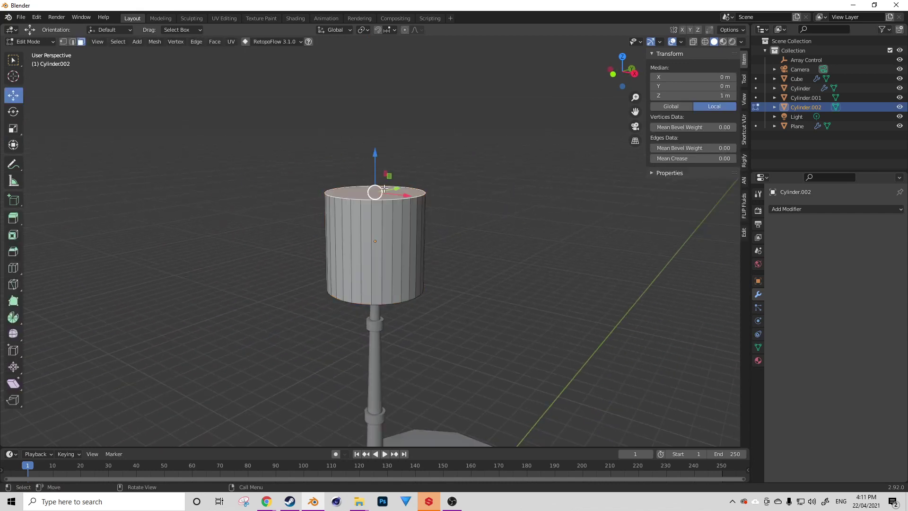
key("s")
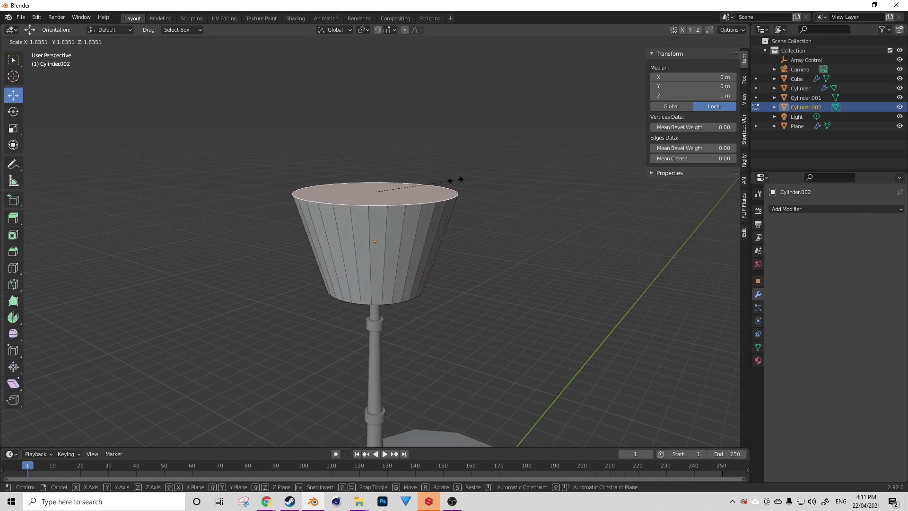
left_click(456, 180)
- Scale the whole flared mesh down to about 1.22 m wide and 0.75 m high, and lower it along Z onto the mast tip
key("a")
key("s")
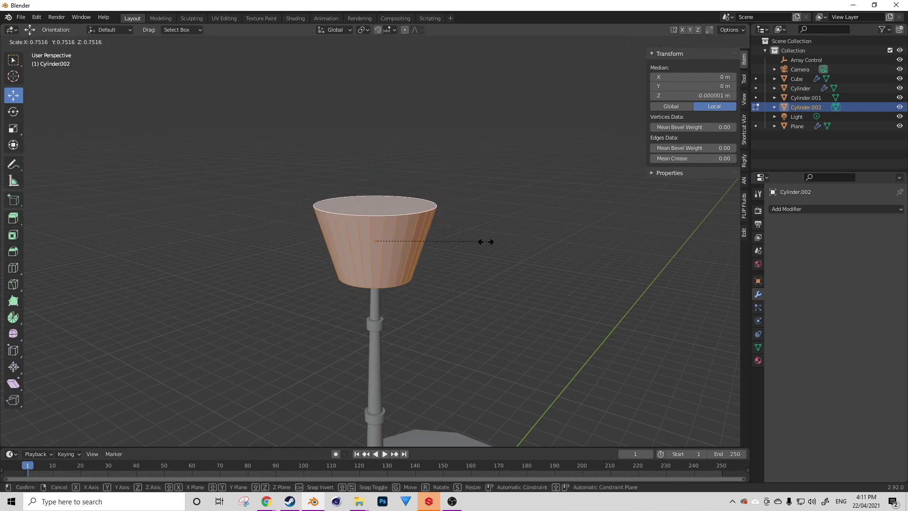
left_click(431, 246)
key("g")
key("z")
left_click(430, 258)
middle_click_drag(429, 271, 378, 244)
key("g")
key("z")
left_click(378, 249)
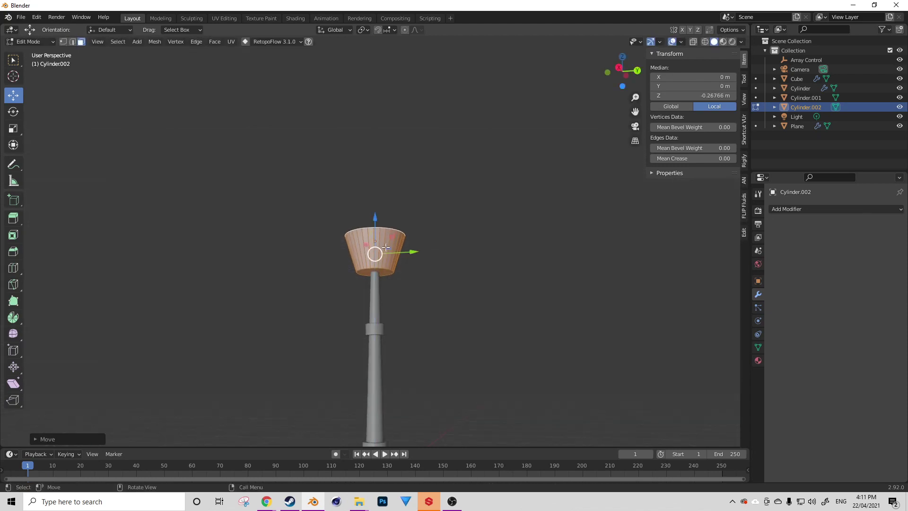
- Select the crow's nest's top face and inset it to leave a thin rim
scroll(388, 264, "down", 5)
middle_click_drag(397, 282, 213, 331)
scroll(363, 288, "down", 3)
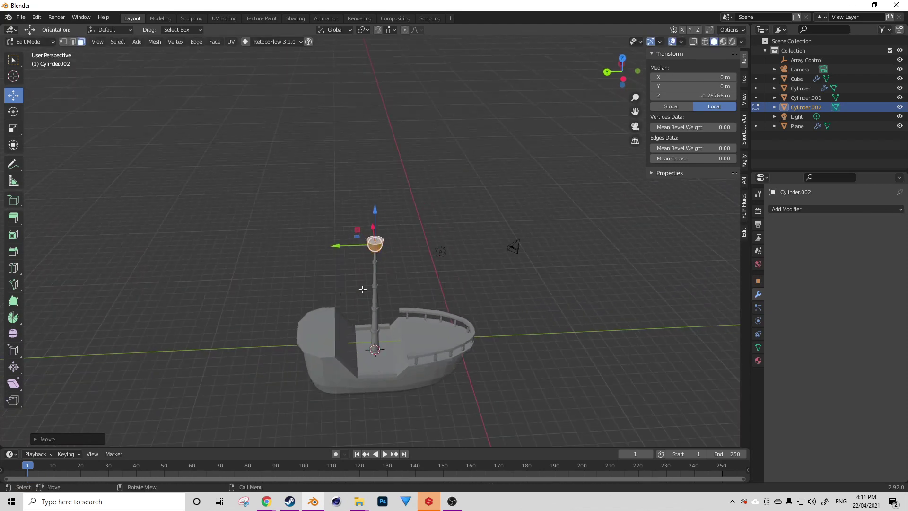
scroll(373, 272, "up", 7)
scroll(372, 265, "up", 1)
left_click(374, 246)
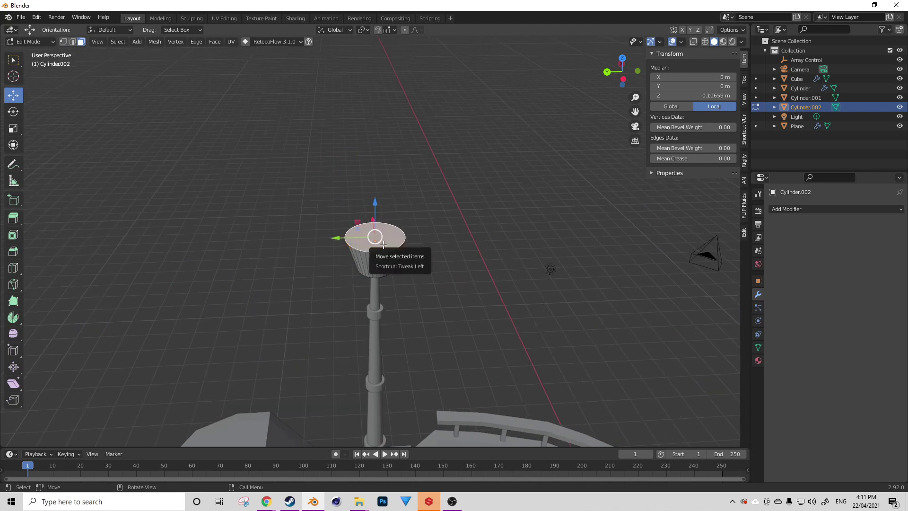
scroll(442, 238, "up", 3)
middle_click_drag(445, 254, 435, 252)
key("i")
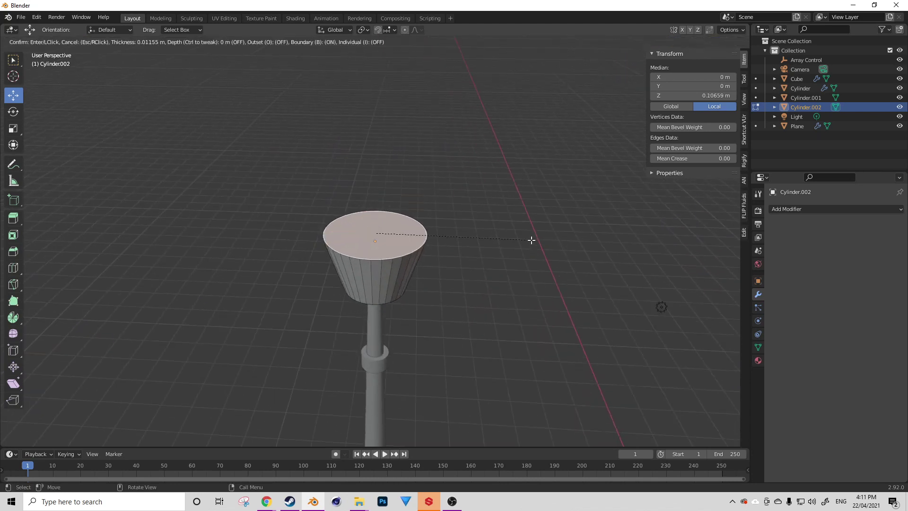
left_click(521, 239)
- Extrude the inset face down to near the crow's nest's base in right view and, in wireframe shading, scale it to fit inside the walls
key("KP_3")
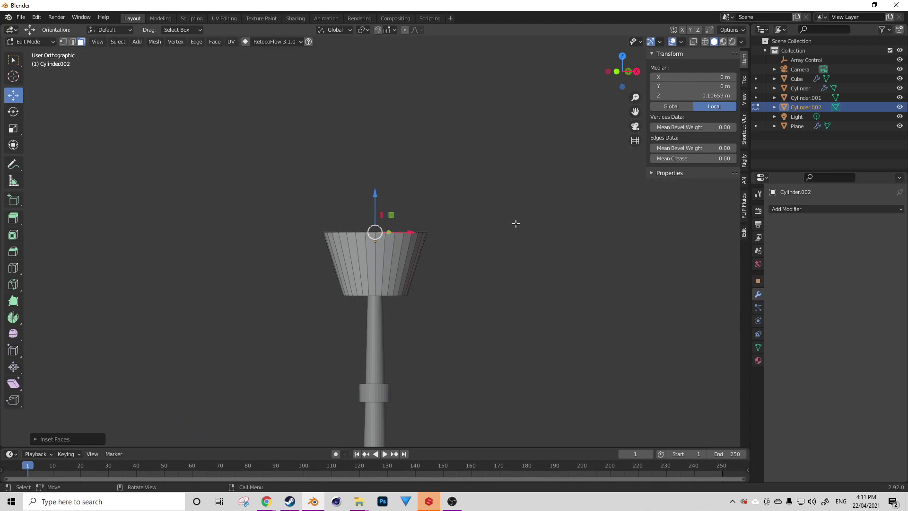
scroll(517, 223, "up", 4)
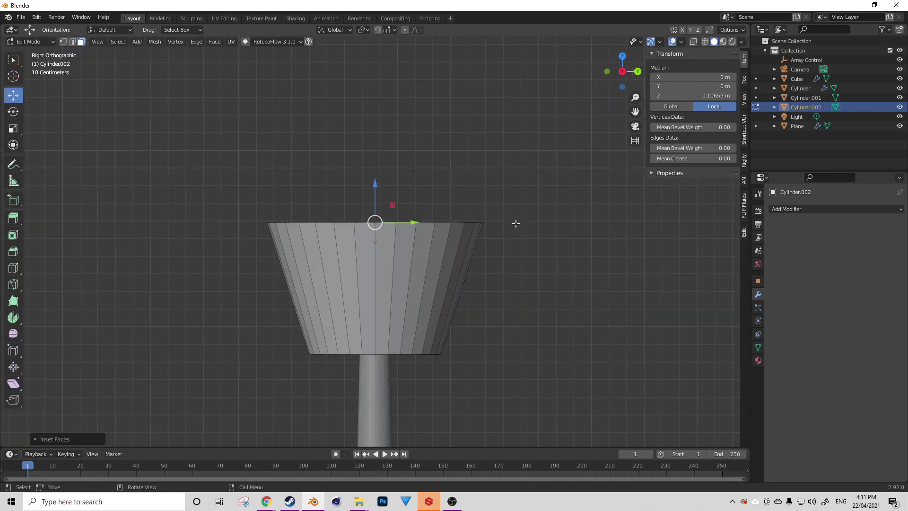
key("e")
left_click(521, 354)
key("z")
left_click(470, 350)
key("s")
left_click(468, 333)
- Raise the crow's nest's inner floor along Z to about -0.54 m local, restore solid shading and return to Object Mode
key("g")
key("z")
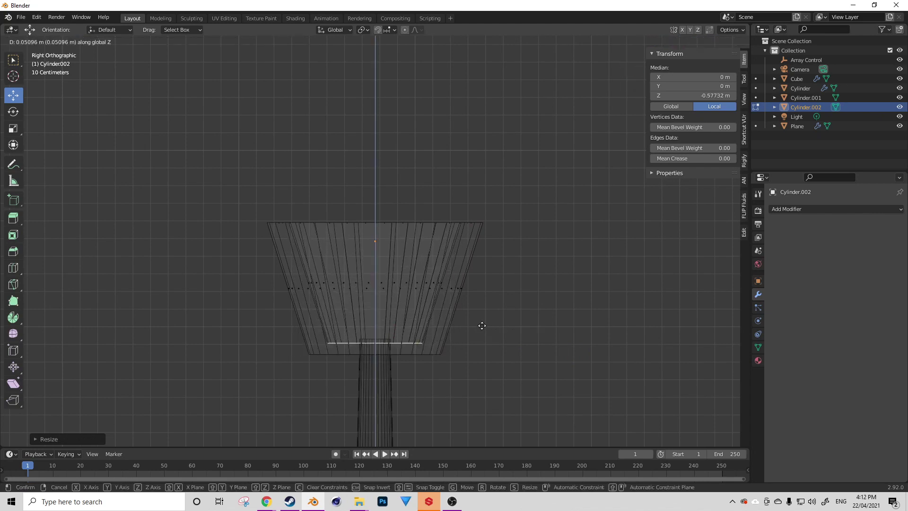
left_click(492, 324)
key("g")
key("z")
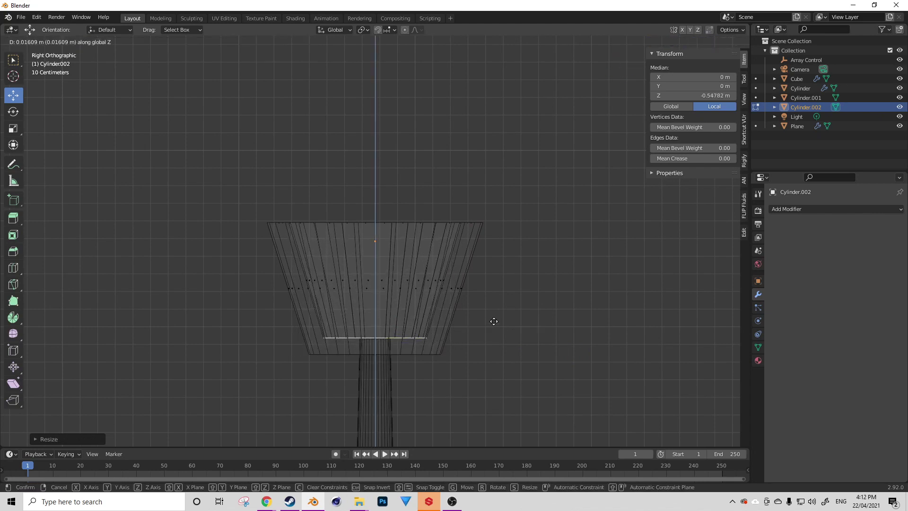
left_click(494, 320)
middle_click_drag(434, 318, 376, 342)
key("z")
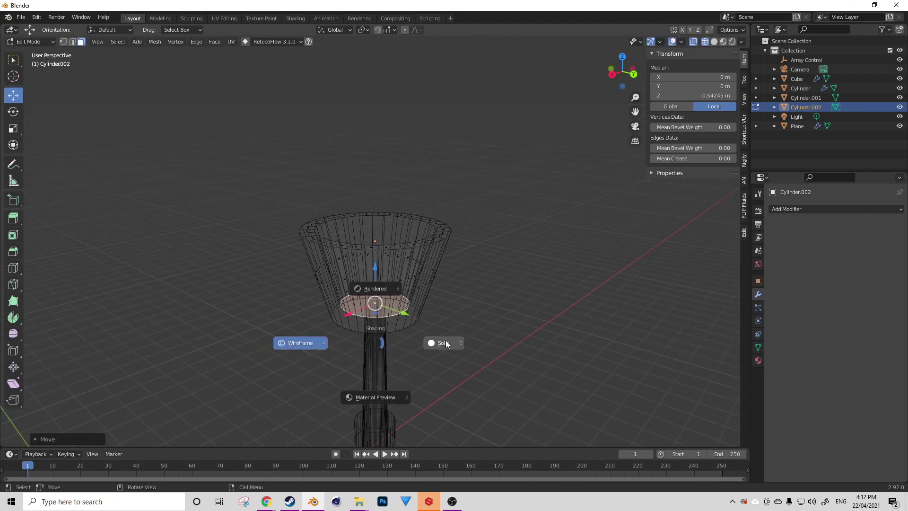
left_click(445, 344)
scroll(434, 313, "down", 2)
middle_click_drag(435, 313, 358, 326)
left_click(384, 338)
scroll(384, 338, "down", 1)
key("Tab")
- Examine the hollow crow's nest and its fit on the mast from several angles and distances
scroll(385, 288, "down", 3)
middle_click_drag(386, 288, 324, 301)
left_click(384, 283)
scroll(384, 282, "up", 6)
middle_click_drag(384, 282, 360, 300)
left_click(384, 278)
scroll(384, 278, "down", 6)
scroll(418, 265, "up", 4)
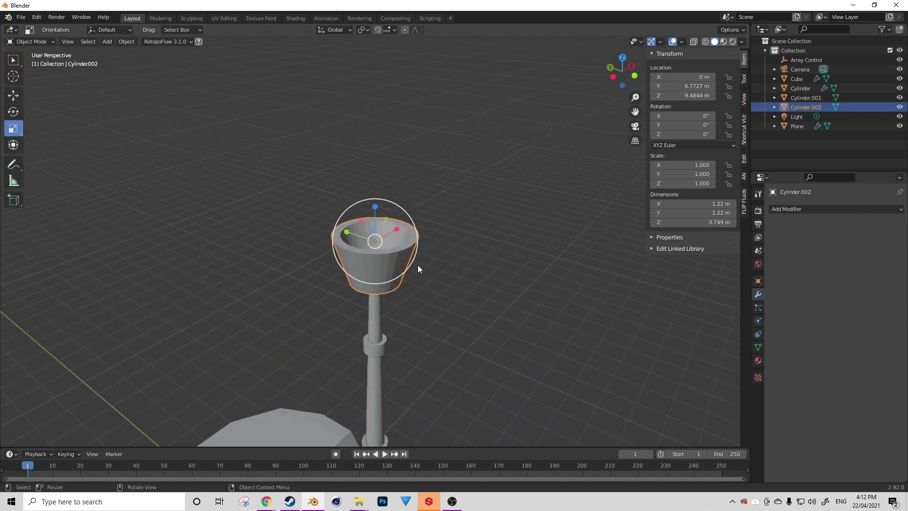
- Snap the 3D cursor to the selected crow's nest
middle_click_drag(424, 285, 428, 248, "shift")
key("shift+s")
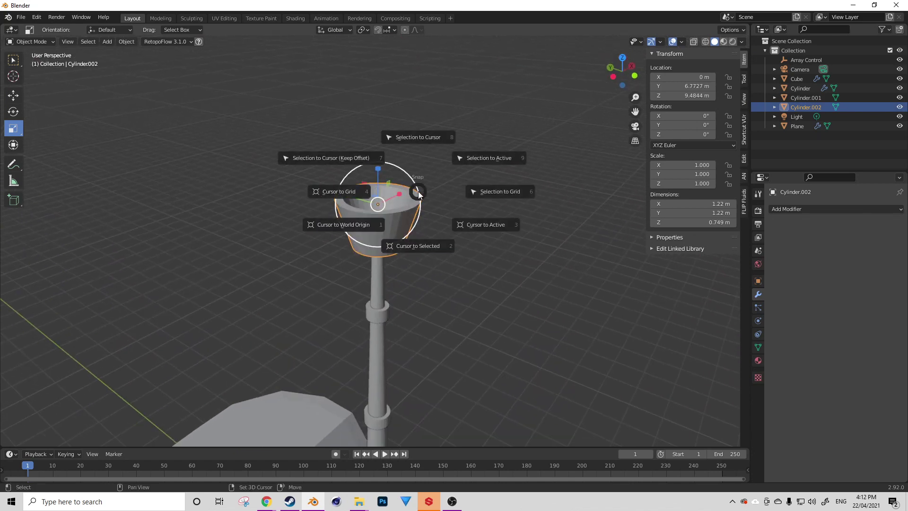
left_click(417, 243)
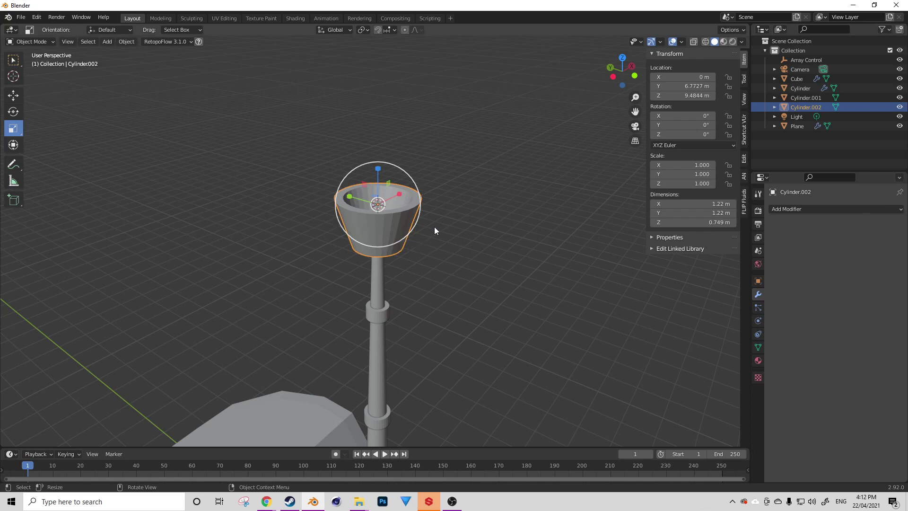
- Add a cube at the 3D cursor in the crow's nest and scale it down to about 0.18 m per side
key("shift+a")
left_click(486, 236)
key("s")
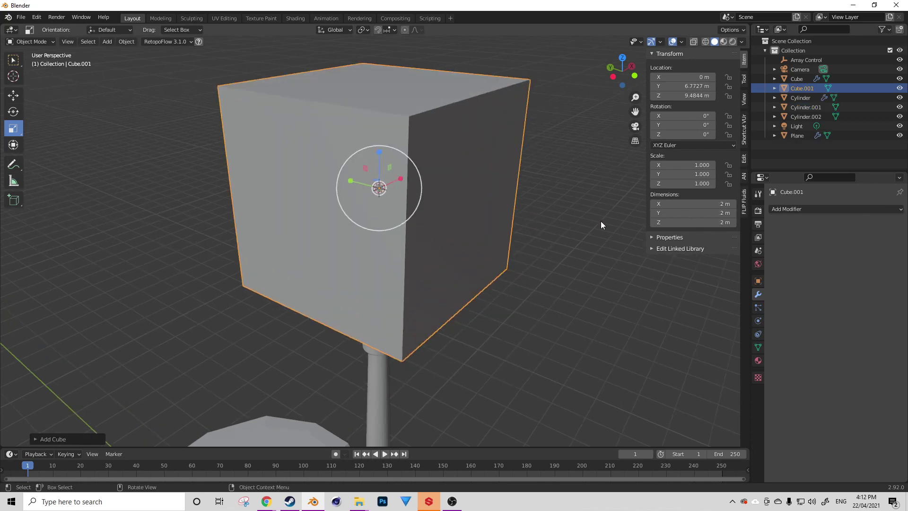
left_click(394, 203)
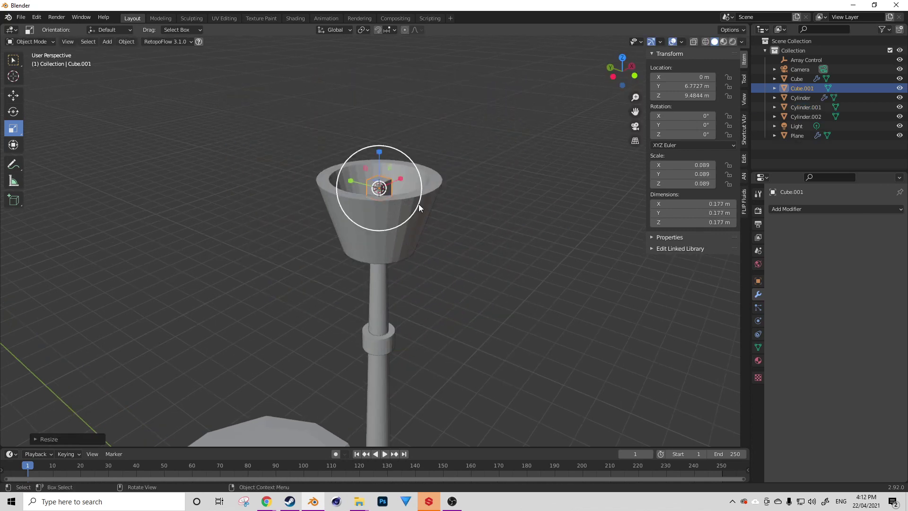
- Undo the cube's object-level scaling and shrink its mesh in Edit Mode to about 0.18 m per side
key("ctrl+z")
key("Tab")
key("s")
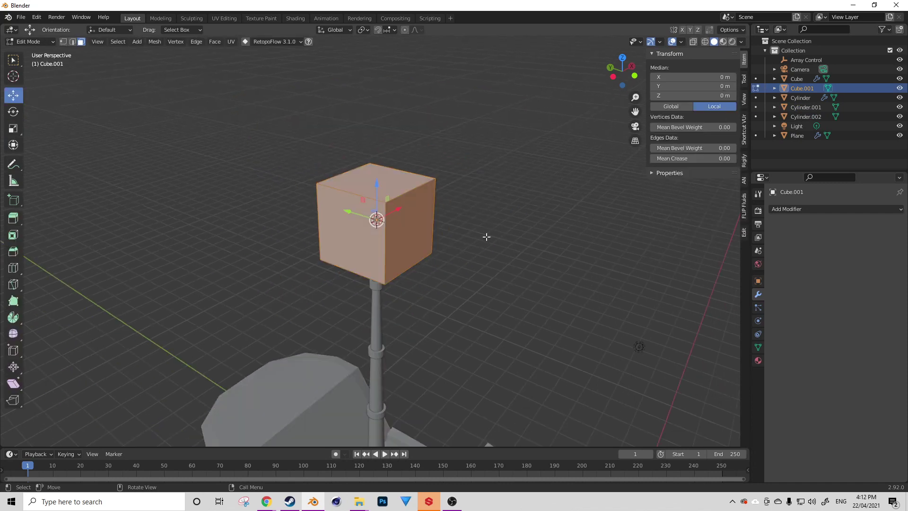
left_click(402, 213)
scroll(415, 216, "up", 4)
key("s")
left_click(450, 192)
middle_click_drag(446, 192, 420, 258)
- Lower the small cube along Z onto the crow's nest floor, to about -0.49 m local
key("g")
key("z")
left_click(435, 268)
key("g")
key("z")
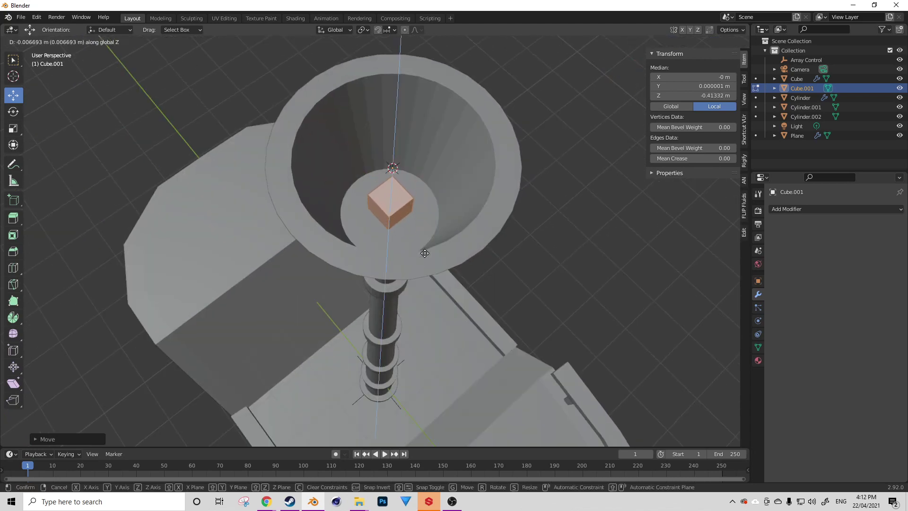
left_click(426, 259)
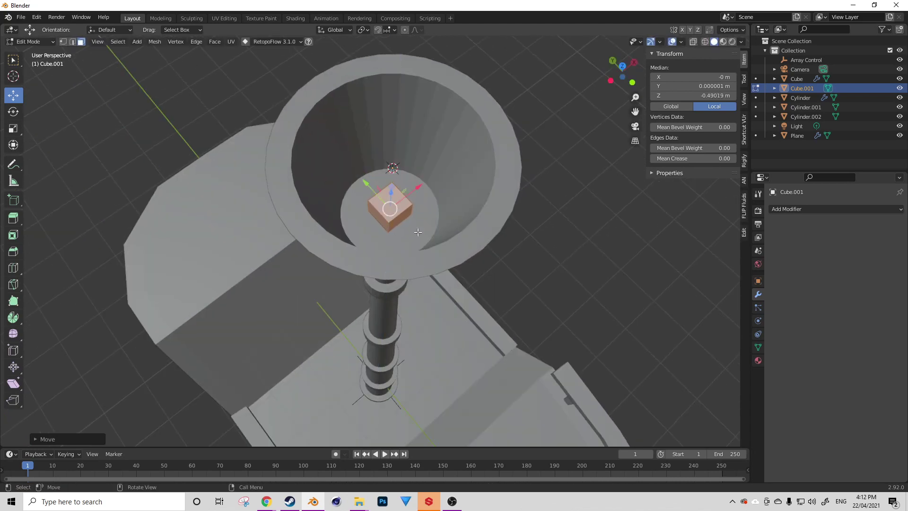
- In wireframe front view, scale the whole cube slightly down to about 0.174 m wide to match the mast
scroll(400, 218, "down", 2)
left_click(382, 215)
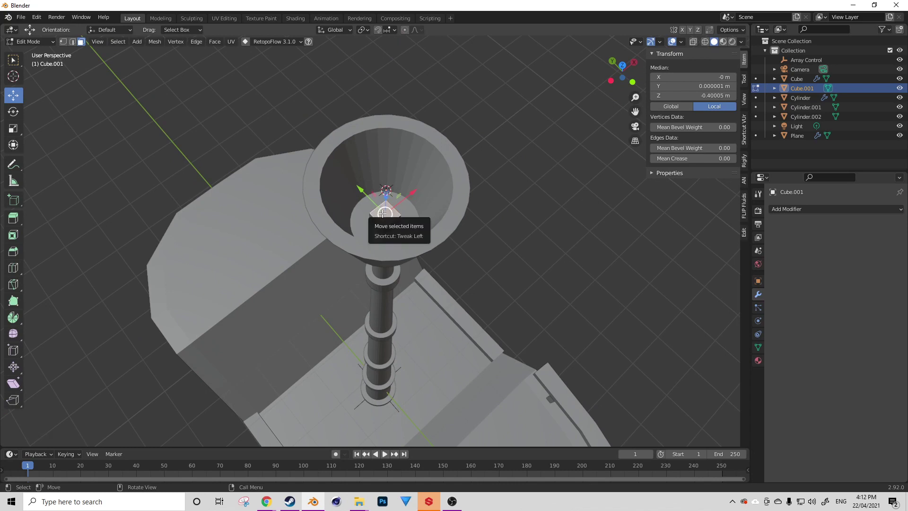
key("KP_1")
key("z")
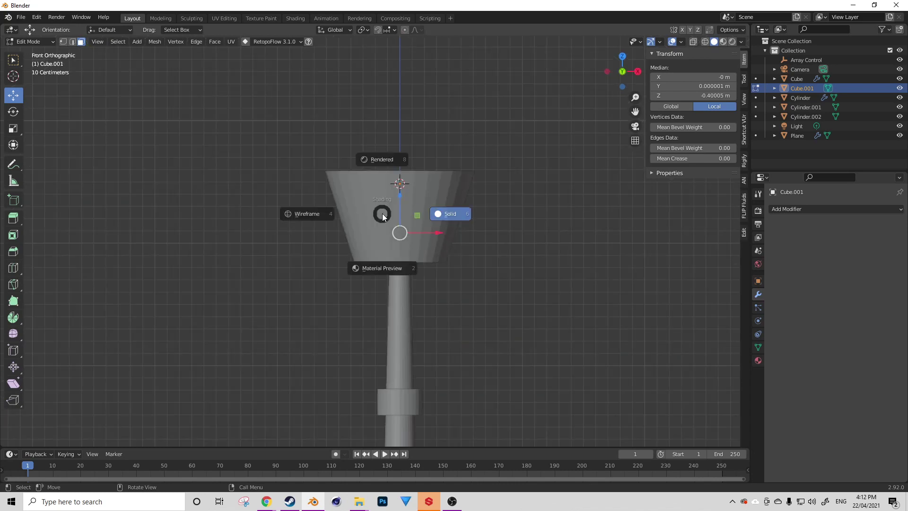
left_click(335, 211)
scroll(375, 240, "up", 3)
key("a")
key("s")
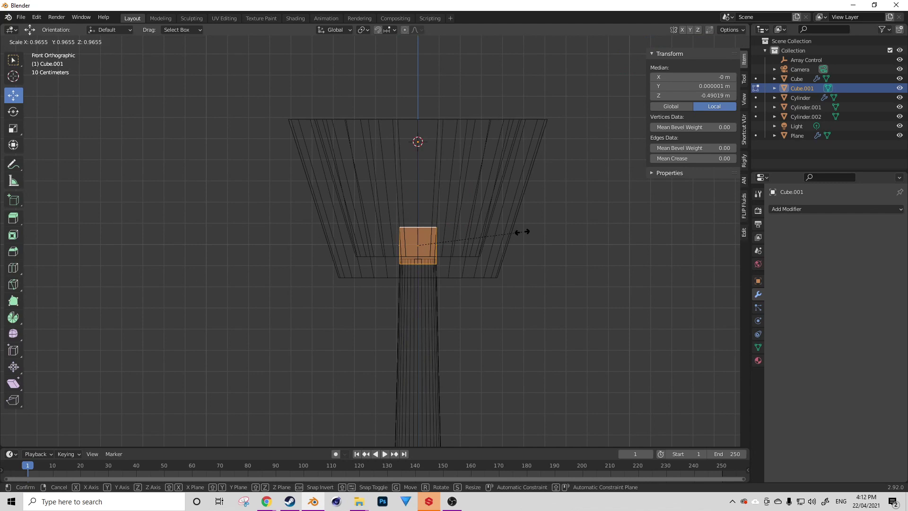
left_click(522, 231)
- Raise the cube's top face along Z to make a pole about 1.58 m tall and scale that face to taper it
left_click(432, 226)
scroll(433, 228, "down", 4)
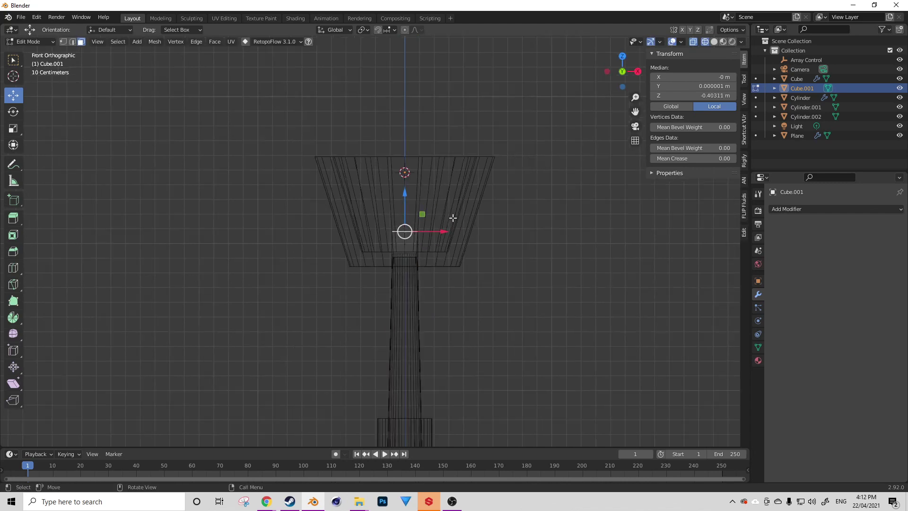
left_click_drag(393, 204, 399, 134)
key("s")
left_click(476, 135)
- Return to Object Mode, restore solid shading and deselect the mast-top pole
middle_click_drag(497, 160, 395, 180)
key("Tab")
key("z")
left_click(506, 187)
key("a")
key("a")
- Add a cylinder at the 3D cursor and rotate its mesh 90° in front view in Edit Mode
mouse_move(484, 212)
middle_mouse_down()
mouse_move(399, 223)
mouse_move(403, 231)
mouse_move(339, 263)
mouse_move(397, 290)
mouse_move(374, 269)
mouse_move(414, 220)
middle_mouse_up()
scroll(403, 231, "down", 6)
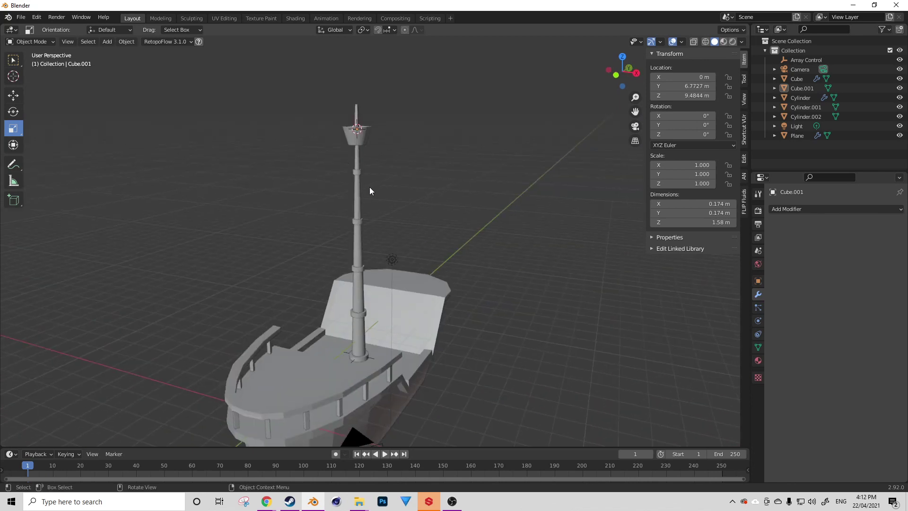
middle_click_drag(370, 186, 327, 196)
scroll(382, 165, "up", 5)
middle_click_drag(379, 143, 380, 186, "shift")
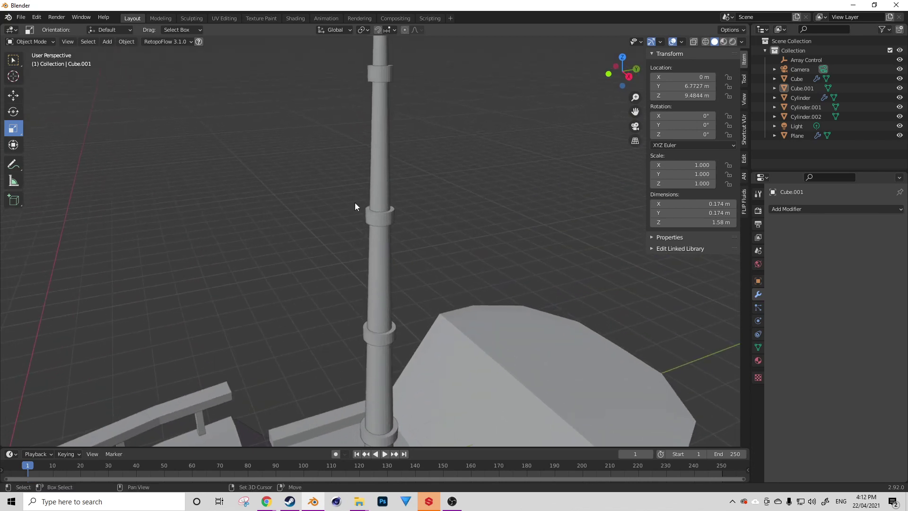
key("shift+a")
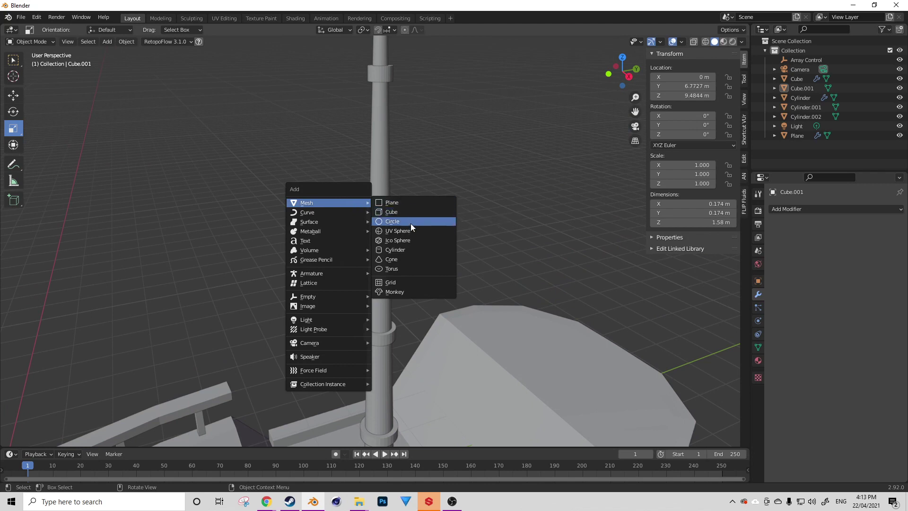
left_click(402, 249)
scroll(401, 249, "down", 7)
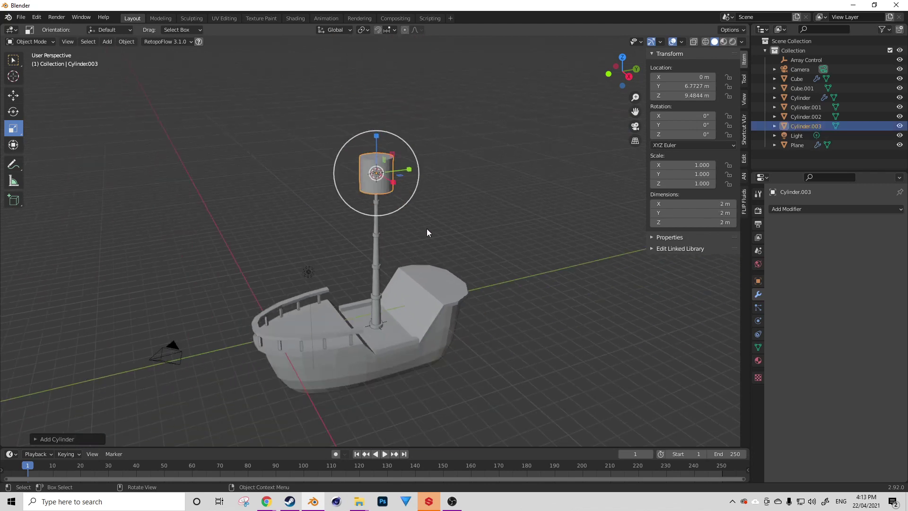
key("KP_1")
key("Tab")
type("r90")
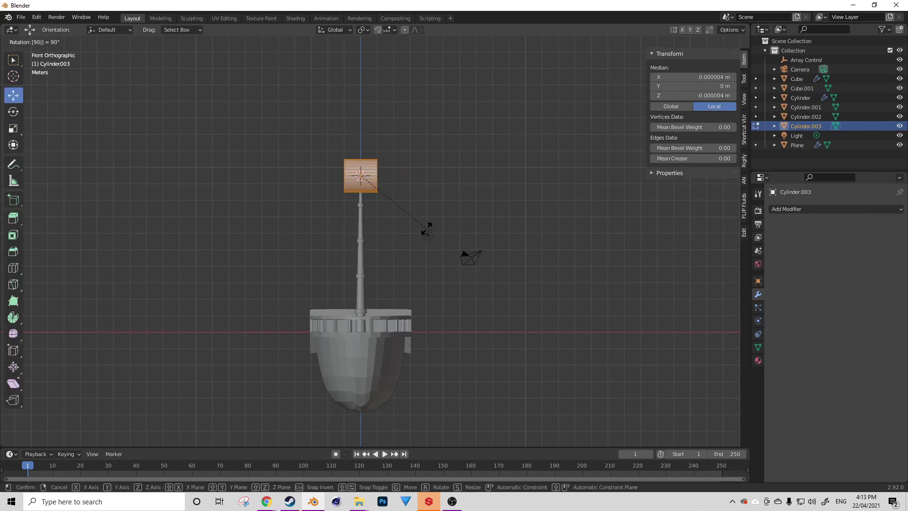
key("Return")
- Shrink the rotated cylinder and lower it along Z to the mast's uppermost ring, at about -1.8 m local
scroll(426, 229, "up", 4)
key("s")
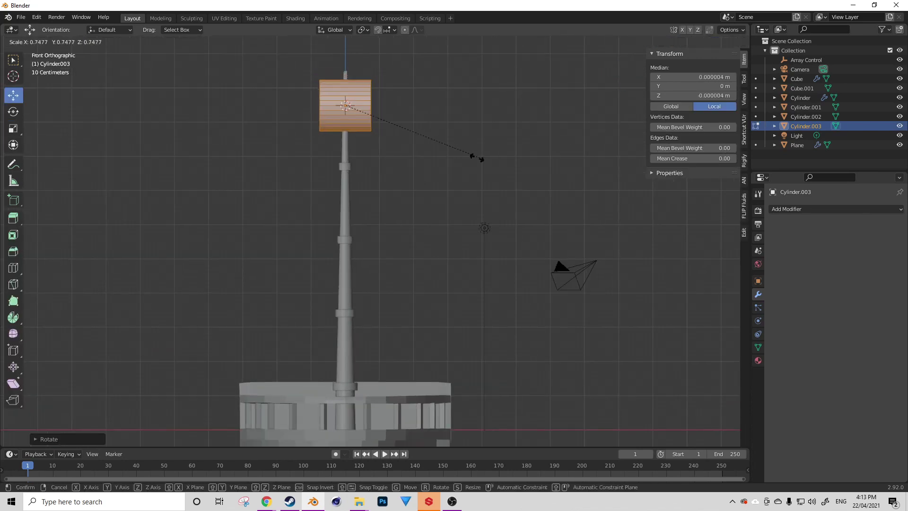
left_click(378, 122)
key("g")
key("z")
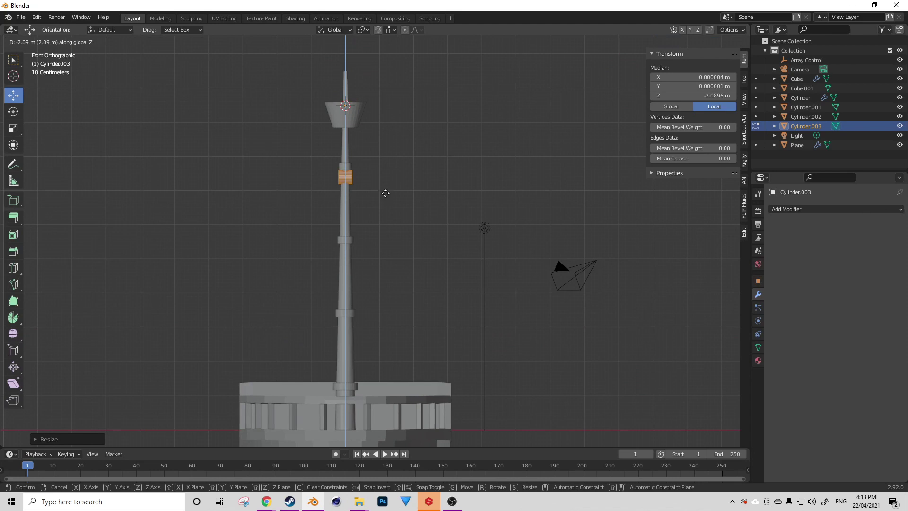
left_click(384, 183)
- Stretch the thin cylinder along X into a long horizontal yard crossing the mast
key("s")
key("y")
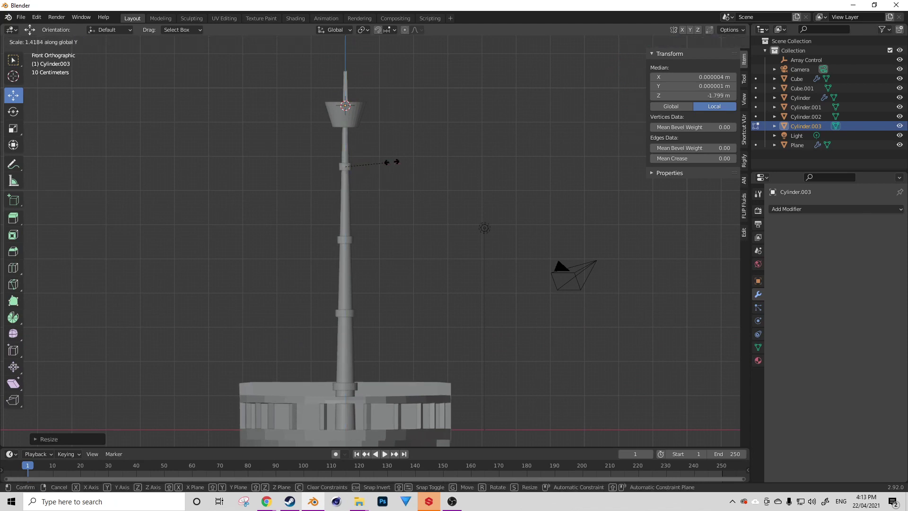
key("x")
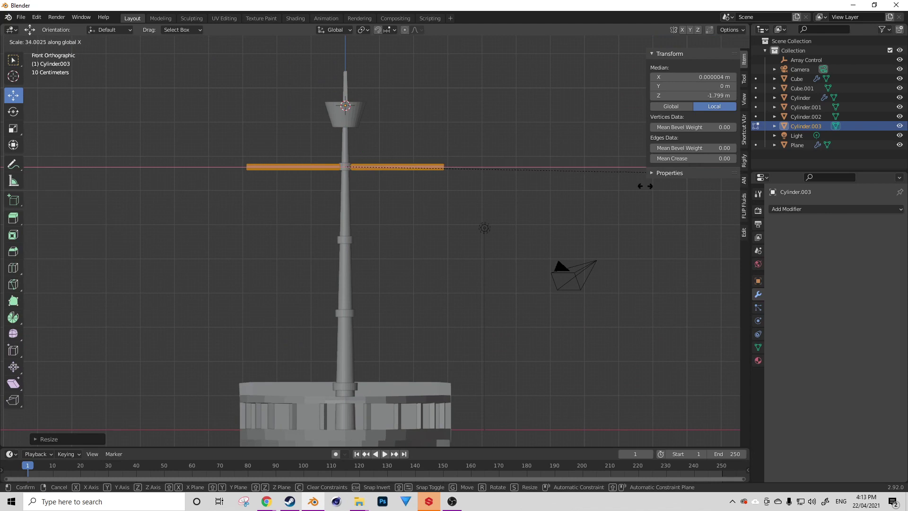
left_click(676, 186)
key("alt+Tab")
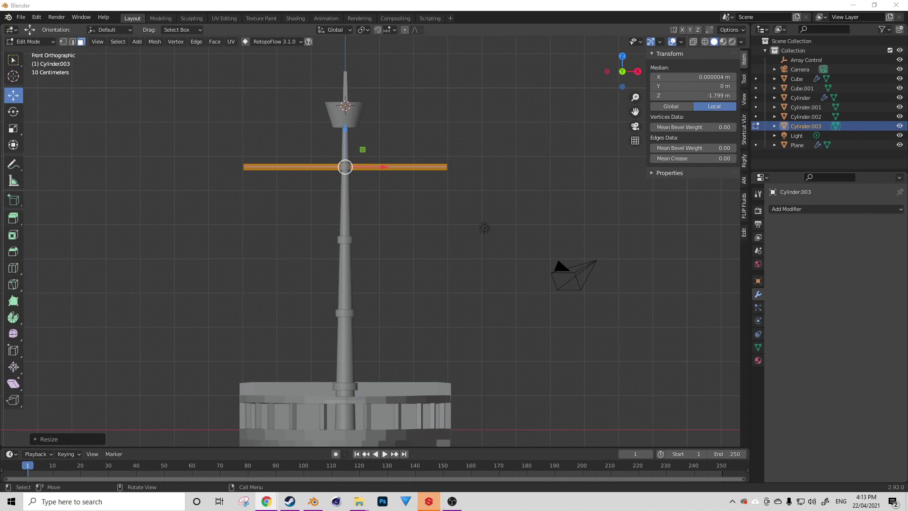
- Resize the yard to about 8.12 m long and 0.17 m thick, and return to Object Mode
scroll(319, 227, "down", 2)
middle_click_drag(318, 227, 144, 261)
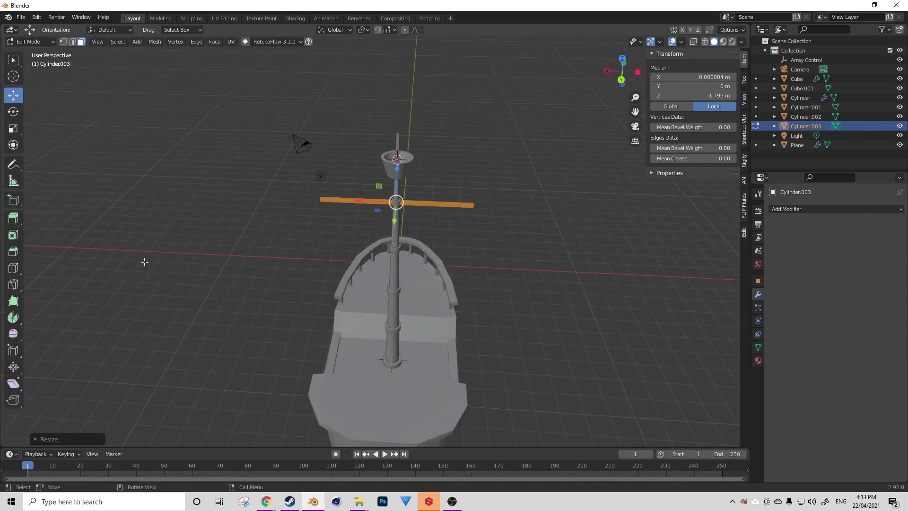
scroll(144, 262, "up", 3)
key("s")
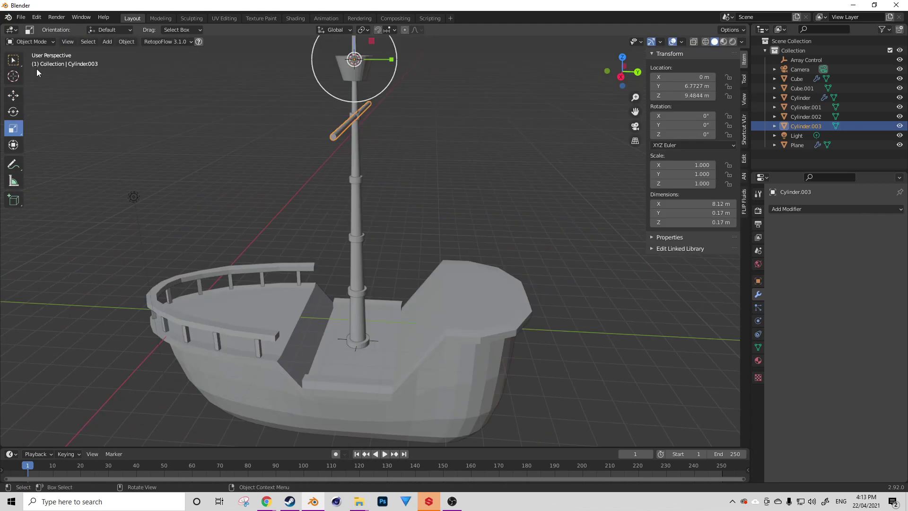
- Set the yard's origin to its geometry and move it along Y to about 6.5 m, against the mast
left_click(13, 95)
right_click(342, 123)
mouse_move(312, 125)
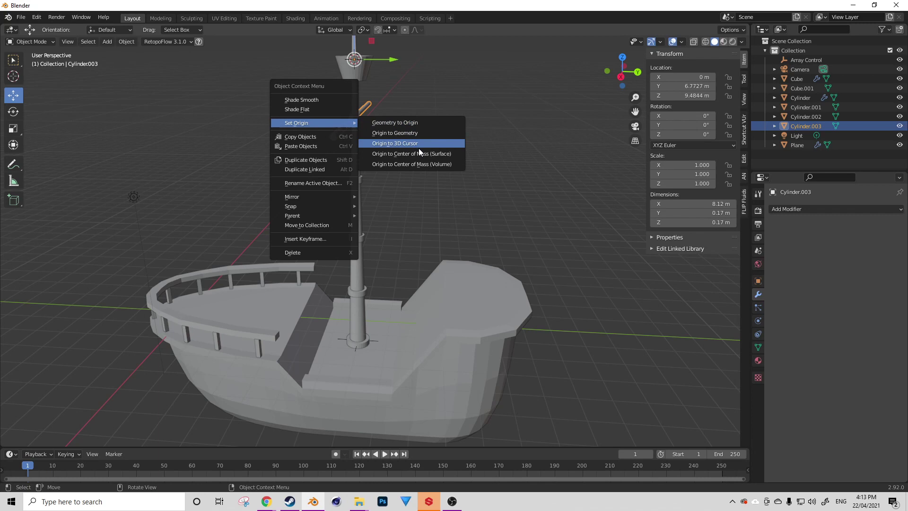
left_click(417, 134)
left_click_drag(391, 117, 378, 117)
left_click(379, 174)
- Add a plane at the 3D cursor and rotate its mesh 90° about the Y axis in Edit Mode
middle_click_drag(339, 184, 408, 256)
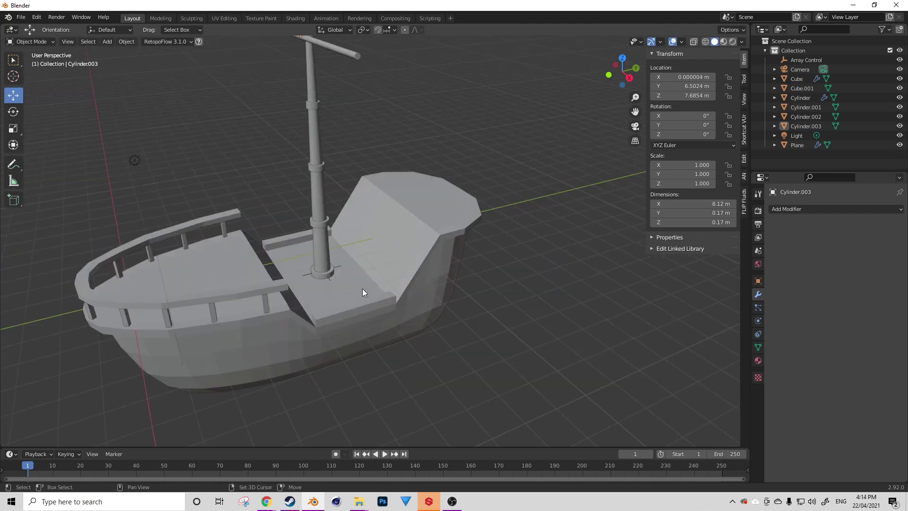
key("shift+a")
mouse_move(362, 289)
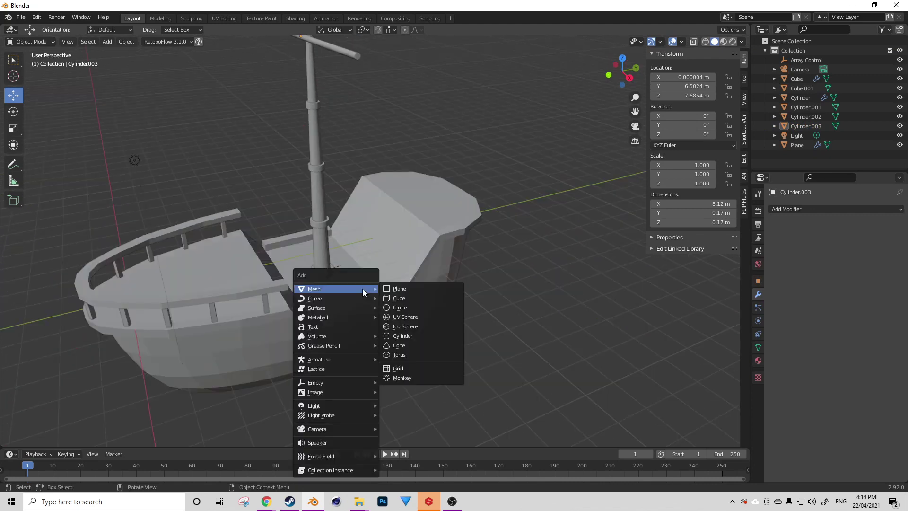
left_click(405, 288)
scroll(401, 270, "down", 3)
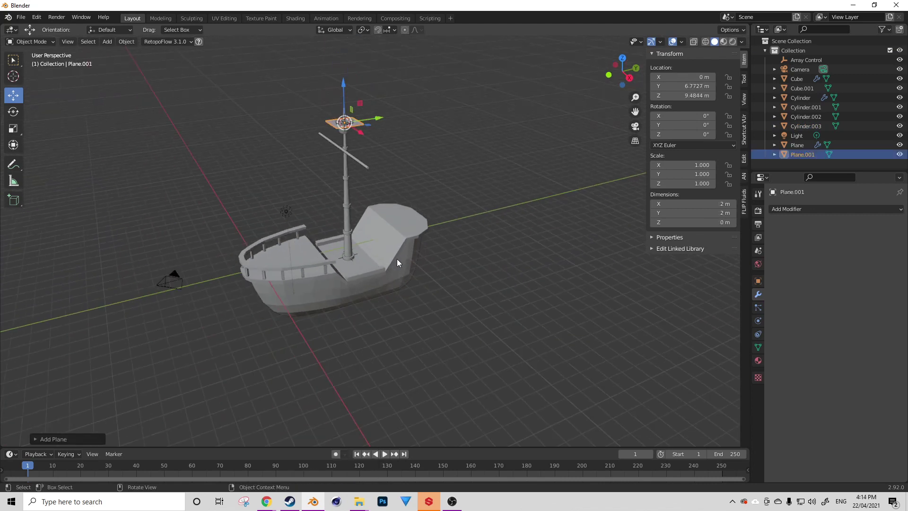
key("KP_1")
key("KP_3")
key("Tab")
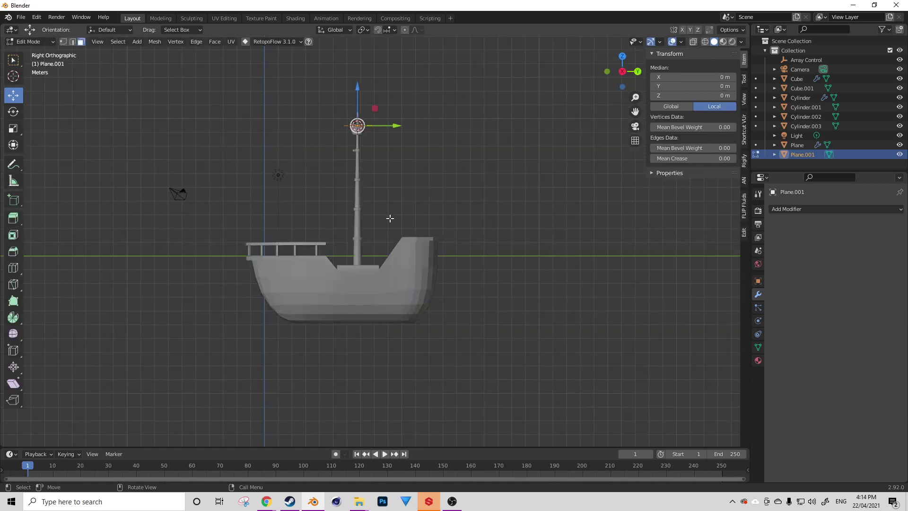
key("r")
key("x")
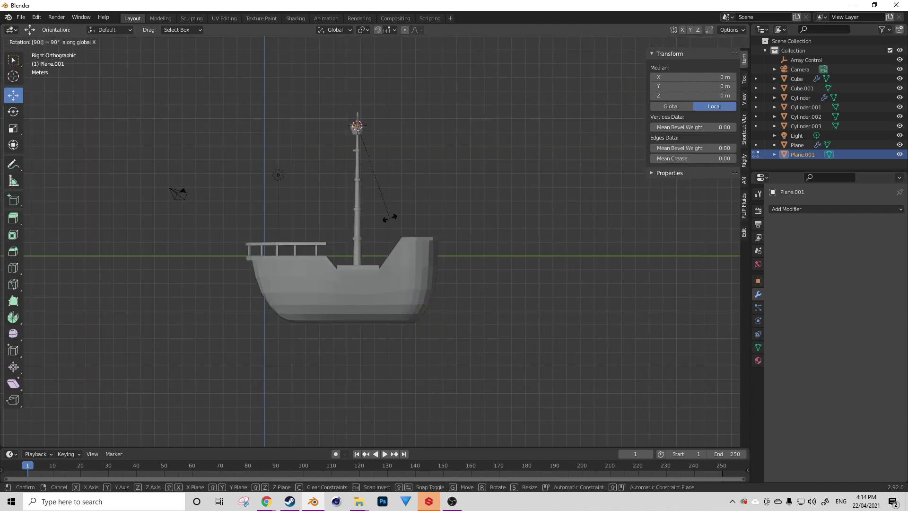
key("y")
left_click(390, 218)
- Scale the plane down and move it beside the hull, to about X 3.41 m and Z -8.71 m local
key("s")
left_click(417, 142)
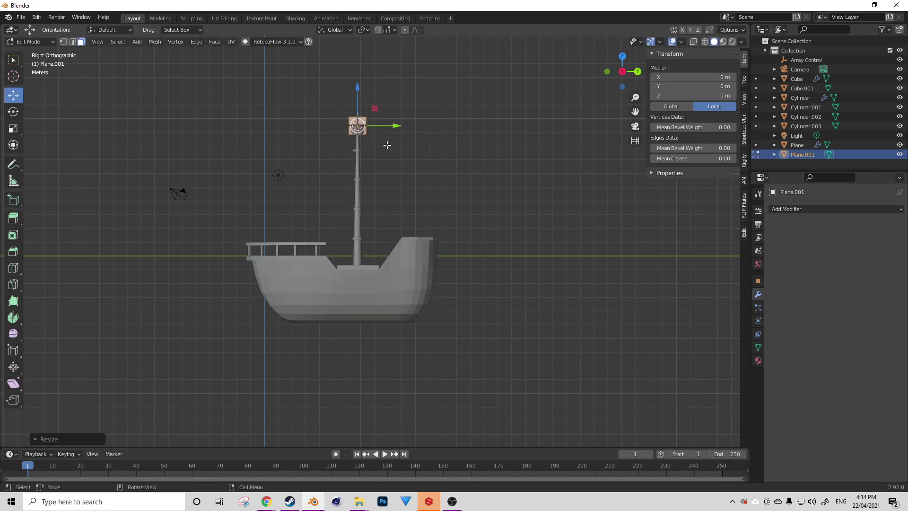
key("KP_1")
key("g")
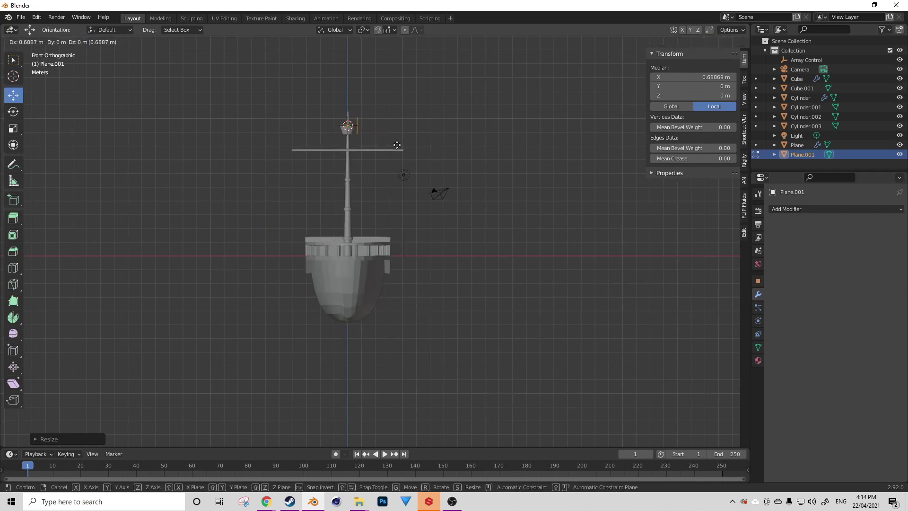
left_click(431, 264)
- Add a Mirror modifier on the X axis to the plane
left_click(783, 210)
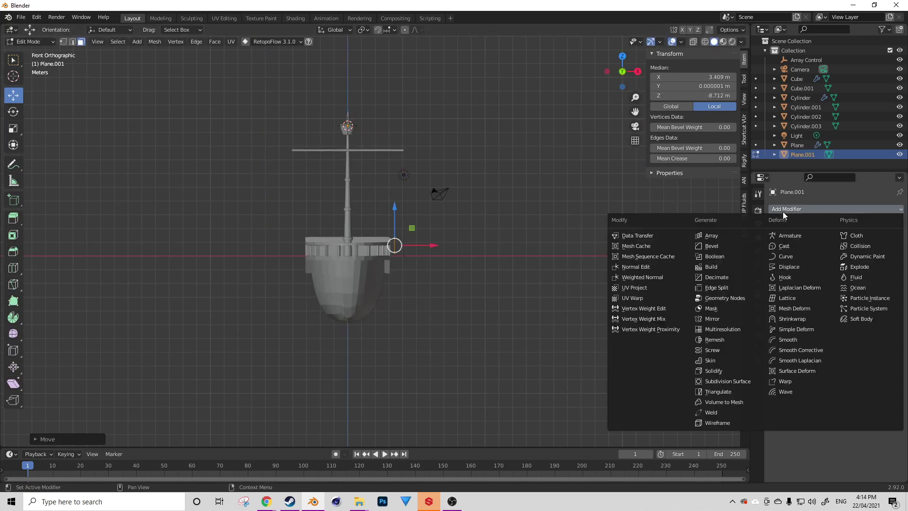
left_click(713, 319)
middle_click_drag(634, 290, 445, 283)
scroll(445, 283, "up", 3)
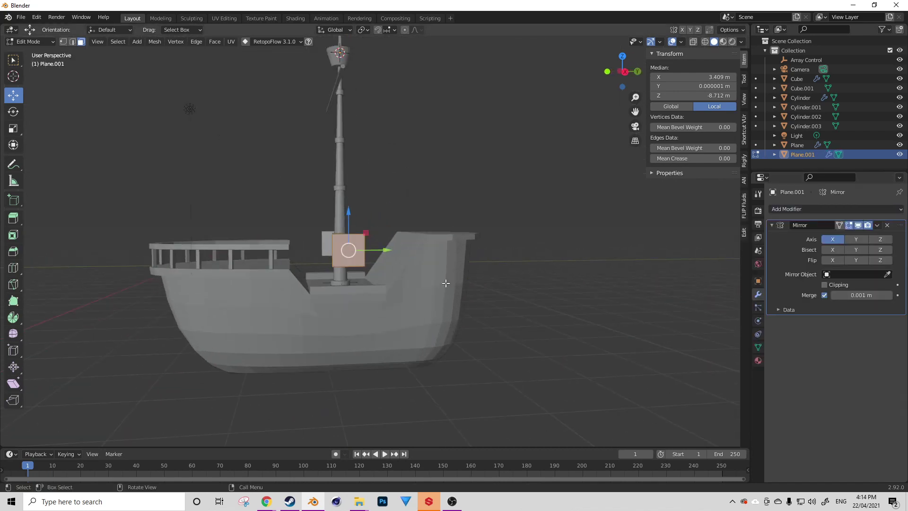
- Move the plane to the hull's lower mid-deck edge beside the mast, at about Y 0.31 m and Z -9.57 m local
scroll(325, 264, "up", 3)
left_click_drag(363, 260, 372, 259)
key("KP_3")
left_click_drag(331, 216, 332, 251)
left_click_drag(370, 289, 374, 289)
scroll(336, 289, "up", 2)
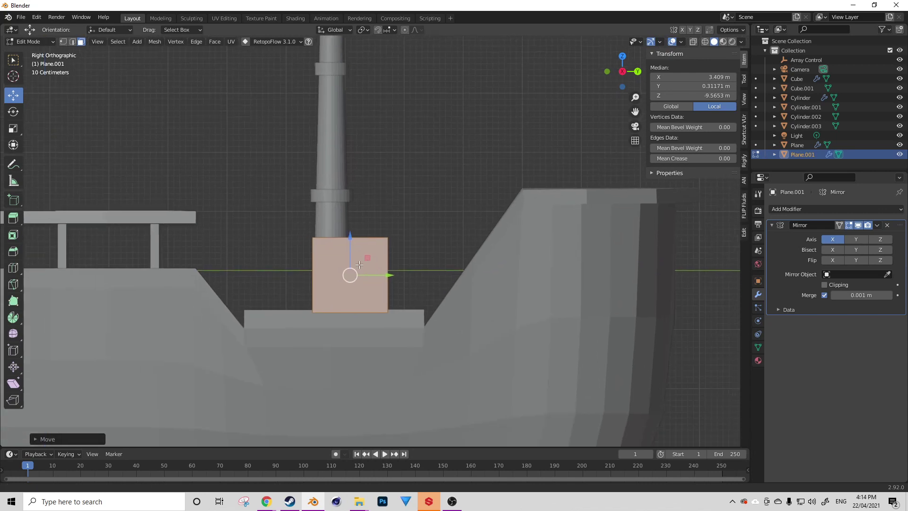
- Add a Subdivision Surface modifier to the plane, set to Simple with render level 1
left_click(841, 209)
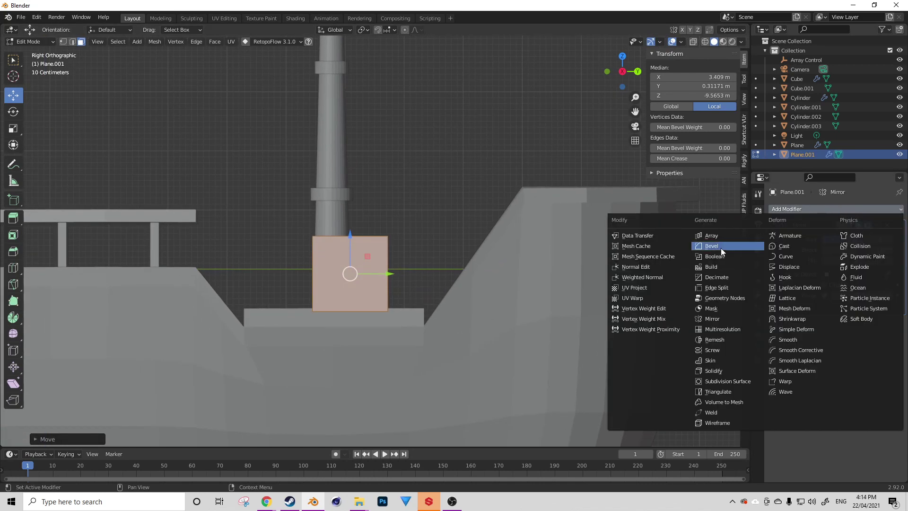
left_click(722, 381)
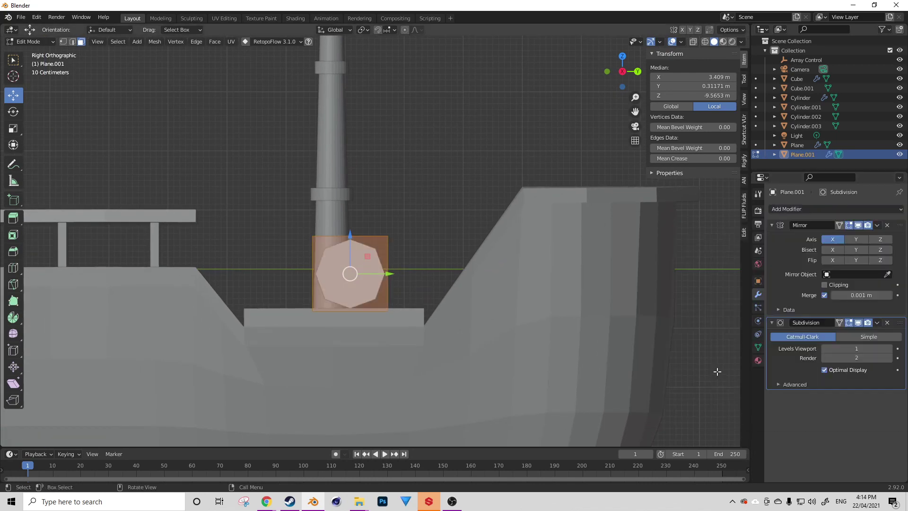
left_click(871, 337)
left_click(825, 361)
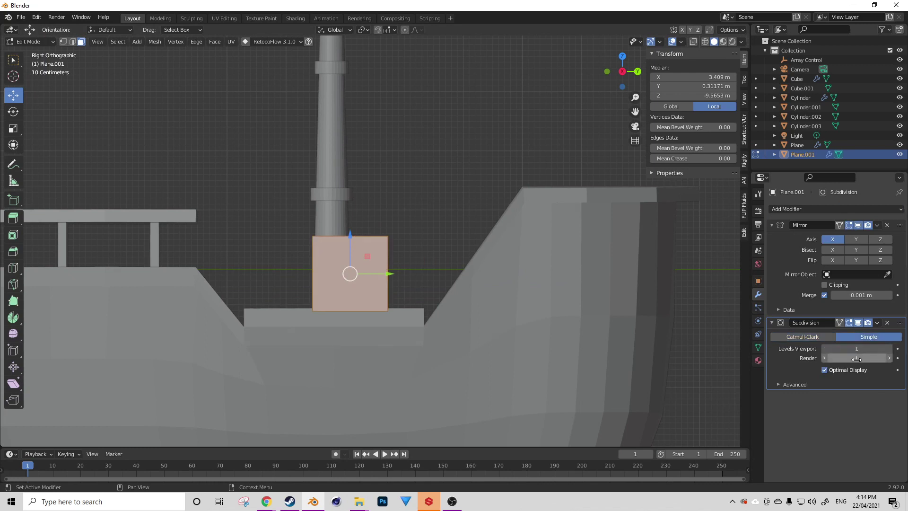
- Add a Wireframe modifier to the plane after the subdivision
left_click(820, 209)
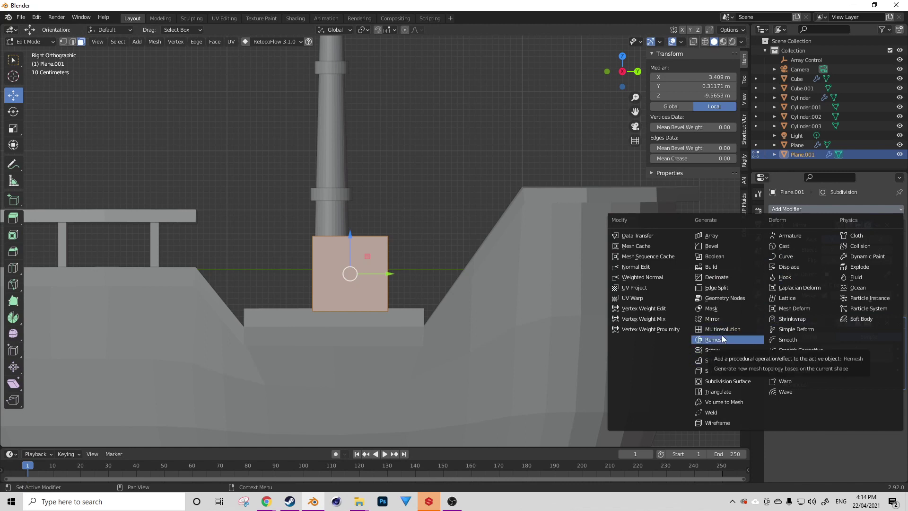
left_click(718, 421)
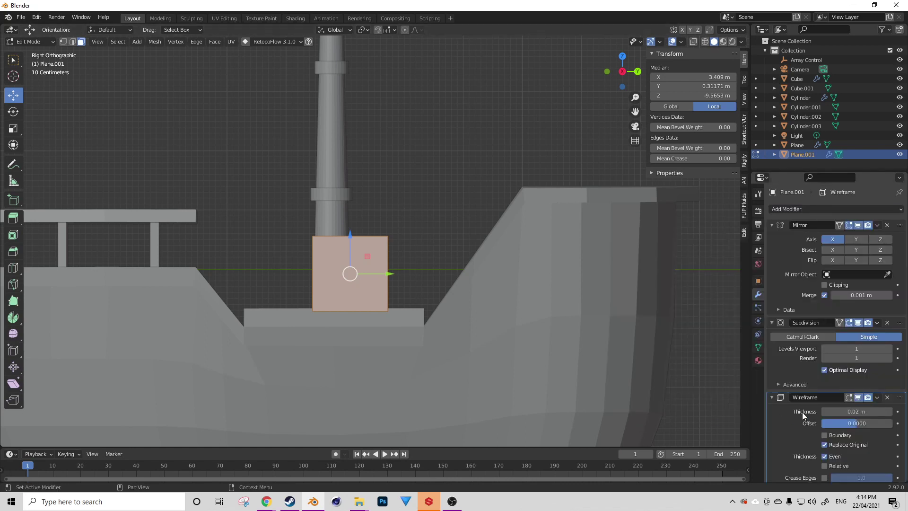
- Leave mesh editing and set the Wireframe modifier's thickness on the plane to 0.06 m
scroll(802, 412, "down", 2)
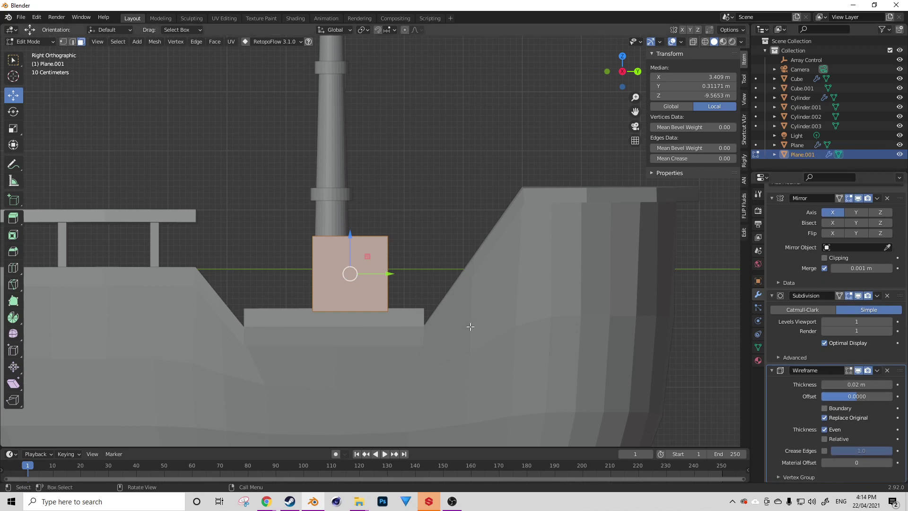
key("Tab")
key("a")
key("a")
middle_click_drag(393, 297, 508, 311)
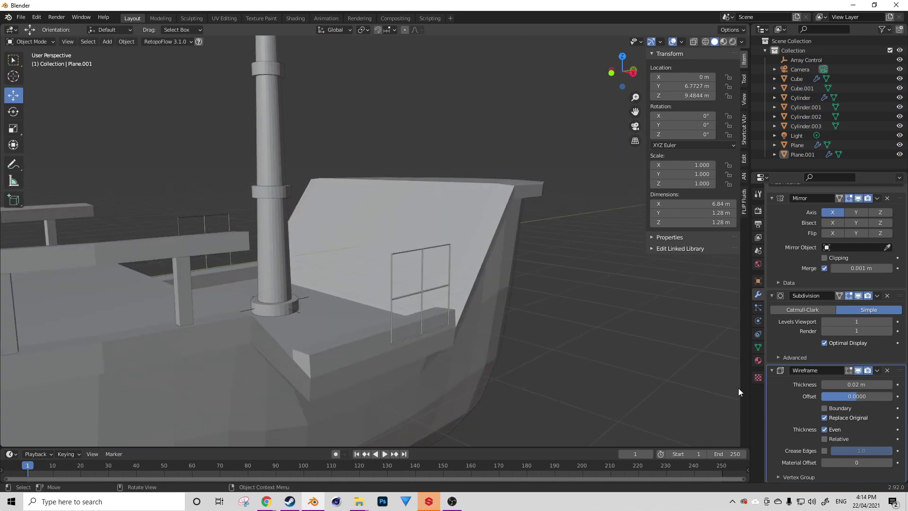
left_click_drag(855, 384, 876, 384)
middle_click_drag(466, 292, 417, 288)
scroll(446, 277, "up", 5)
scroll(379, 297, "down", 5)
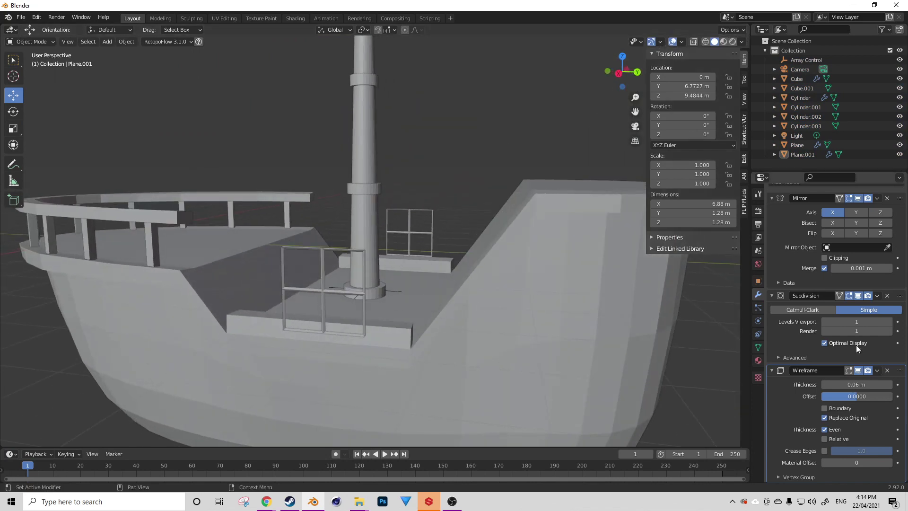
- Collapse the Mirror and Subdivision modifier settings and add an Array modifier after the Wireframe
scroll(786, 237, "up", 2)
left_click(773, 226)
left_click(775, 240)
left_click(773, 239)
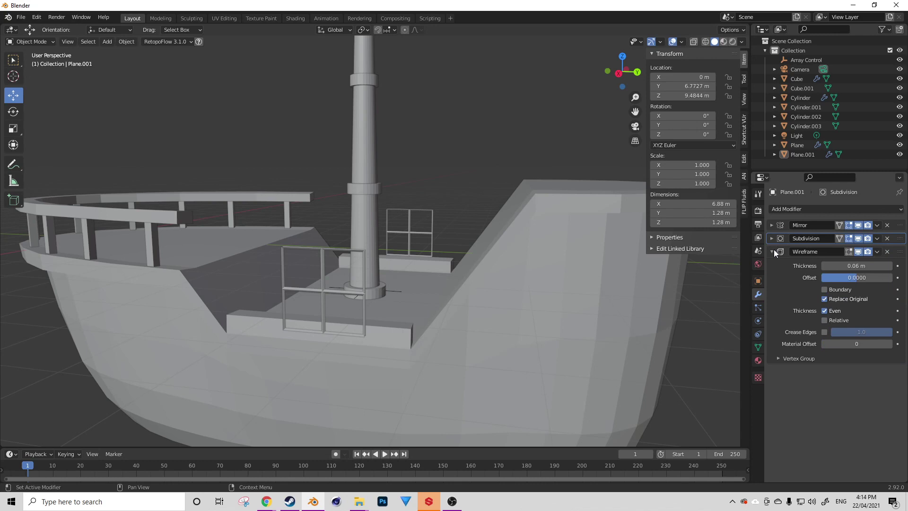
left_click(791, 209)
left_click(719, 235)
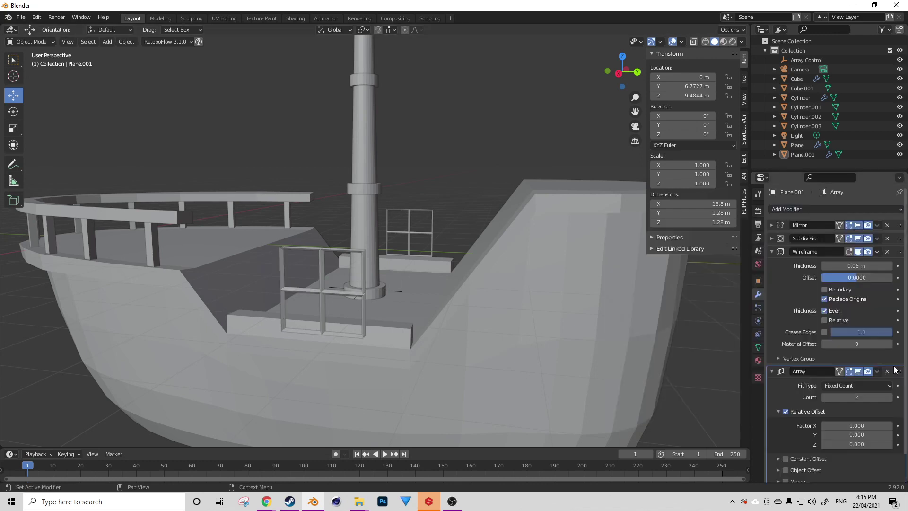
- Set the array's relative offset factors to 1 on Z and 0 on X so the net stacks upward
scroll(832, 331, "down", 1)
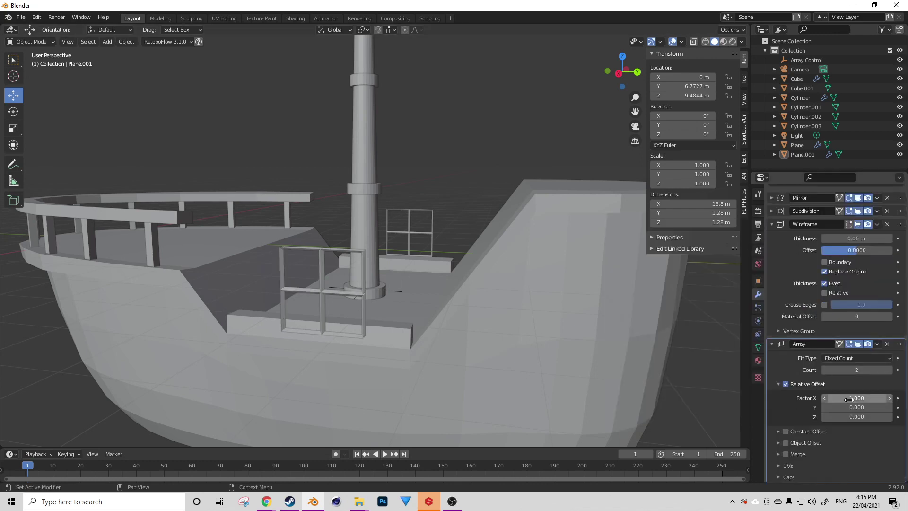
left_click(853, 416)
type("1")
key("Return")
left_click(860, 398)
type("0")
key("Return")
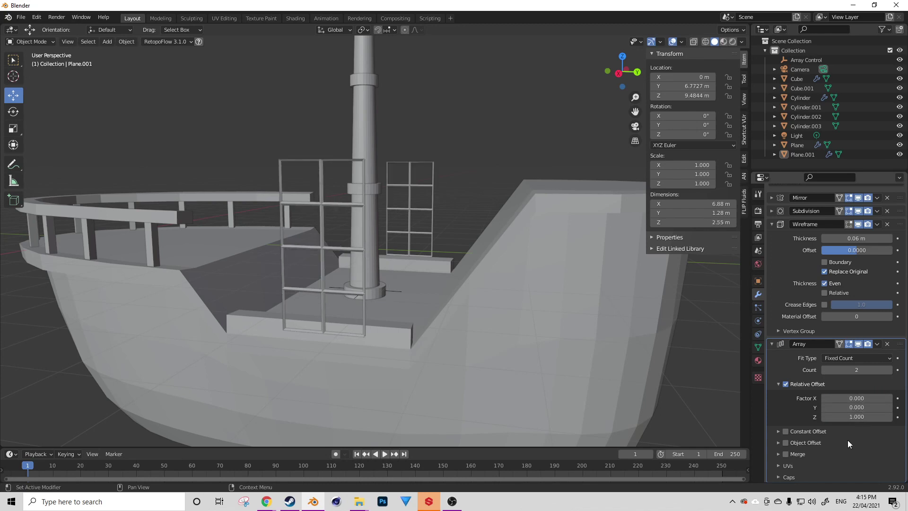
- Enable the Boundary option in the net's Wireframe modifier
scroll(448, 325, "down", 2)
middle_click_drag(447, 326, 451, 285)
scroll(365, 306, "up", 4)
scroll(450, 282, "up", 2)
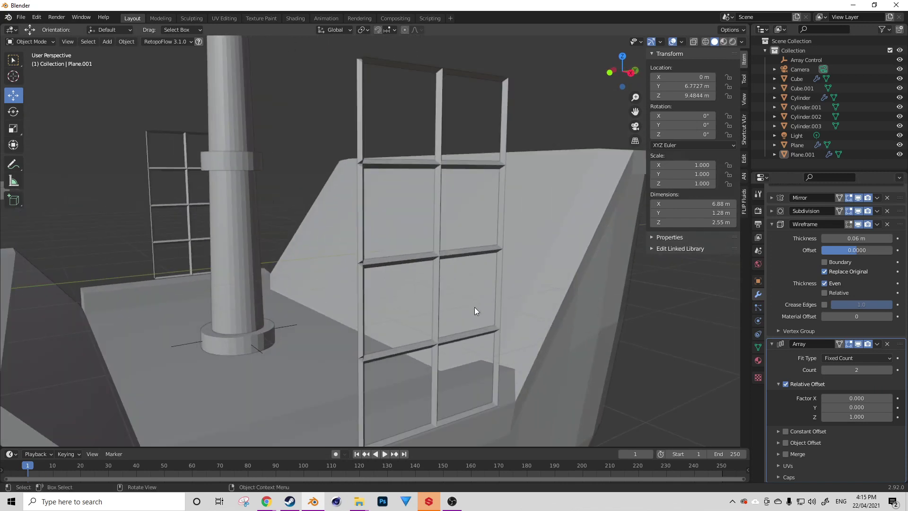
scroll(475, 309, "down", 1)
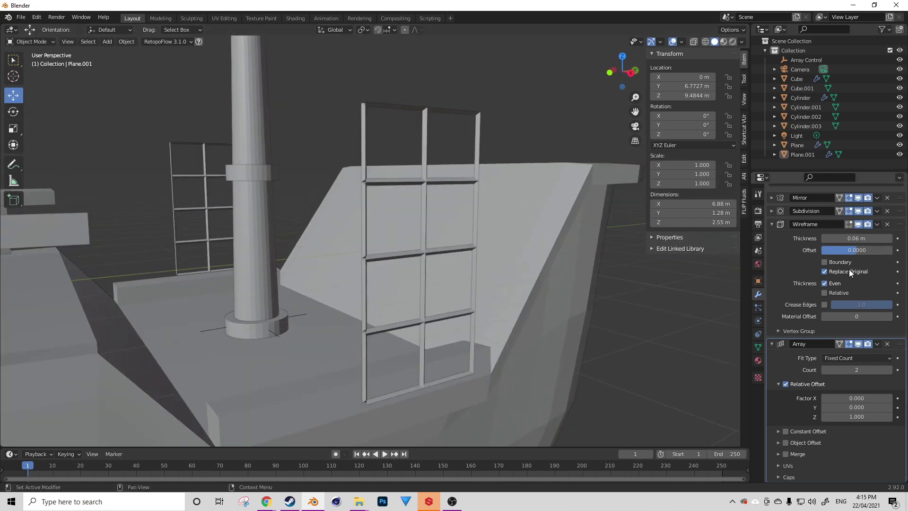
left_click(825, 262)
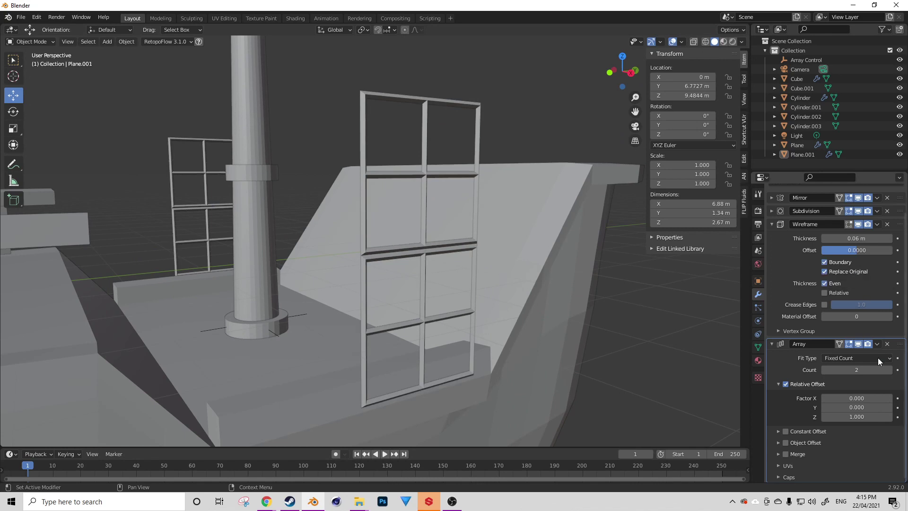
- Set the array's relative Z offset factor to 0.955
left_click_drag(870, 418, 866, 420)
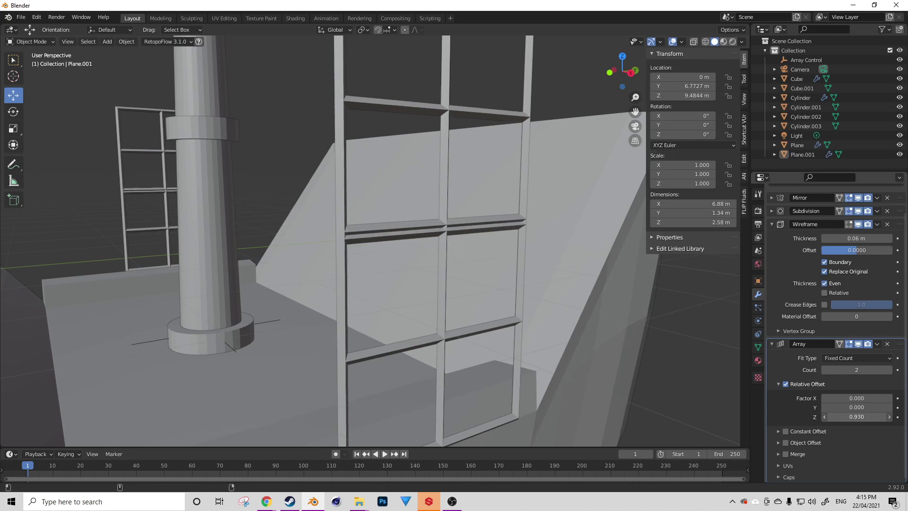
left_click(867, 420)
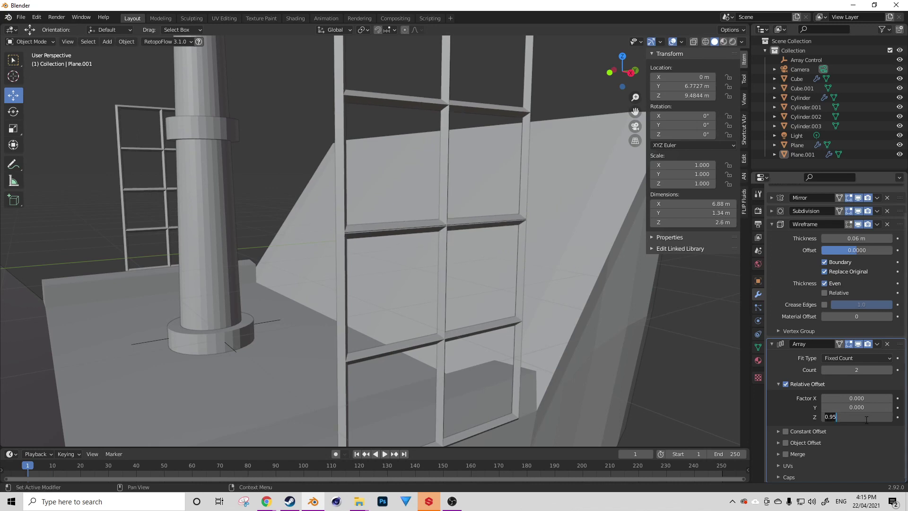
type("5")
key("Return")
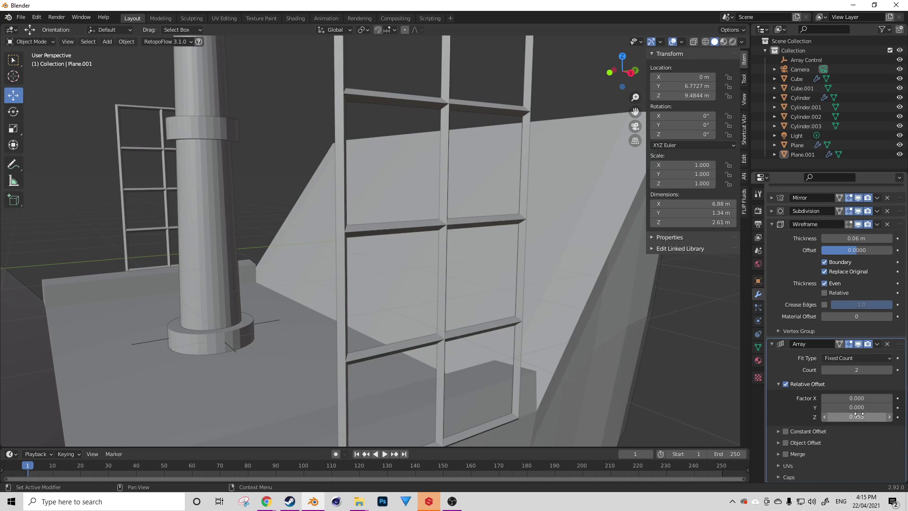
- Enable Merge in the net's Array modifier
left_click(787, 454)
left_click(778, 455)
scroll(856, 451, "down", 2)
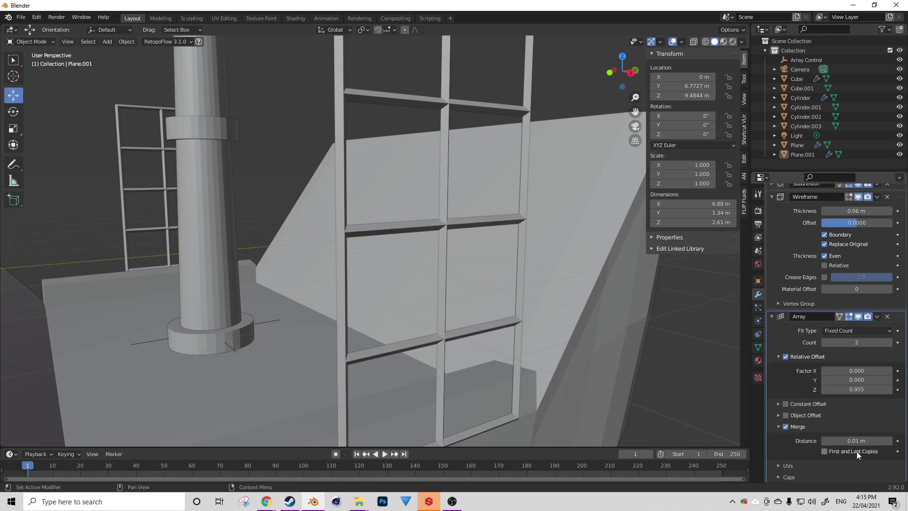
left_click(781, 428)
scroll(542, 315, "down", 3)
- Select the rigging net, apply Shade Smooth to it and deselect everything
middle_click_drag(441, 224, 399, 216)
scroll(402, 235, "down", 3)
left_click(374, 207)
right_click(374, 207)
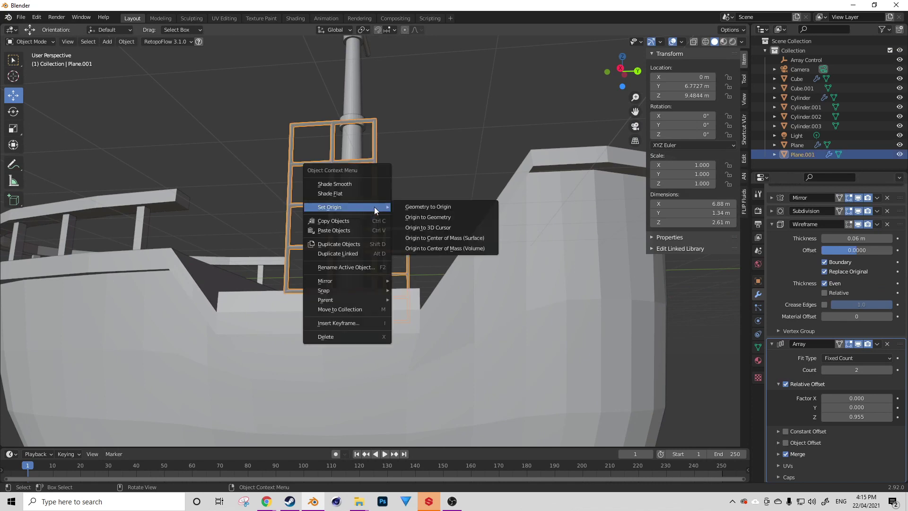
left_click(362, 183)
scroll(381, 220, "up", 3)
key("a")
key("a")
middle_click_drag(381, 220, 381, 242)
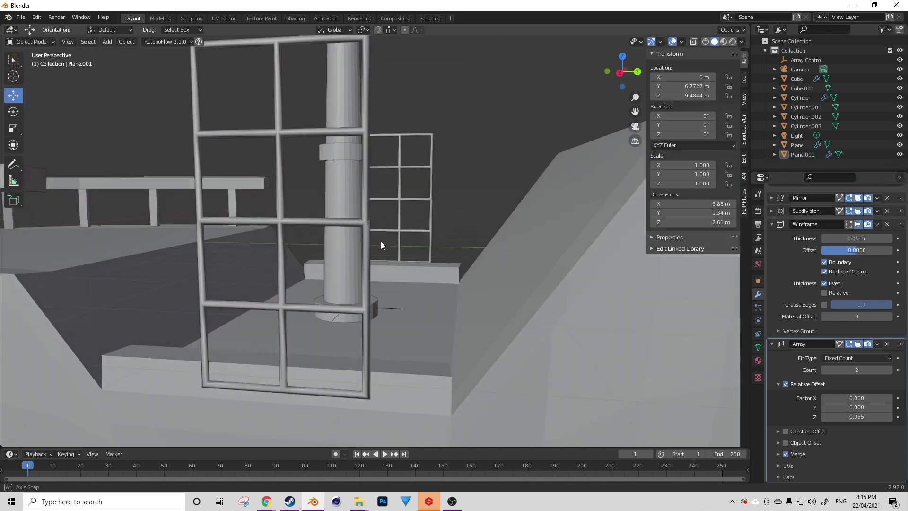
scroll(377, 236, "up", 5)
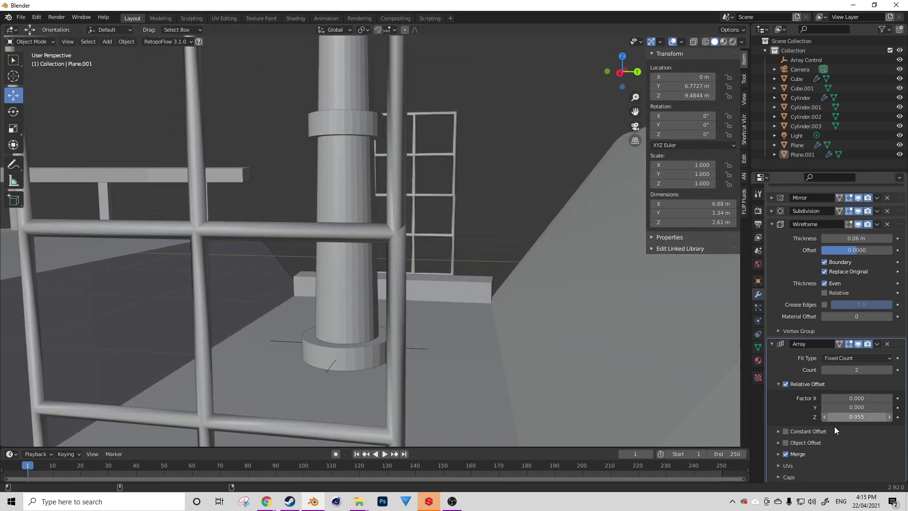
- Set the array's merge distance to 0.04 m and its relative Z offset factor to 0.975
left_click(798, 454)
scroll(837, 449, "down", 2)
mouse_move(858, 441)
left_mouse_down()
mouse_move(889, 441)
mouse_move(854, 441)
mouse_move(866, 440)
left_mouse_up()
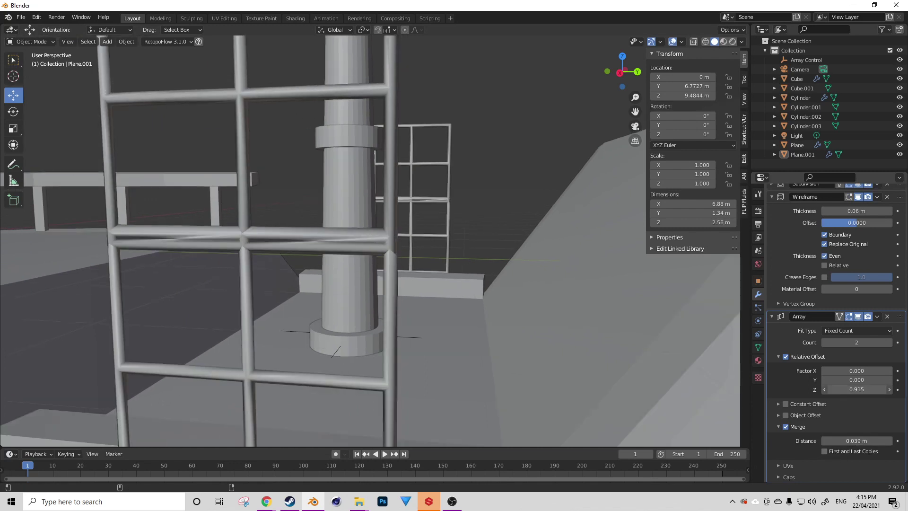
mouse_move(857, 390)
left_mouse_down()
mouse_move(881, 389)
mouse_move(863, 390)
left_mouse_up()
scroll(510, 287, "down", 4)
middle_click_drag(453, 285, 423, 288)
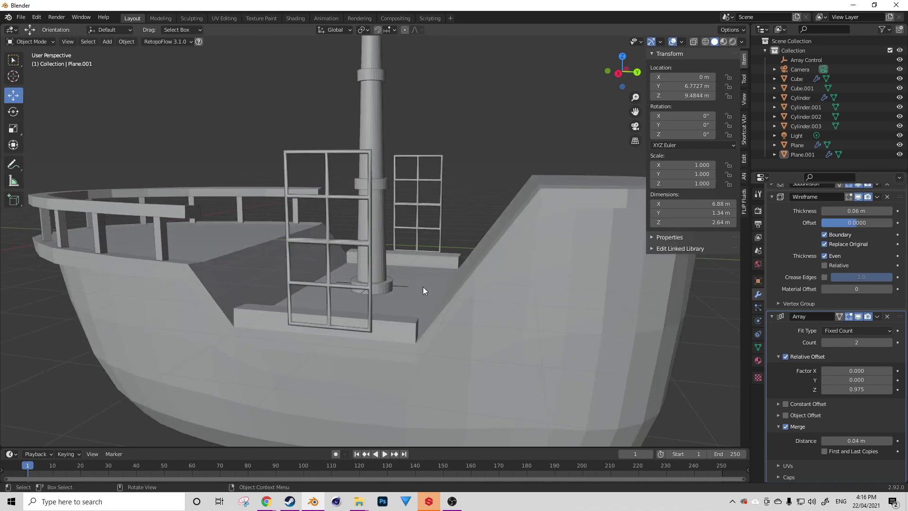
- Raise the array count to 7 so the rigging nets extend up to the yard
scroll(423, 288, "up", 2)
left_click(890, 346)
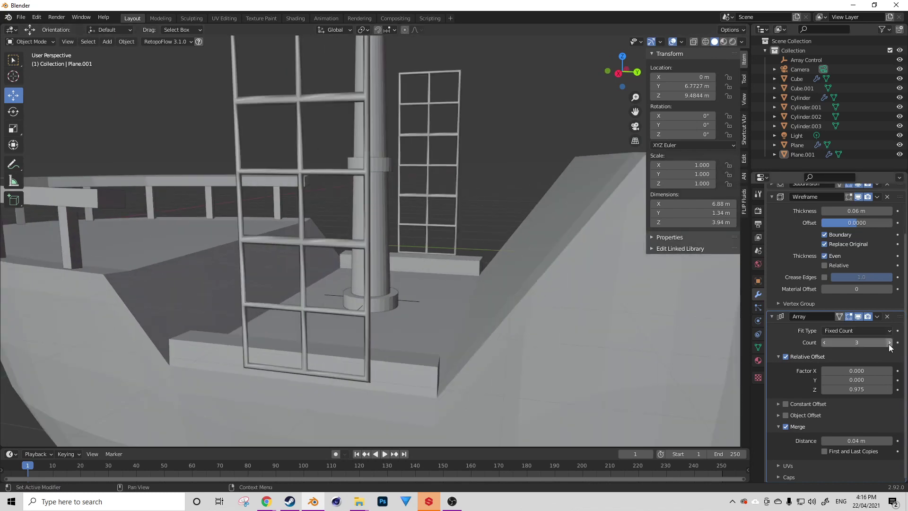
left_click(890, 346)
scroll(499, 259, "down", 4)
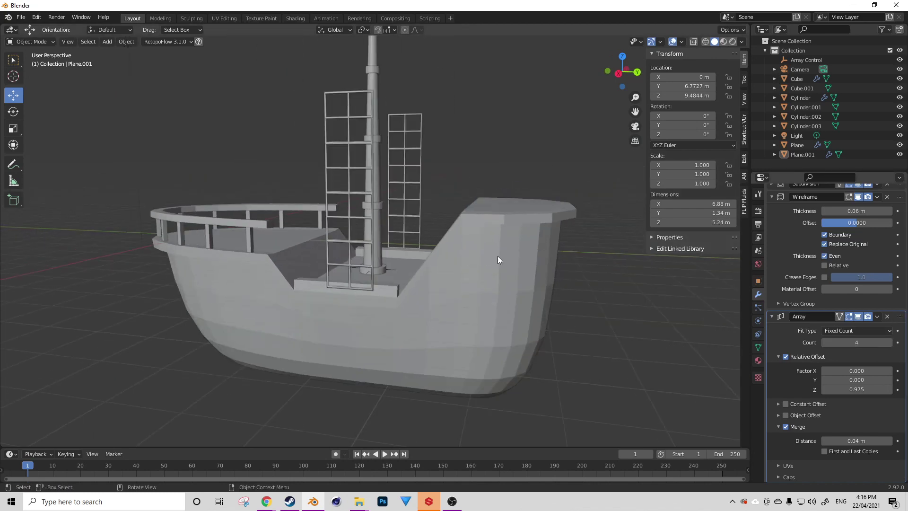
left_click(891, 344)
left_click(891, 345)
left_click(891, 344)
scroll(405, 197, "down", 4)
middle_click_drag(405, 197, 339, 209)
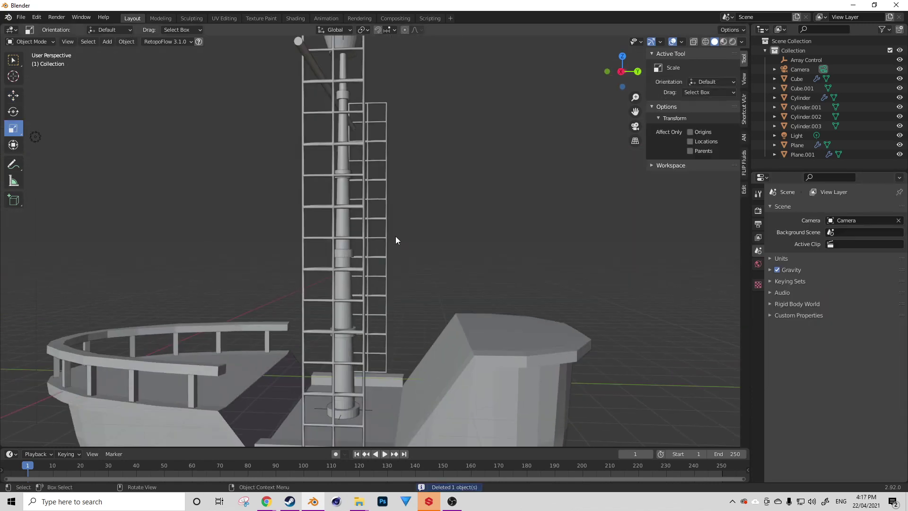
- Add a lattice and move it in front view onto the net at positive X, at about X 3.41 m and Z 4.24 m
scroll(396, 240, "down", 6)
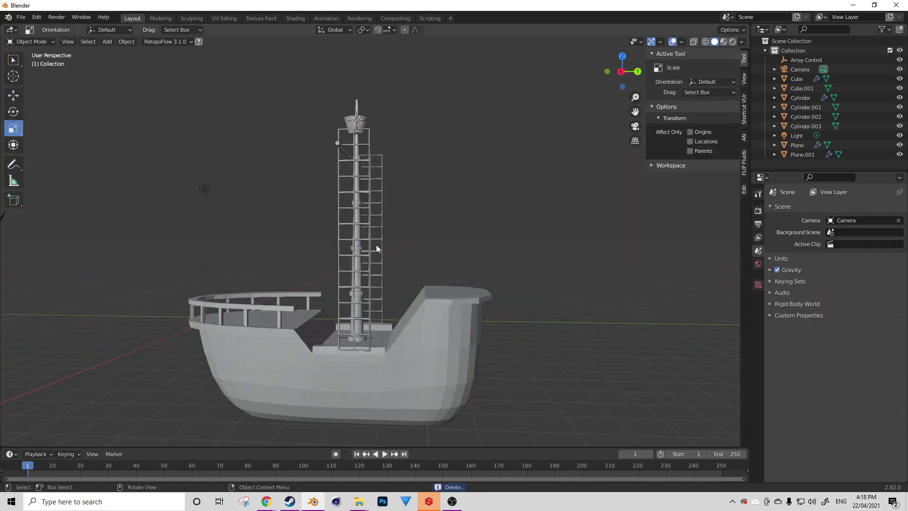
key("shift+a")
mouse_move(376, 247)
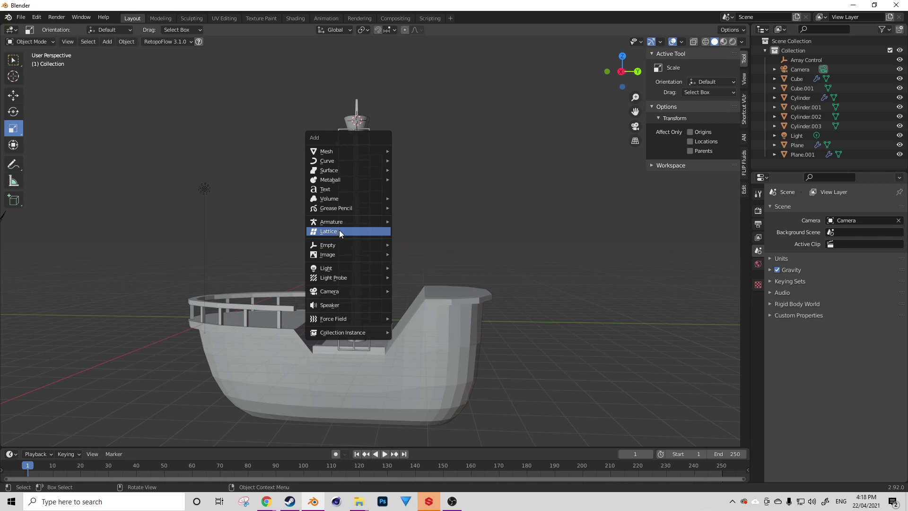
left_click(339, 231)
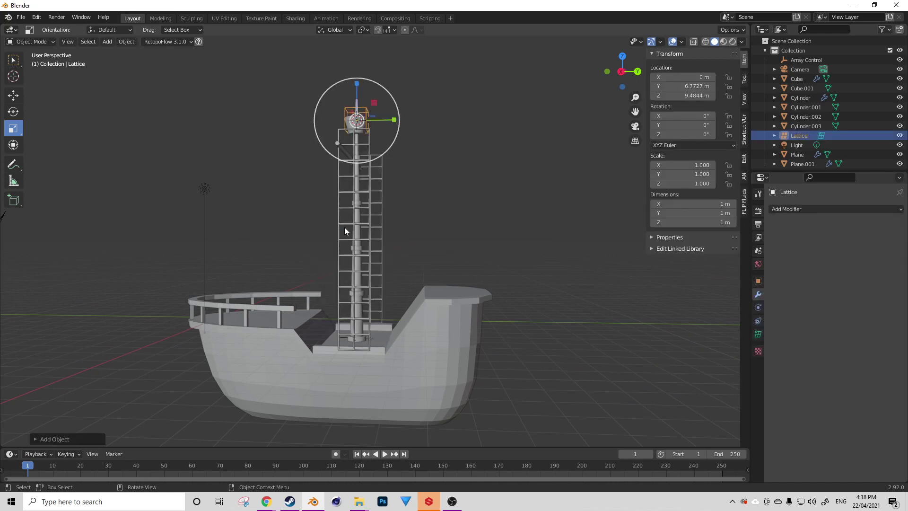
key("KP_1")
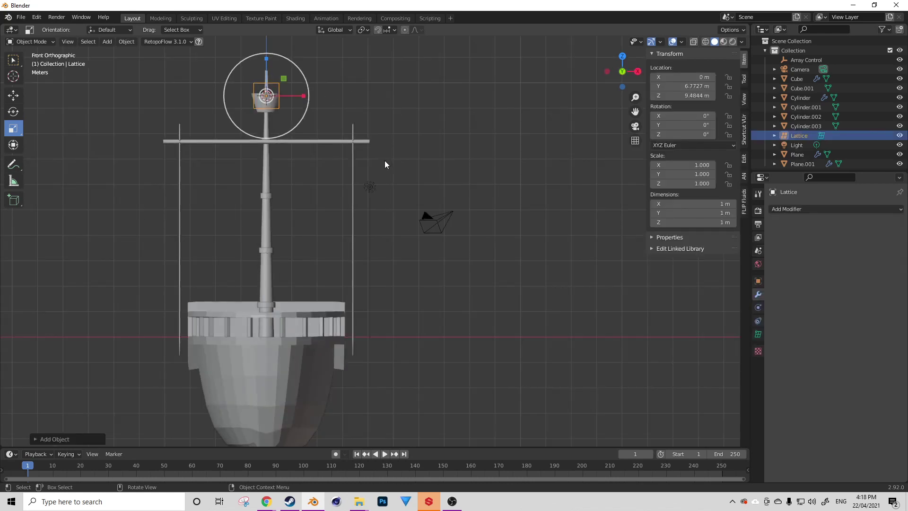
key("g")
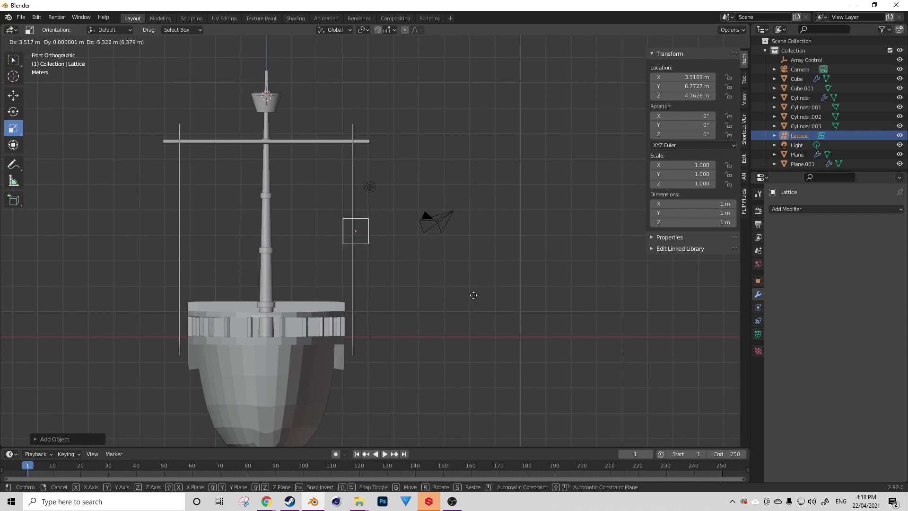
left_click(471, 294)
- Stretch the lattice along Z to about 9.39 m to cover the net's height
left_click_drag(356, 192, 359, 294)
middle_click_drag(408, 276, 303, 287)
scroll(341, 249, "up", 3)
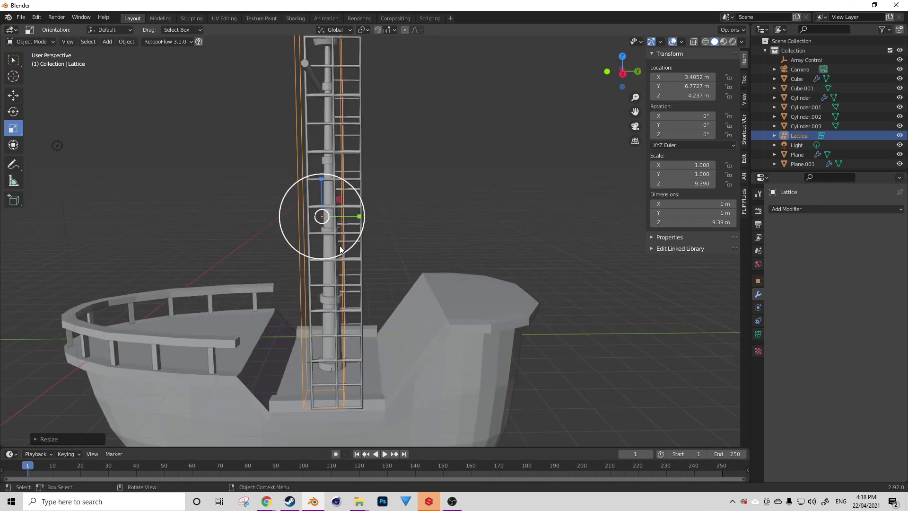
- Move the lattice to about Y 7.07 m and scale it along Y to about 1.51 m around the net's width
left_click(13, 95)
left_click_drag(360, 216, 392, 217)
left_click(13, 128)
scroll(386, 227, "down", 4)
middle_click_drag(369, 245, 453, 268)
scroll(453, 268, "up", 4)
- Lower the lattice to about Z 3.90 m so it encloses the whole net
left_click(14, 95)
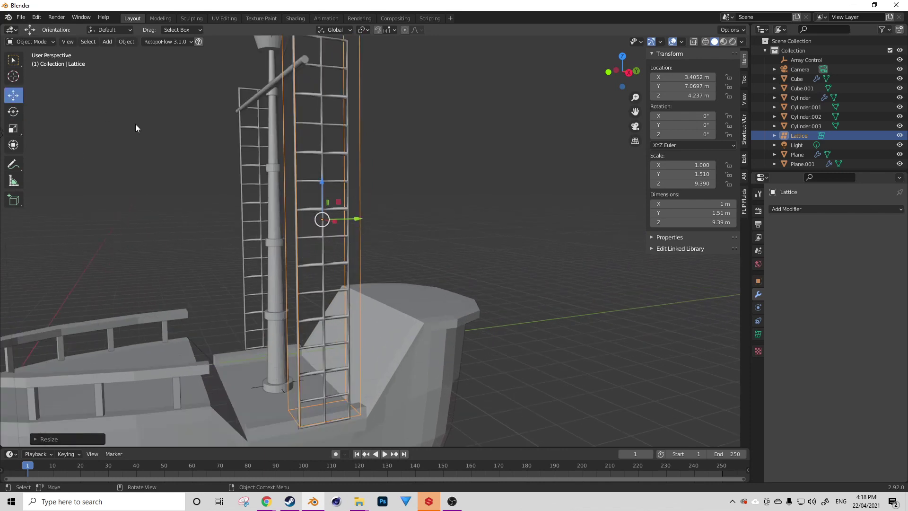
left_click_drag(323, 182, 324, 197)
scroll(353, 203, "down", 3)
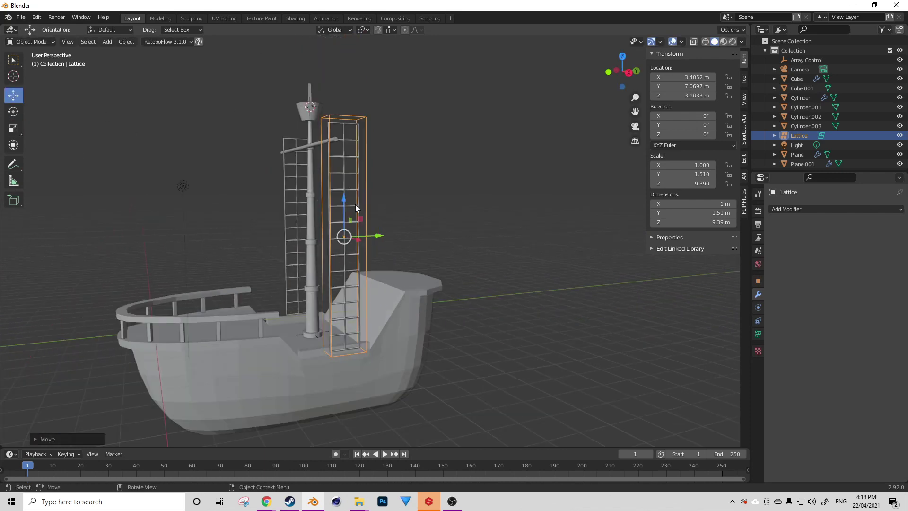
middle_click_drag(356, 205, 277, 191)
scroll(277, 191, "up", 1)
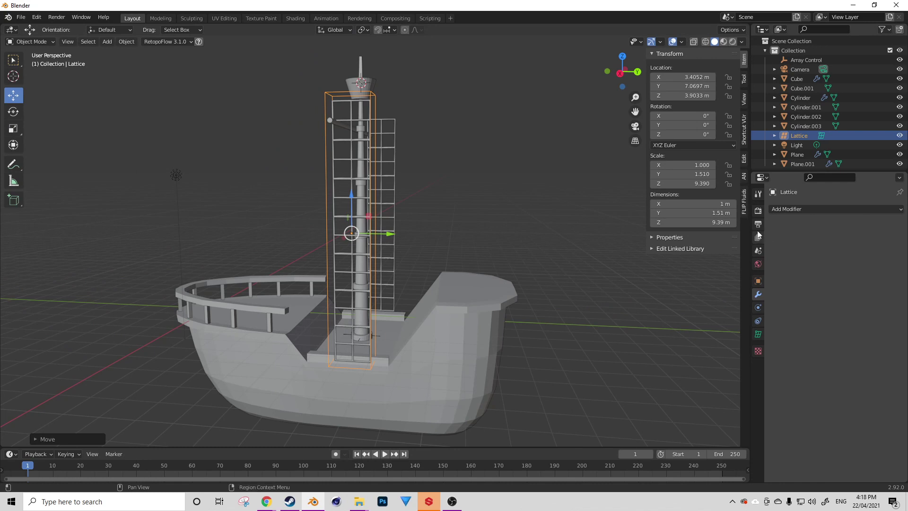
- Set the lattice resolution to 3 in U, 4 in V and 8 in W
left_click(758, 334)
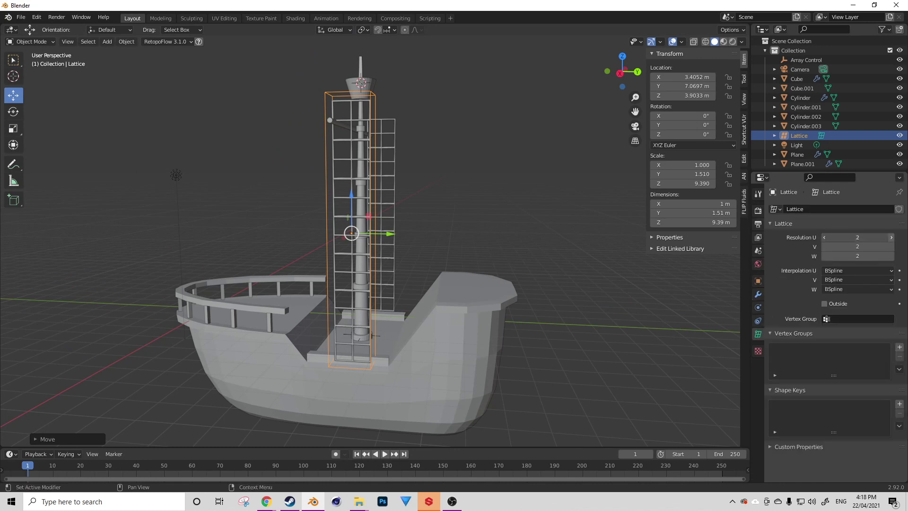
left_click(892, 237)
left_click(892, 237)
left_click(892, 237)
left_click(825, 237)
left_click(825, 237)
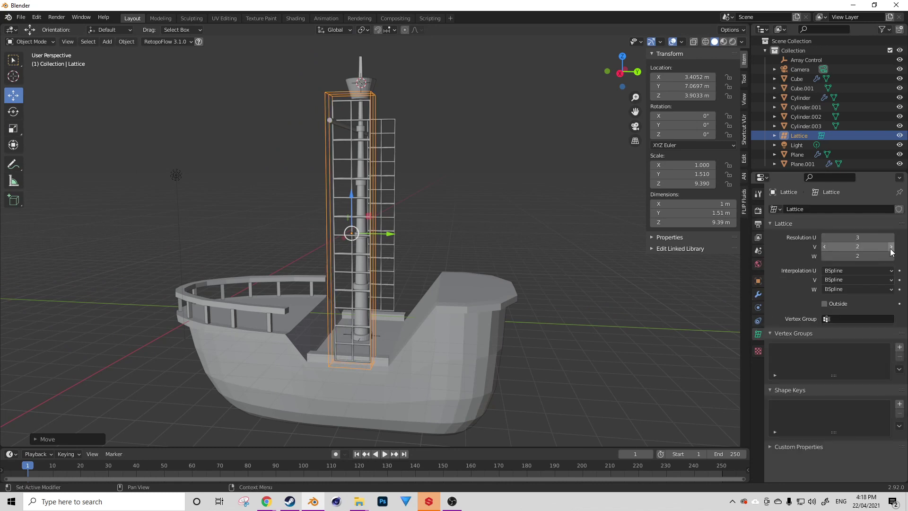
left_click(892, 248)
left_click(892, 247)
left_click(891, 256)
left_click(891, 256)
left_click(891, 256)
left_click(892, 256)
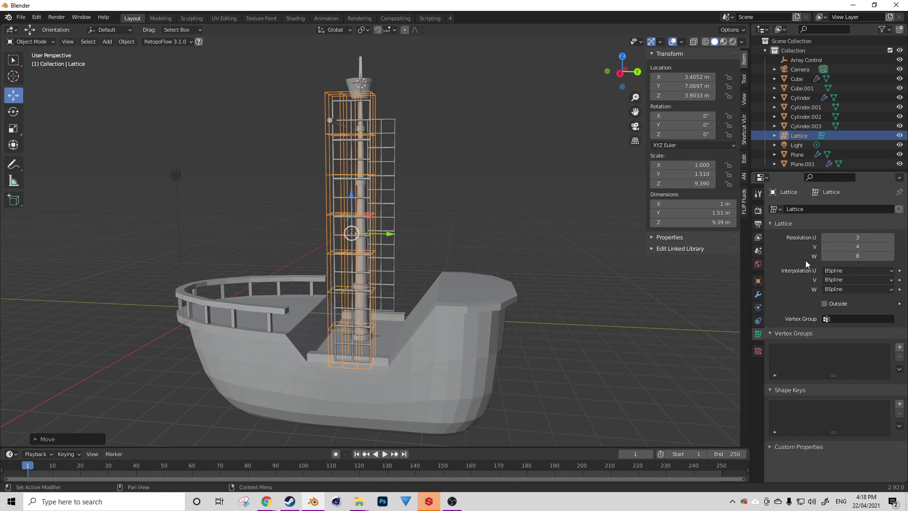
middle_click_drag(559, 246, 475, 221)
key("Tab")
key("Tab")
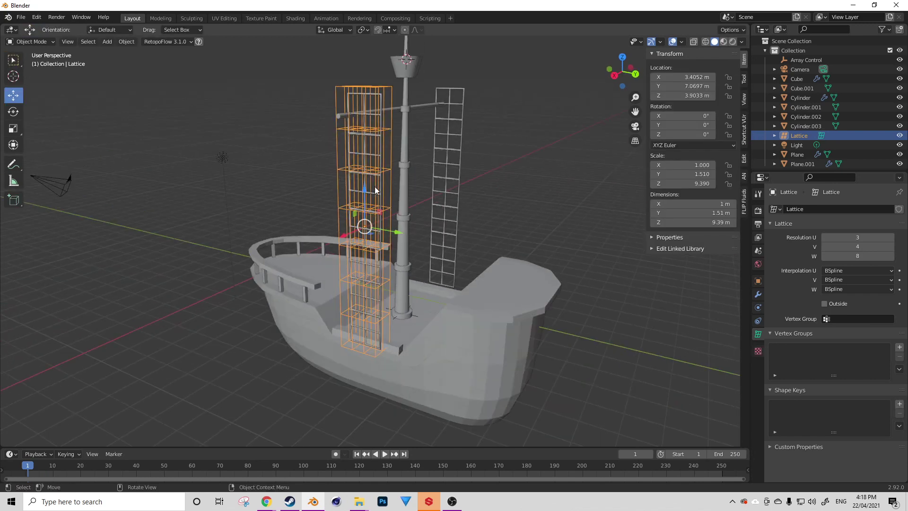
- Add a Lattice modifier to the rigging net and set its object to the Lattice
left_click(382, 186)
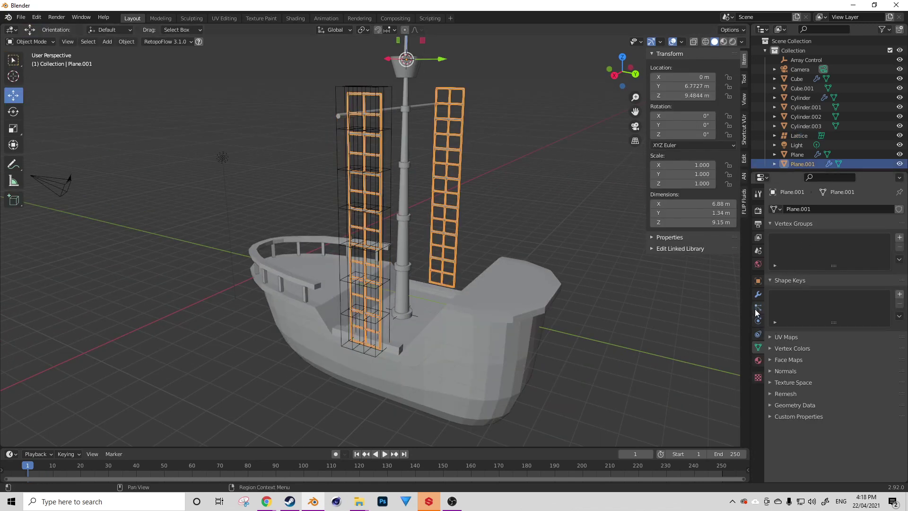
left_click(758, 294)
left_click(771, 251)
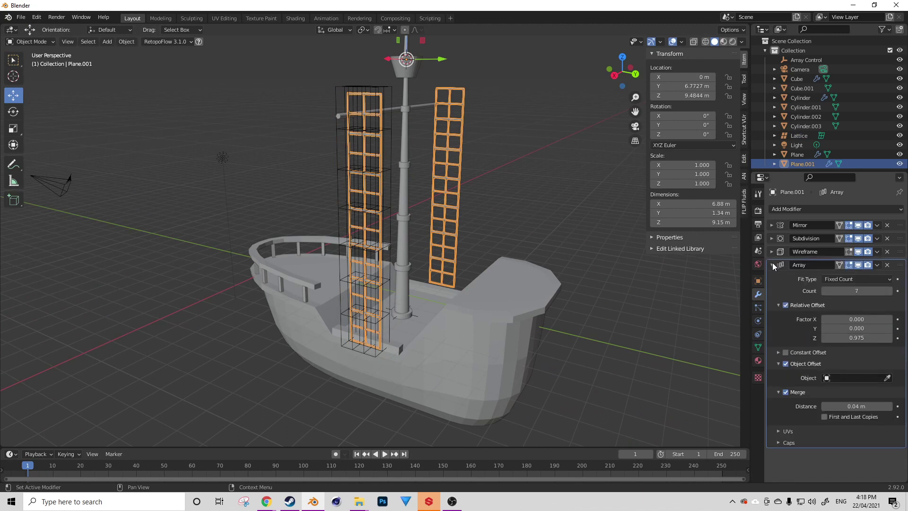
left_click(773, 263)
left_click(772, 264)
left_click(773, 263)
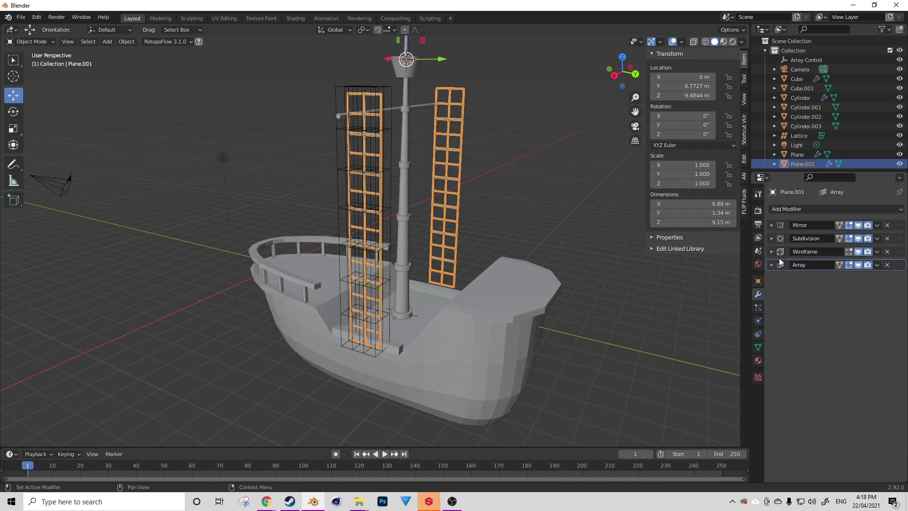
left_click(805, 210)
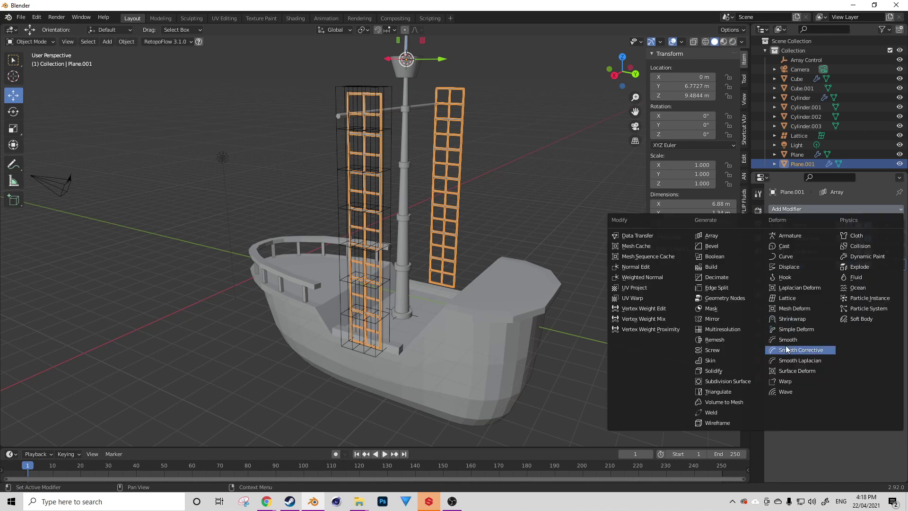
left_click(788, 298)
left_click(862, 294)
left_click(823, 308)
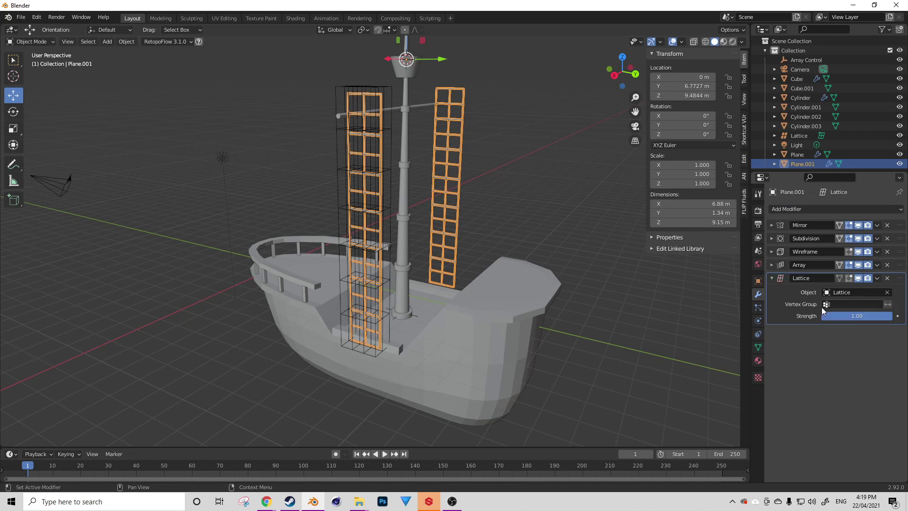
- Open the lattice for editing, enable proportional editing and select its top layer of control points in the side view
left_click(391, 204)
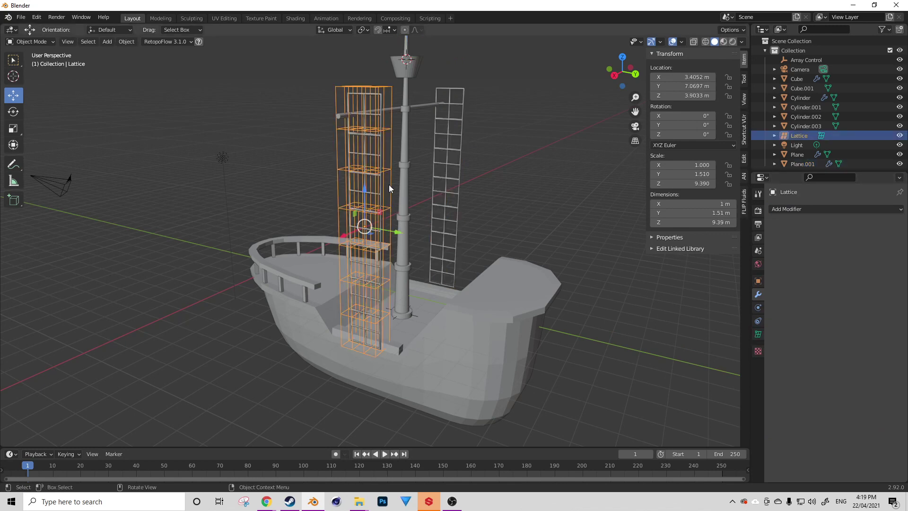
key("Tab")
scroll(401, 214, "up", 1)
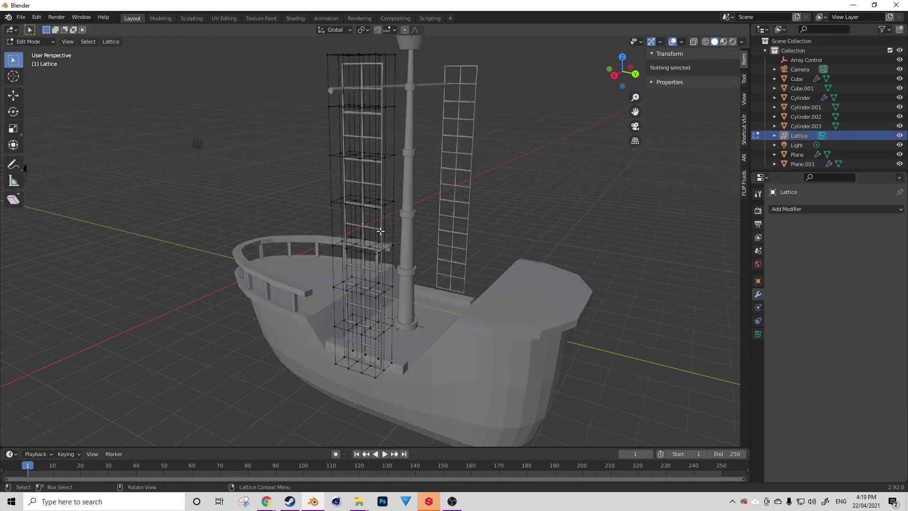
left_click(387, 206)
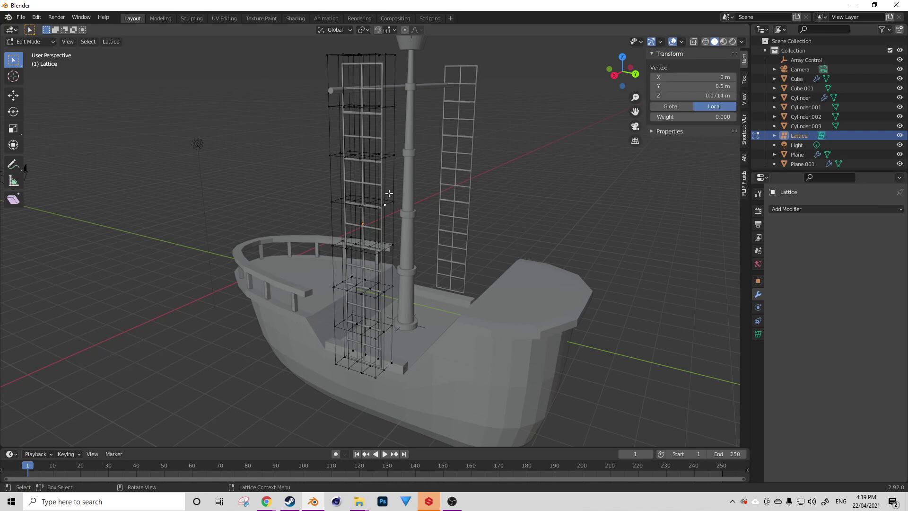
key("KP_3")
scroll(388, 193, "up", 2)
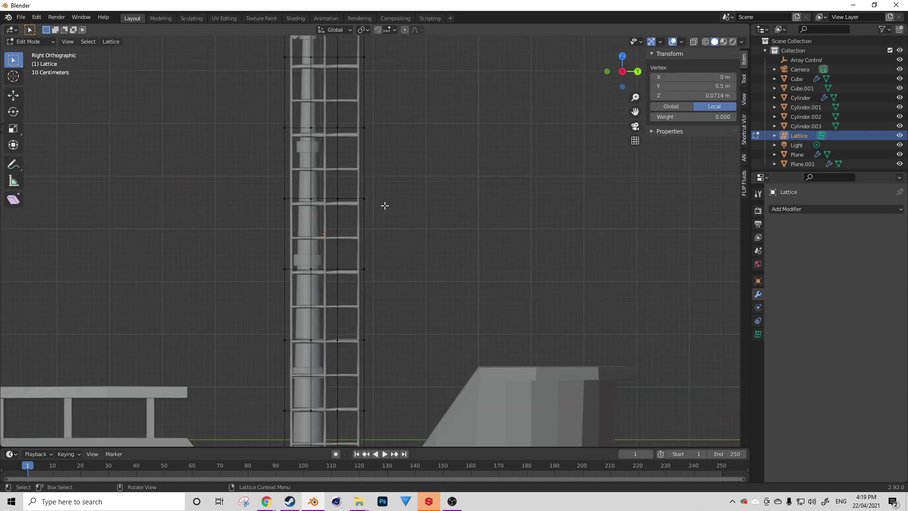
scroll(377, 226, "down", 4)
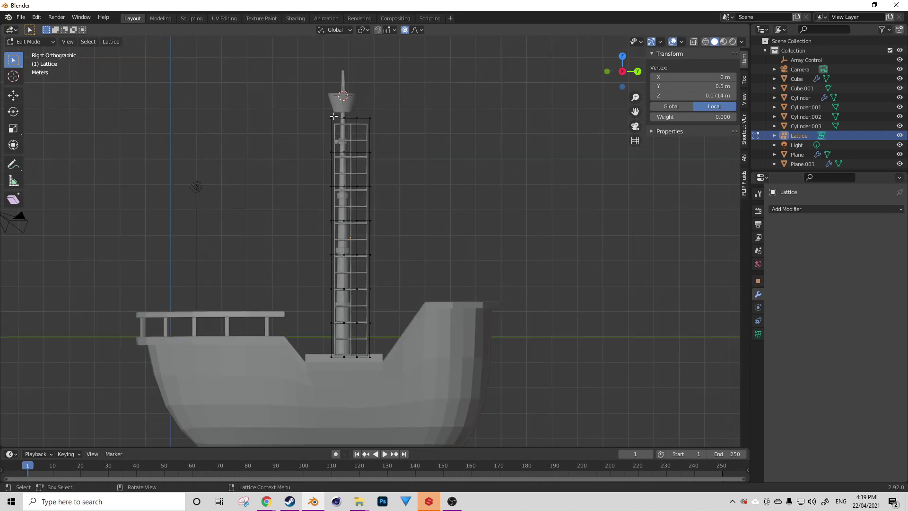
scroll(483, 172, "up", 2)
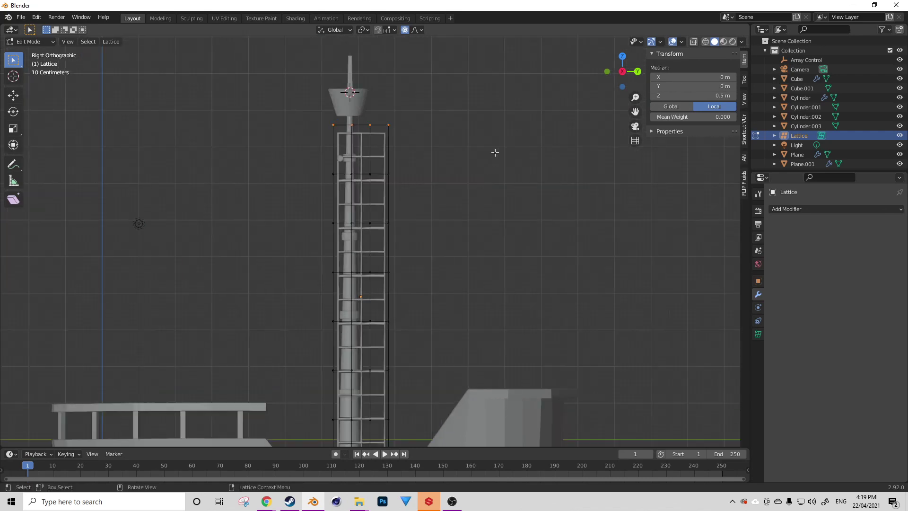
key("s")
key("x")
right_click(473, 141)
key("s")
key("y")
right_click(460, 132)
- Taper the net by scaling the lattice's top points along Y to about 0.45 with Sharp proportional falloff
middle_click_drag(409, 53, 407, 48)
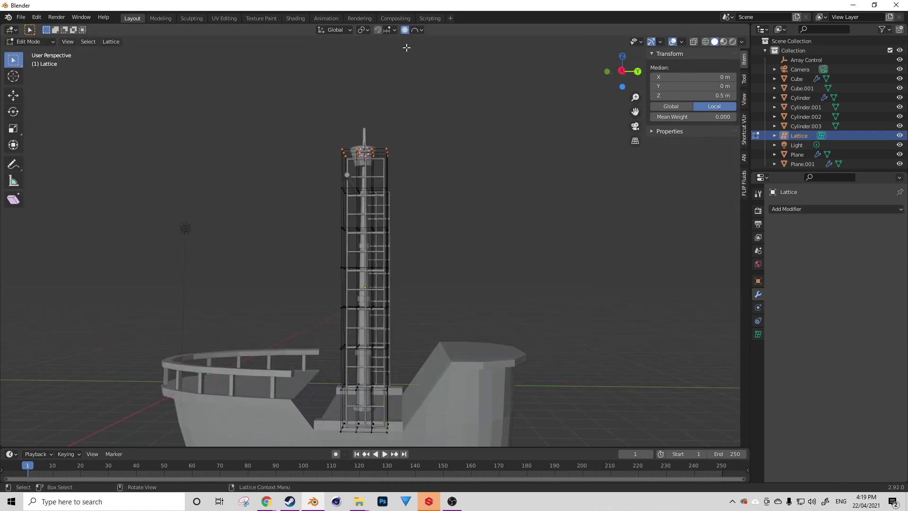
key("KP_1")
key("KP_3")
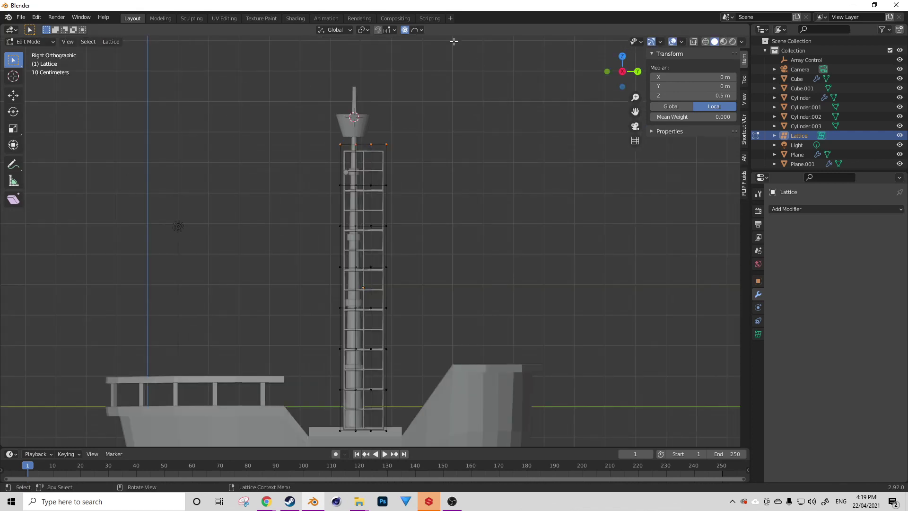
left_click(418, 30)
left_click(401, 110)
key("s")
key("y")
scroll(492, 147, "down", 3)
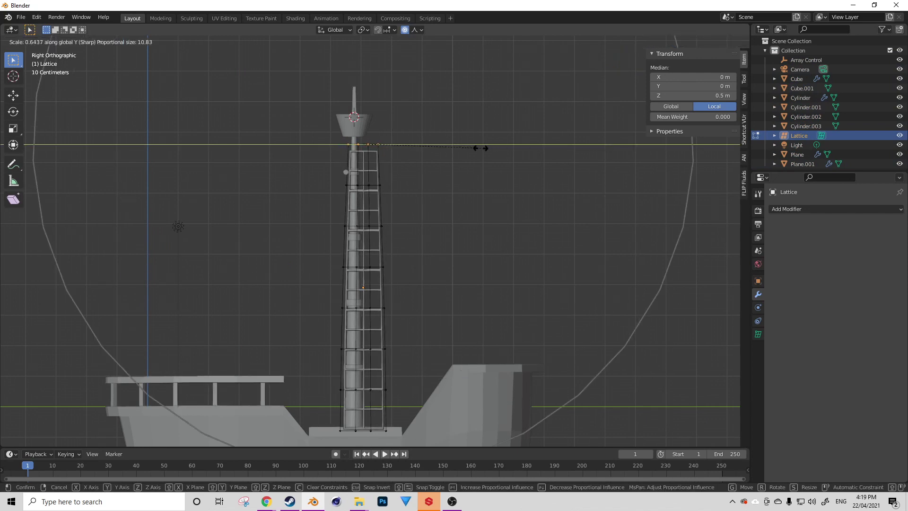
scroll(450, 155, "down", 1)
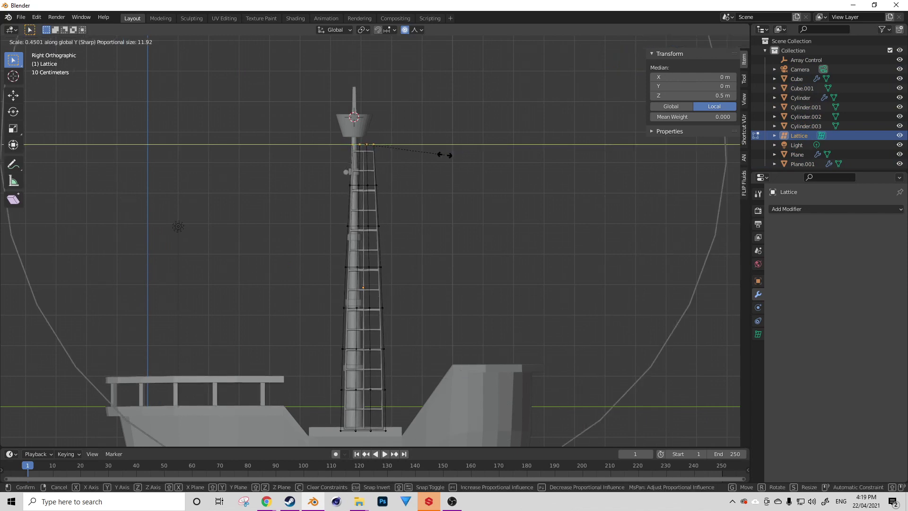
left_click(448, 155)
key("Tab")
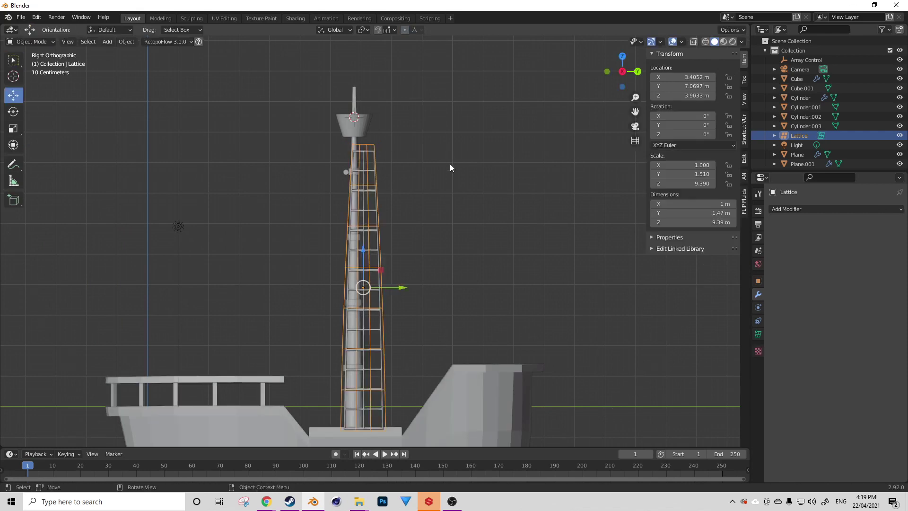
- Convert the tapered rigging net object to a mesh
left_click(482, 198)
middle_click_drag(481, 198, 408, 208)
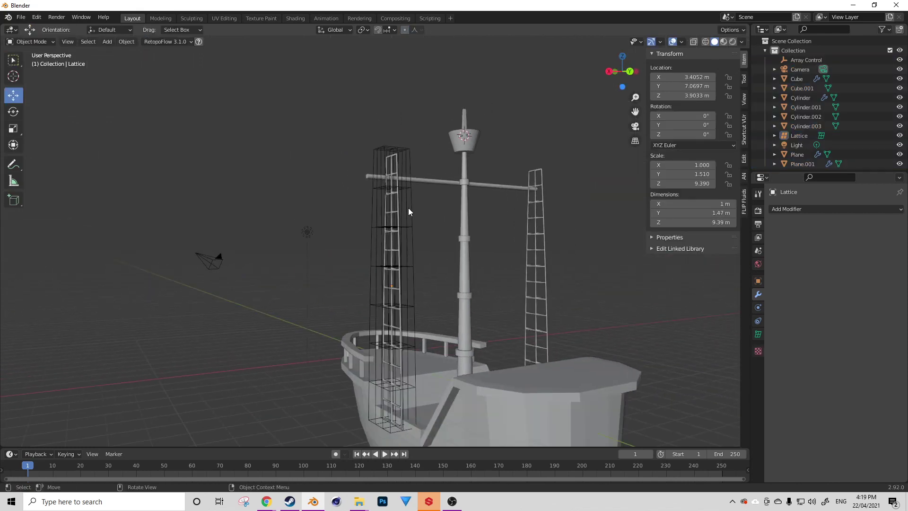
left_click(400, 218)
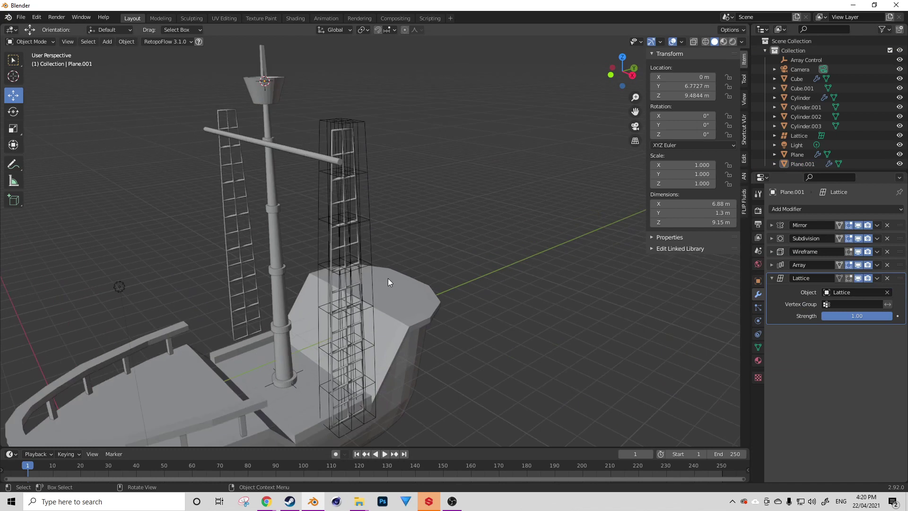
scroll(381, 251, "up", 4)
scroll(369, 262, "down", 8)
scroll(374, 259, "up", 6)
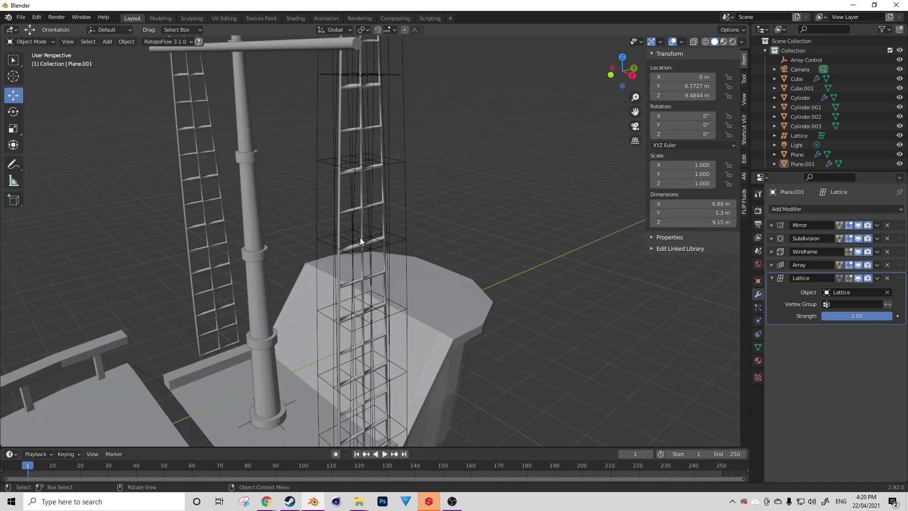
scroll(360, 238, "down", 1)
left_click(350, 222)
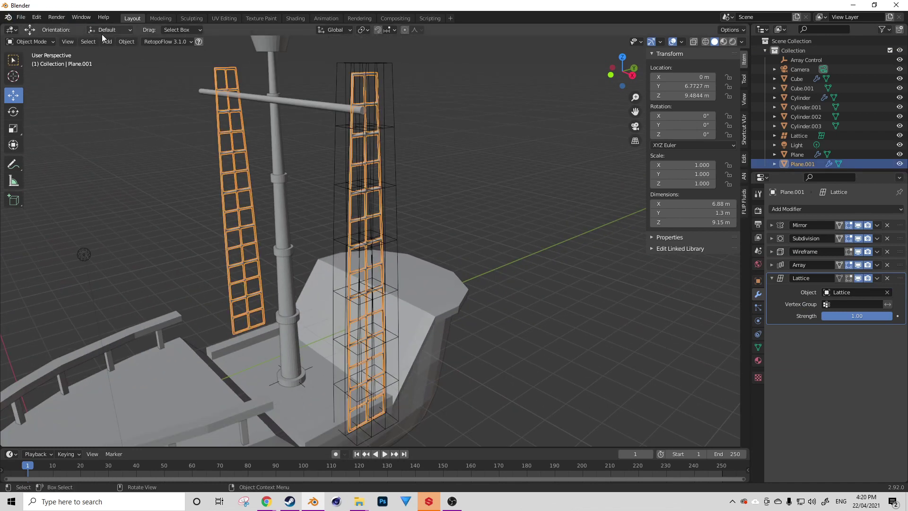
left_click(125, 42)
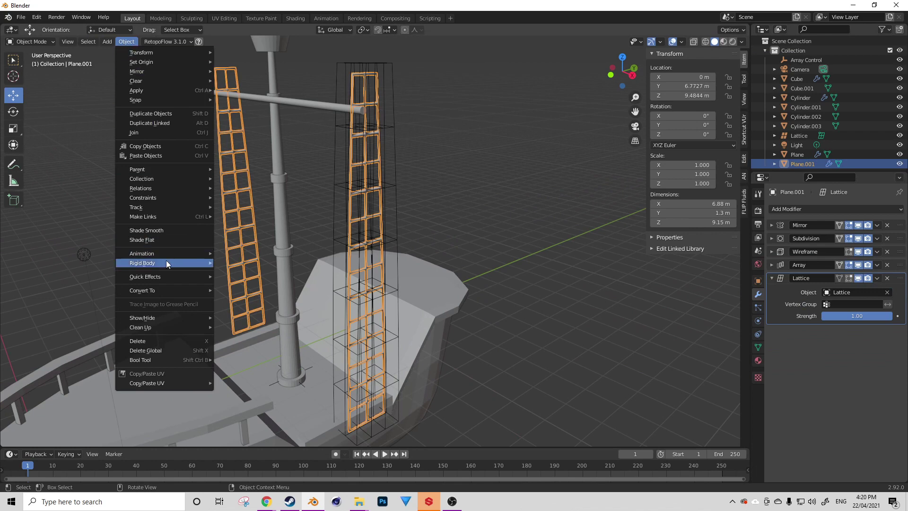
mouse_move(150, 294)
left_click(246, 300)
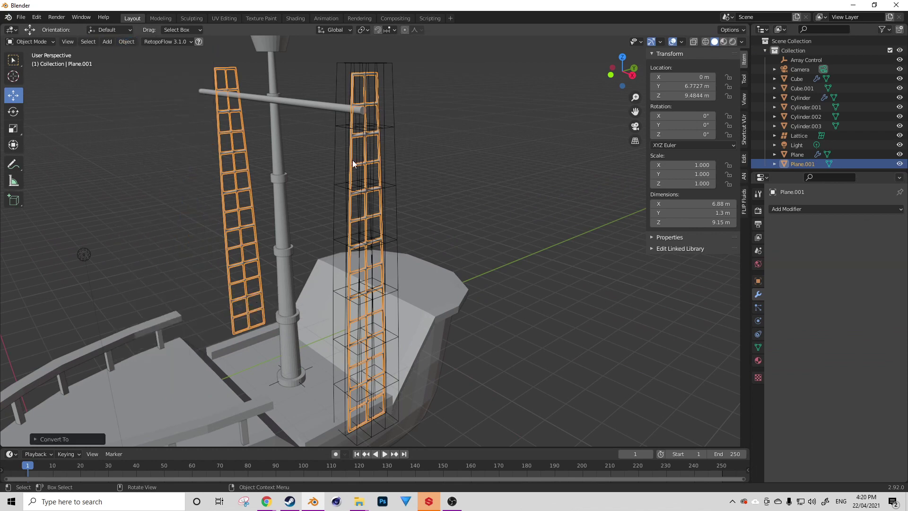
- Delete the lattice object around the net
left_click(398, 201)
key("x")
left_click(476, 215)
scroll(416, 239, "down", 3)
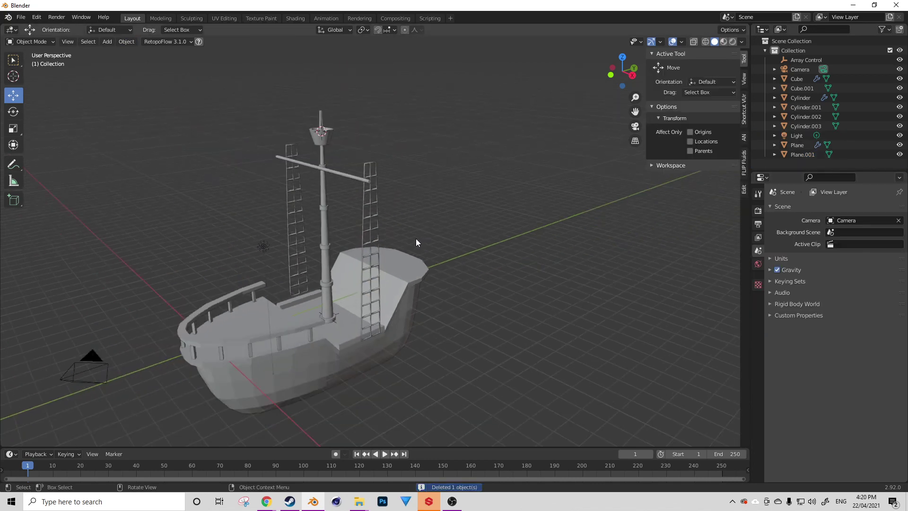
- Open the converted net mesh for editing in wireframe shading
middle_click_drag(416, 238, 365, 234)
scroll(371, 235, "up", 1)
left_click(392, 241)
key("KP_1")
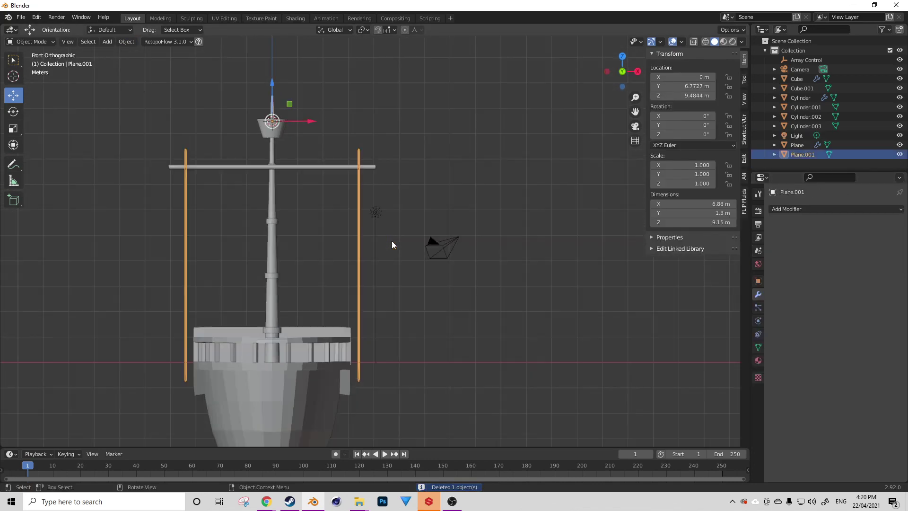
key("KP_3")
middle_click_drag(433, 244, 255, 278)
key("Tab")
key("z")
left_click(192, 276)
key("Tab")
key("Tab")
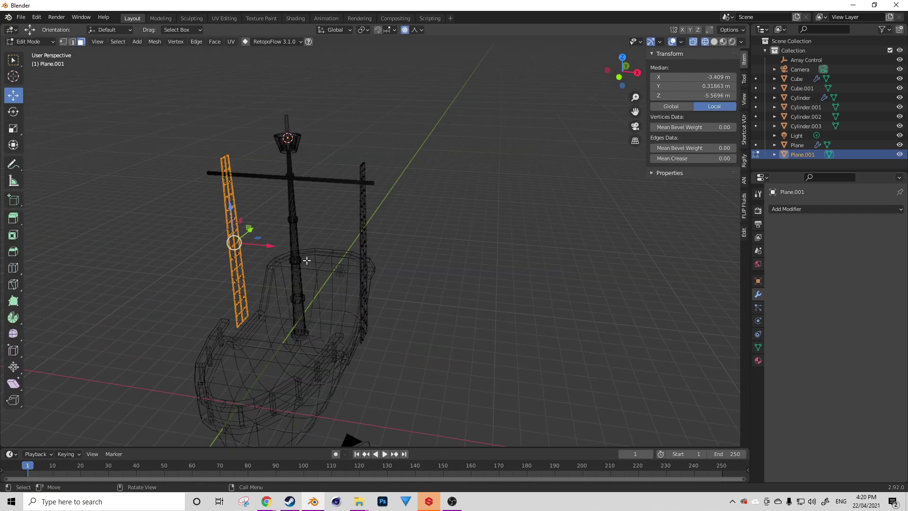
- Delete the net copy on the negative X side of the mast from the mesh
left_click_drag(155, 122, 261, 368)
key("x")
left_click(264, 346)
key("Tab")
key("Tab")
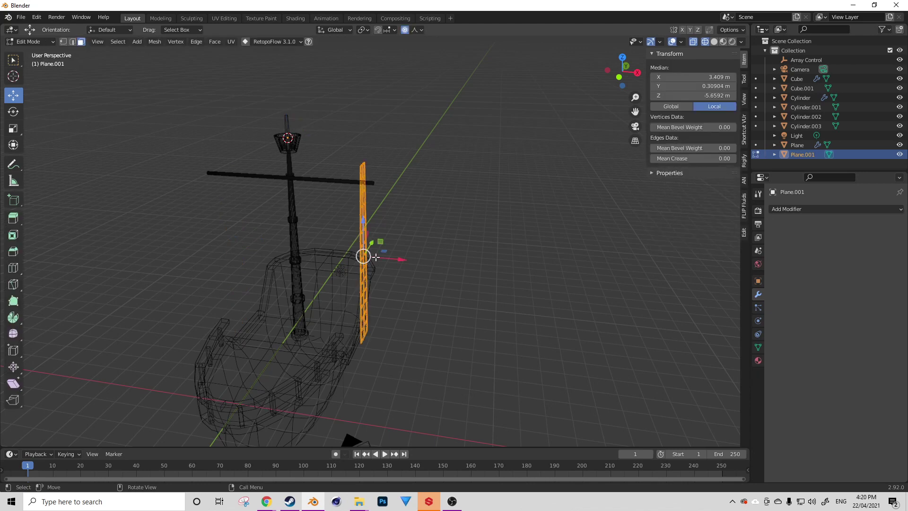
- Move the remaining net inward along X to about 2.74 m, over the hull's edge
key("KP_7")
left_click_drag(399, 236, 391, 235)
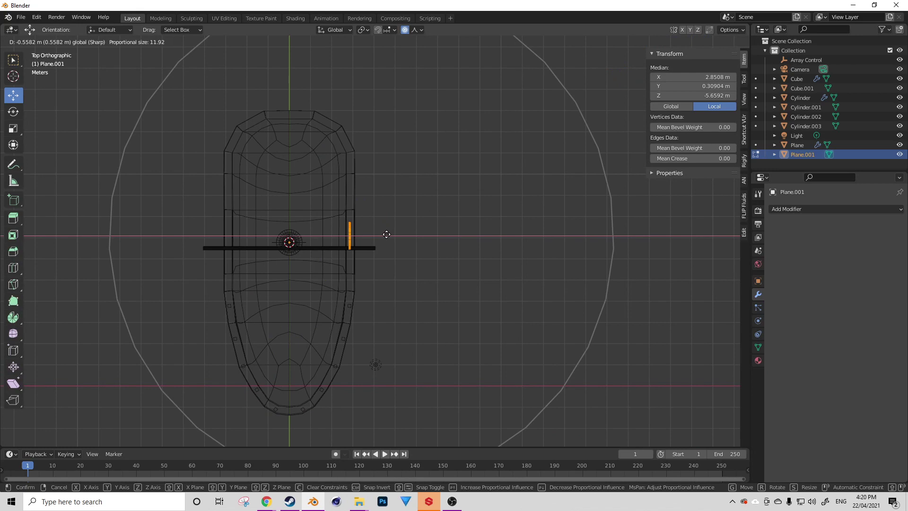
left_click_drag(384, 235, 384, 234)
- Place the 3D cursor at the net's lower end in the front view and use it as the transform pivot
middle_click_drag(384, 235, 270, 174)
key("KP_3")
key("KP_1")
scroll(331, 264, "up", 4)
middle_click_drag(385, 347, 408, 176, "shift")
scroll(364, 296, "up", 3)
left_click(18, 83)
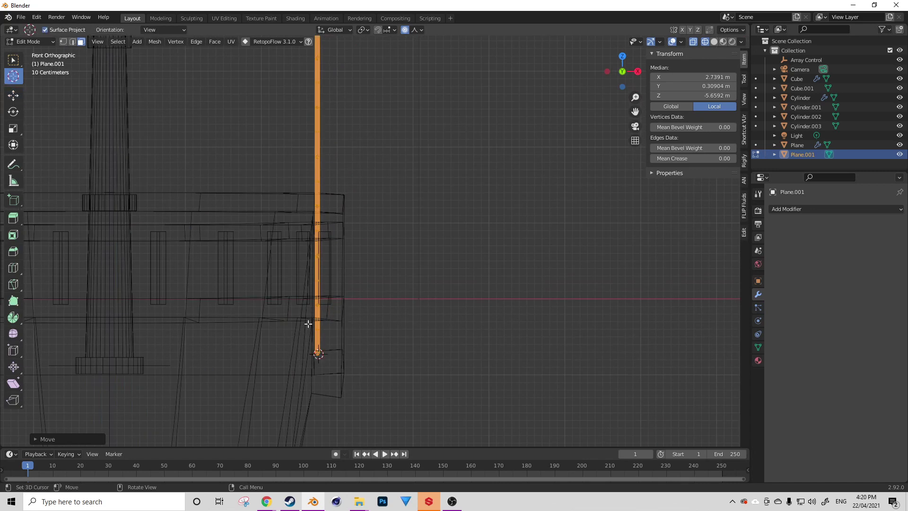
left_click(14, 114)
scroll(365, 310, "down", 2)
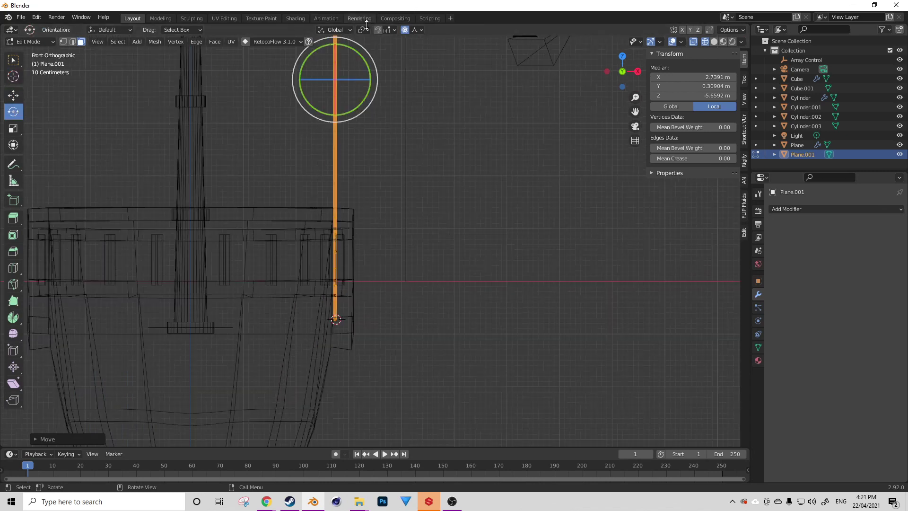
left_click(363, 30)
left_click(383, 50)
- Rotate the net about its lower end in the front view so it leans against the mast
scroll(416, 260, "down", 5)
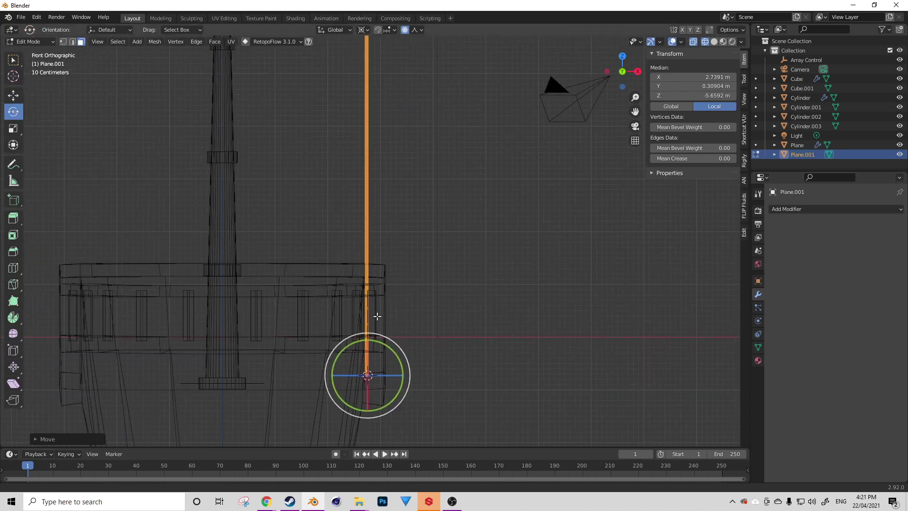
key("r")
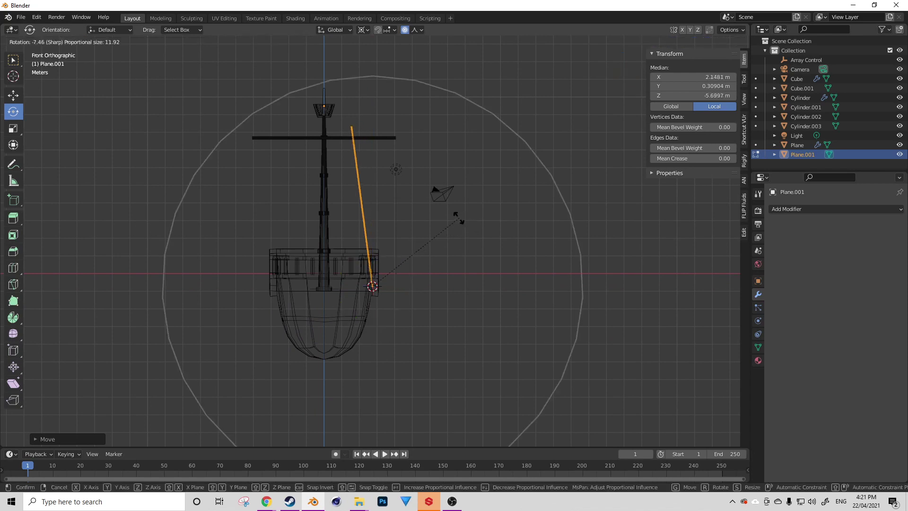
left_click(443, 211)
middle_click_drag(507, 215, 355, 211)
middle_click_drag(416, 225, 495, 212)
key("KP_1")
key("r")
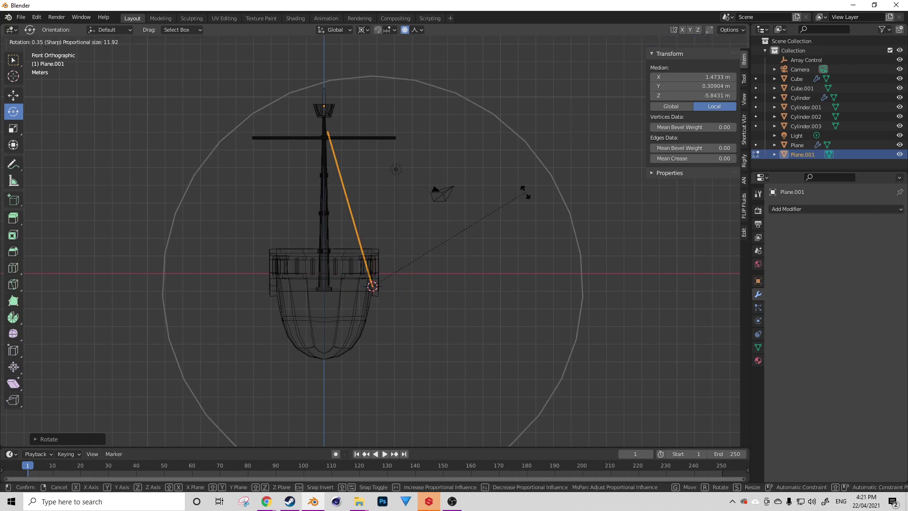
left_click(548, 192)
- Scale the net up from its lower end and fine-tune its tilt so its top reaches the crow's nest
key("s")
left_click(555, 194)
key("r")
left_click(557, 187)
- Check the leaning net from several angles, deselect it and return to Object Mode with solid shading
middle_click_drag(553, 187, 422, 208)
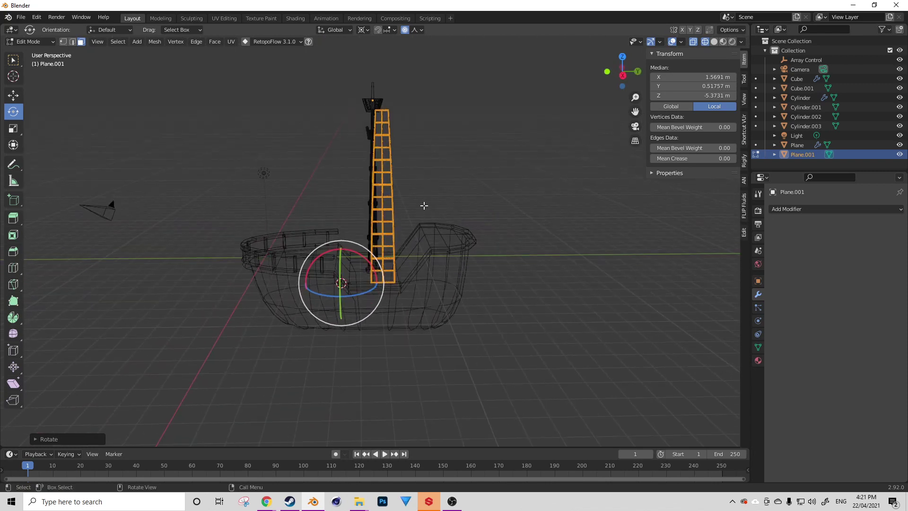
key("KP_1")
key("KP_3")
scroll(443, 174, "up", 4)
scroll(436, 172, "down", 2)
middle_click_drag(436, 173, 415, 197)
scroll(416, 196, "down", 3)
key("shift+z")
key("alt+a")
key("Tab")
- Add a Mirror modifier to the rigging net so it also appears on the other side of the mast
left_click(390, 246)
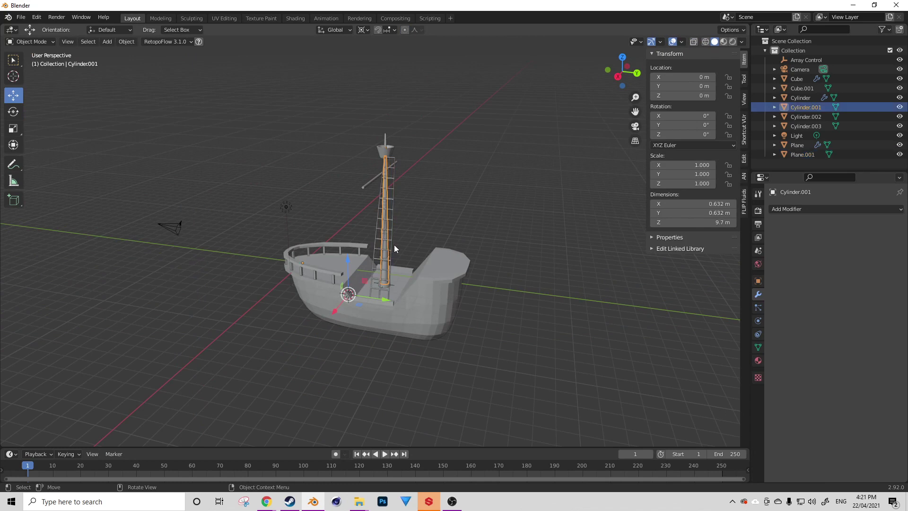
left_click(390, 243)
left_click(783, 209)
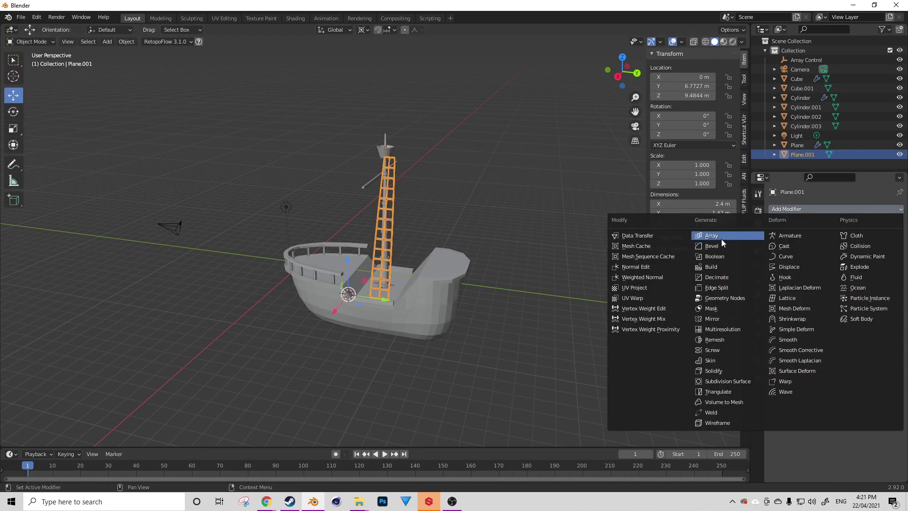
left_click(714, 317)
middle_click_drag(506, 273, 549, 254)
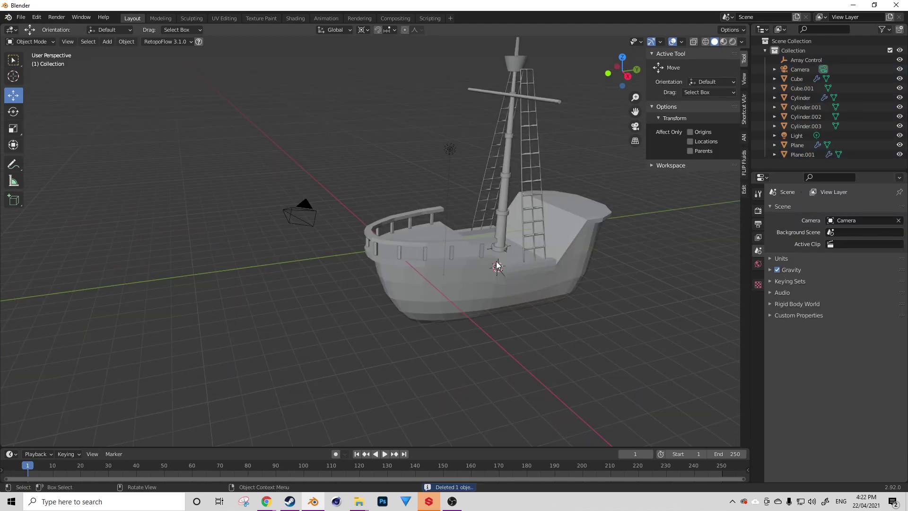
- Reset the 3D cursor to the world origin and set the transform pivot to Median Point
key("shift+s")
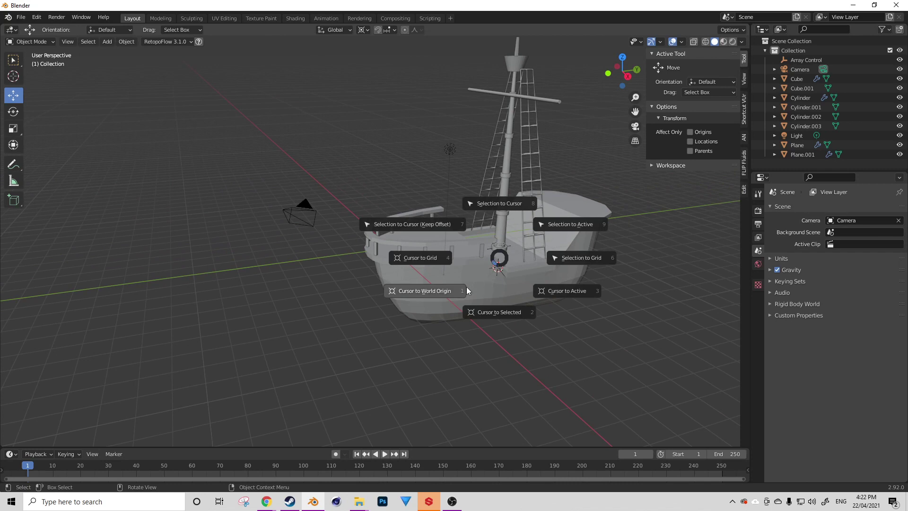
left_click(442, 299)
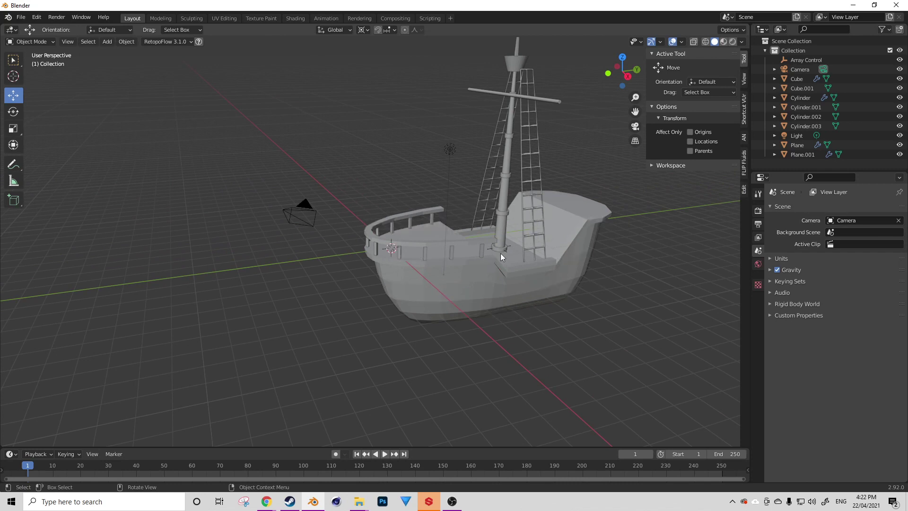
left_click(365, 33)
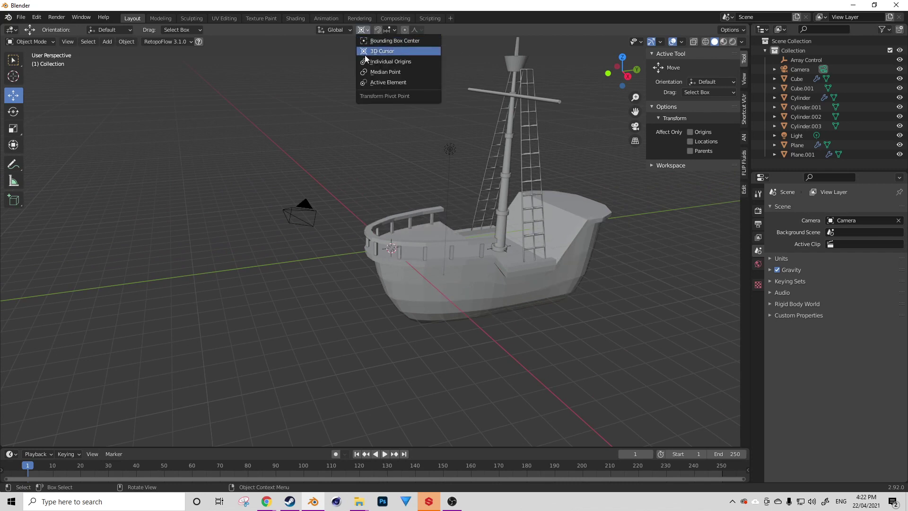
left_click(376, 72)
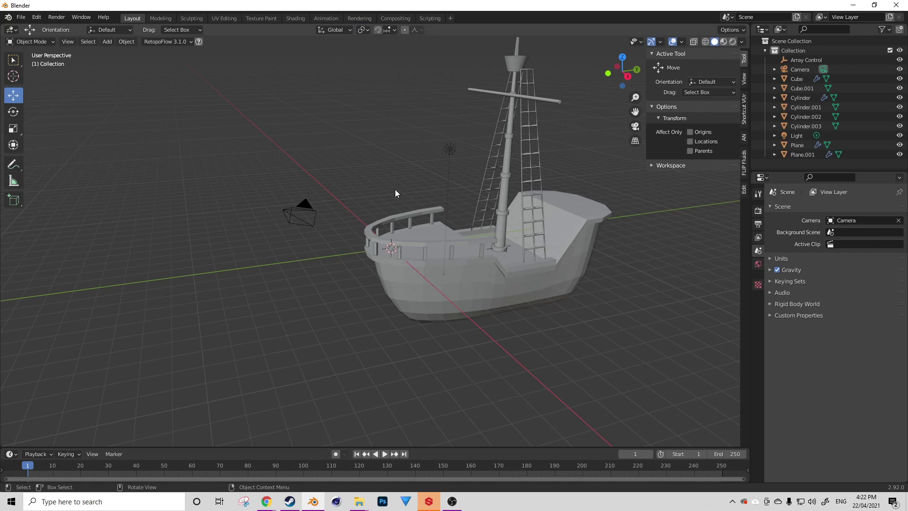
- Add a cylinder mesh at the world origin and view it from the right side
key("shift+a")
mouse_move(396, 190)
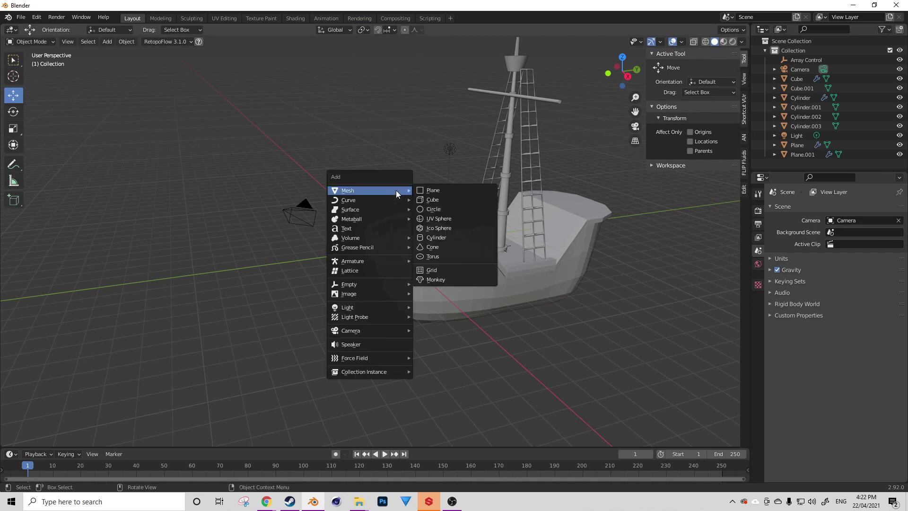
left_click(433, 238)
key("KP_3")
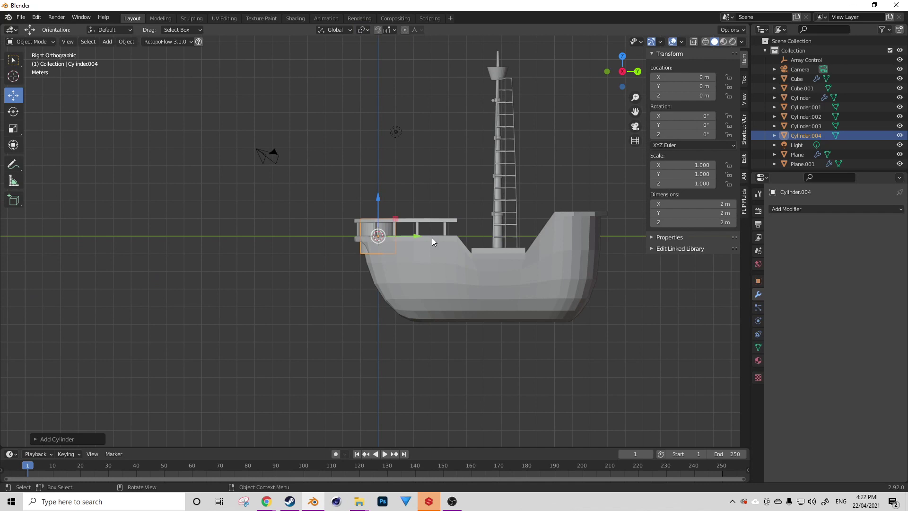
- Tilt the cylinder's mesh and move it to the front of the bow in the side view
key("Tab")
key("g")
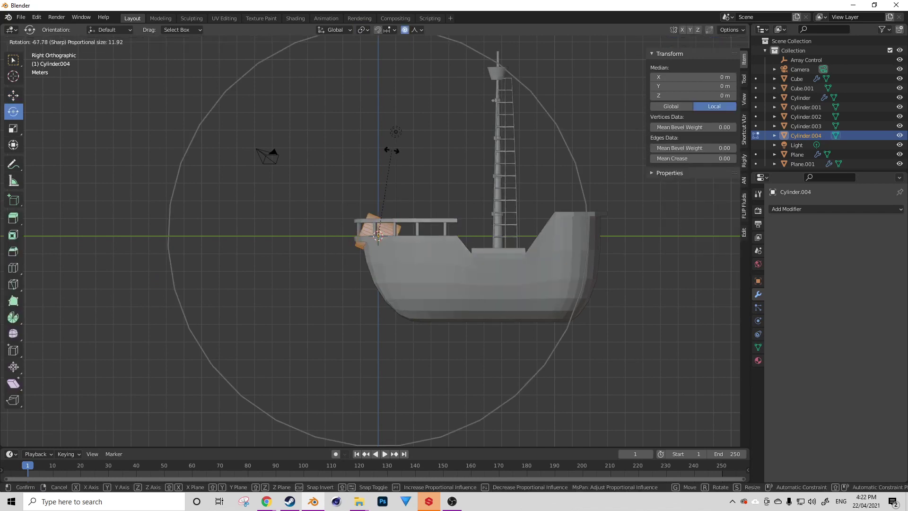
left_click(375, 172)
key("r")
left_click(393, 162)
key("g")
left_click(400, 158)
- Pull the cylinder's front face outward along its normal without proportional editing, and scale it down to form a tapered bowsprit
middle_click_drag(399, 158, 445, 160)
scroll(426, 198, "up", 4)
left_click(378, 261)
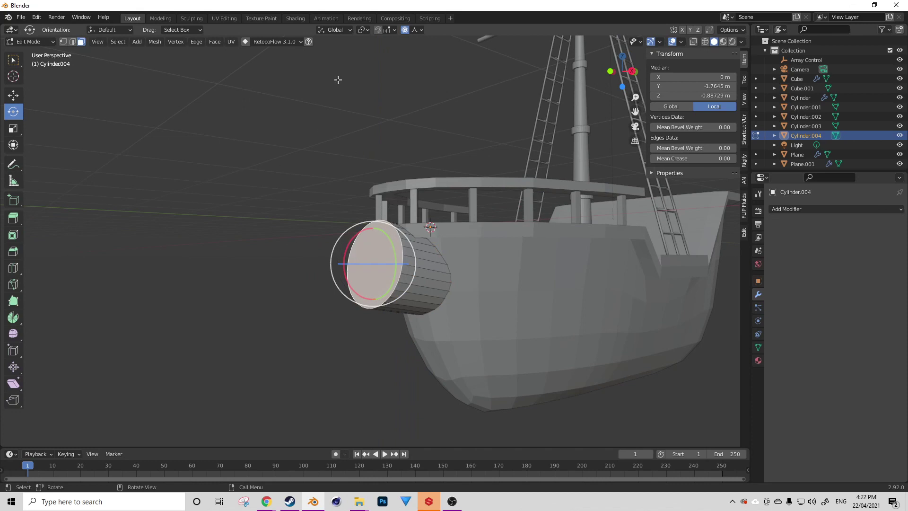
left_click(14, 95)
left_click(330, 30)
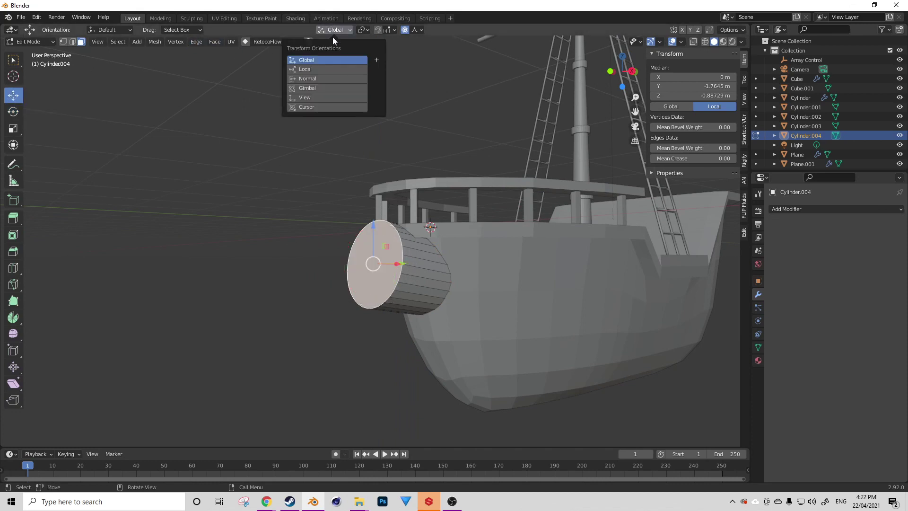
left_click(312, 78)
key("KP_3")
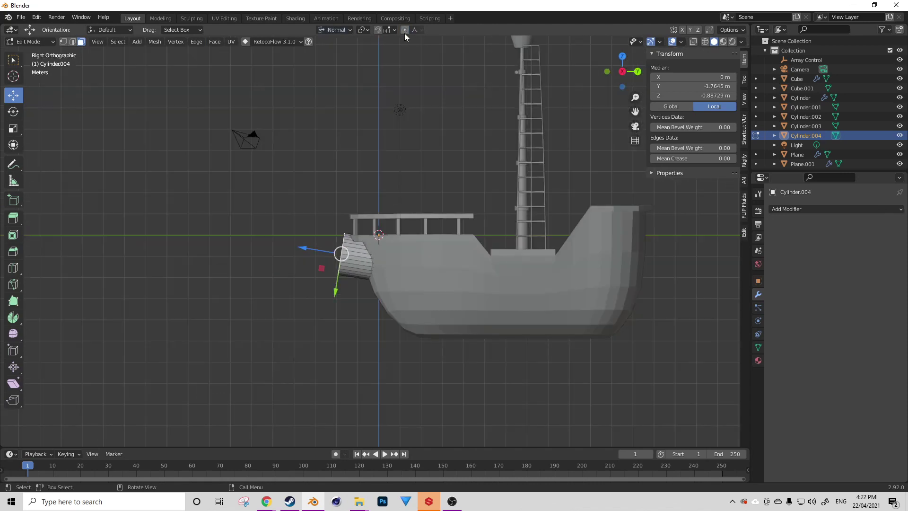
left_click_drag(300, 250, 203, 214)
key("s")
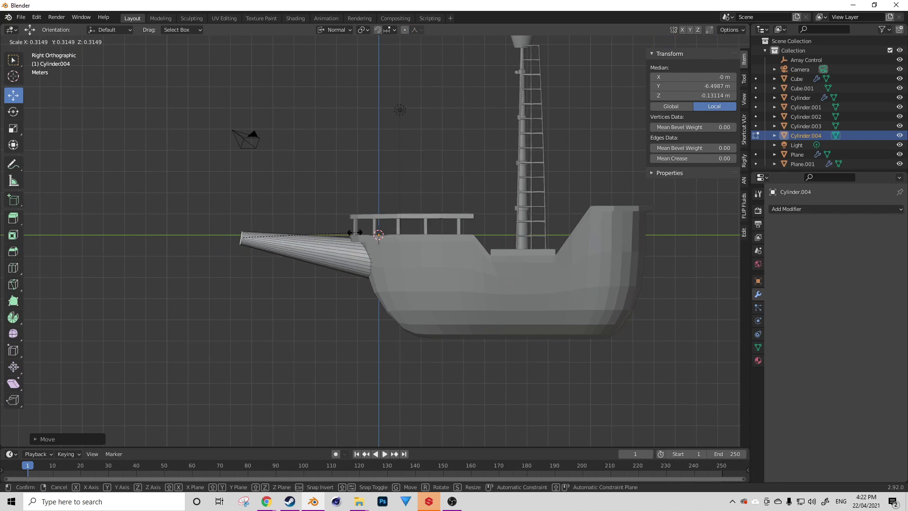
left_click(345, 231)
- Scale down the bowsprit's inner end and its outer tip in wireframe shading
key("z")
left_click(340, 265)
middle_click_drag(389, 261, 497, 268)
left_click(357, 261)
key("s")
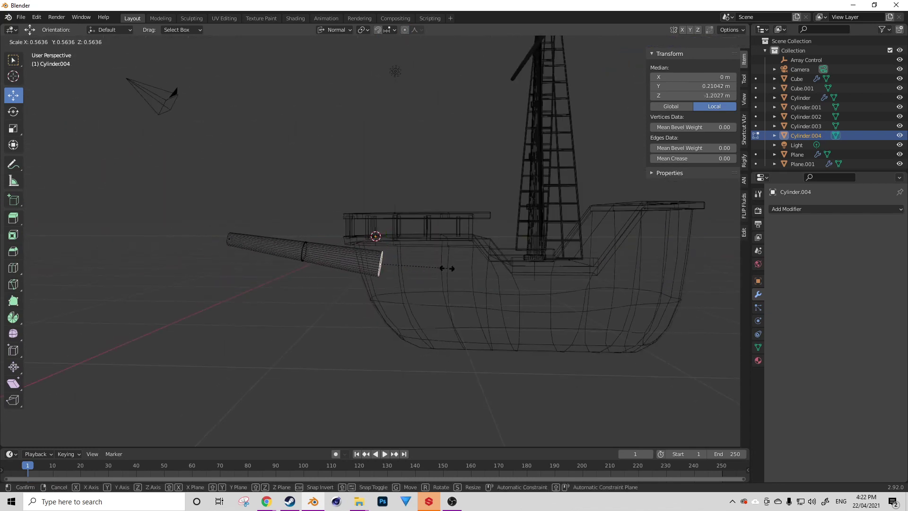
left_click(447, 268)
middle_click_drag(250, 261, 256, 257)
left_click(245, 241)
key("s")
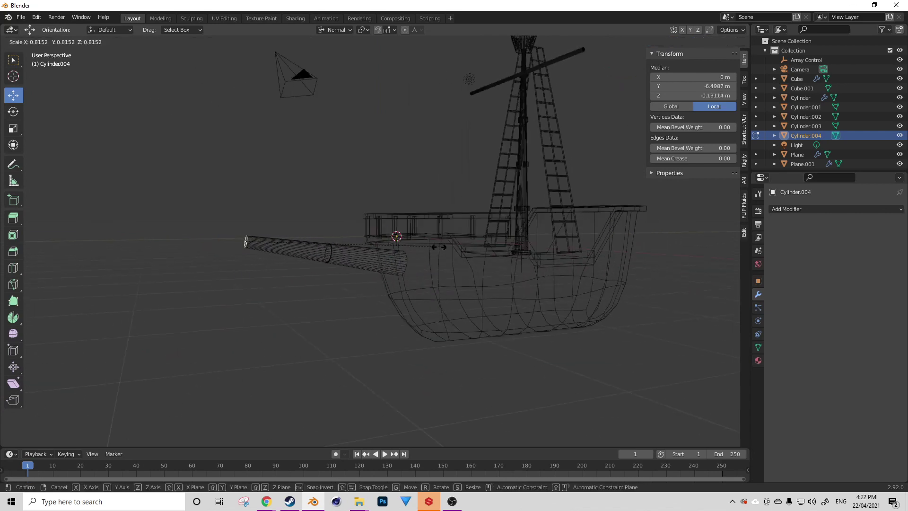
left_click(383, 248)
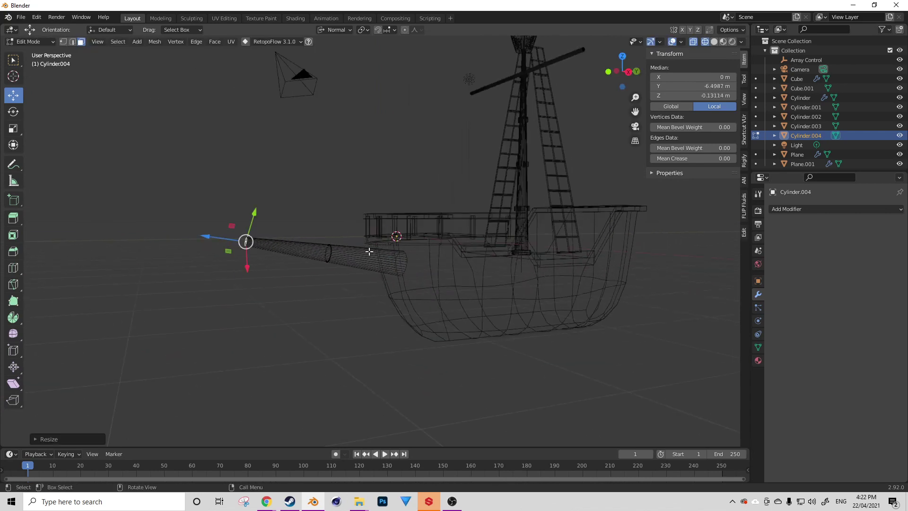
- Select the whole bowsprit, switch the transform orientation back to Global and raise the mesh slightly
key("l")
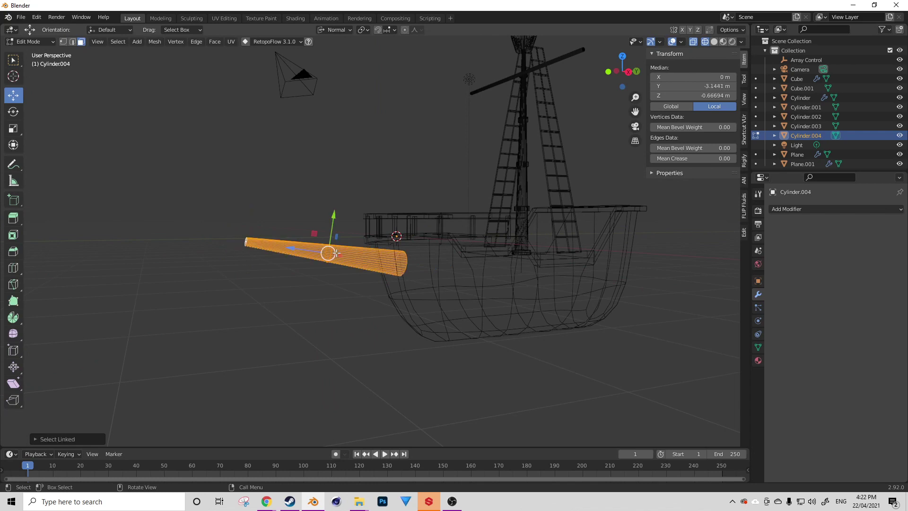
key("KP_3")
key("g")
key("z")
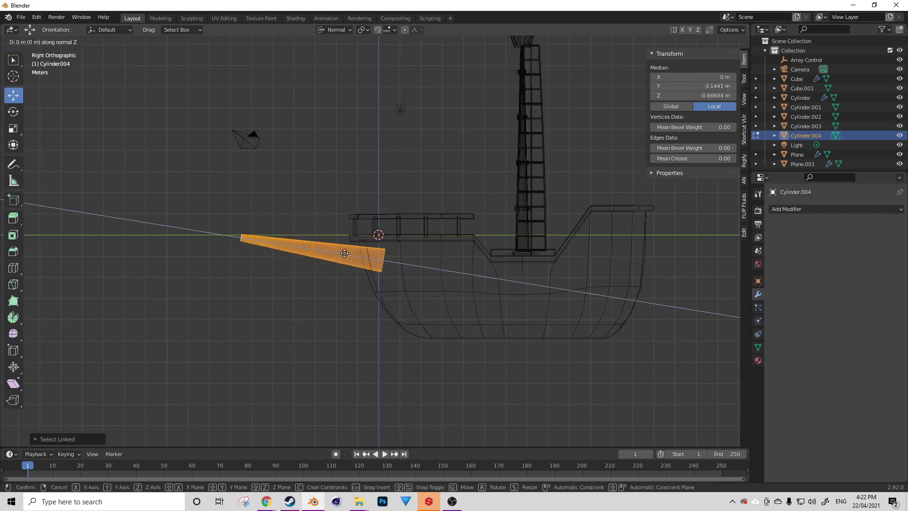
right_click(344, 247)
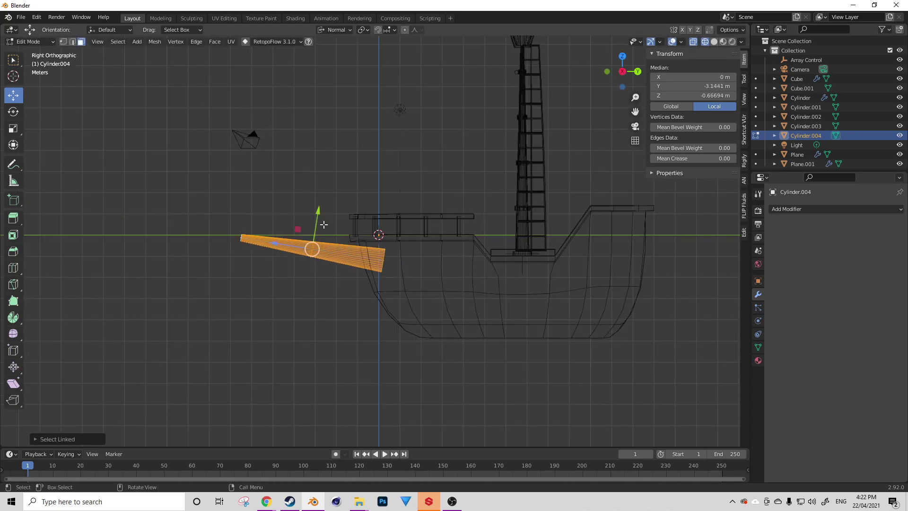
left_click(339, 30)
left_click(321, 56)
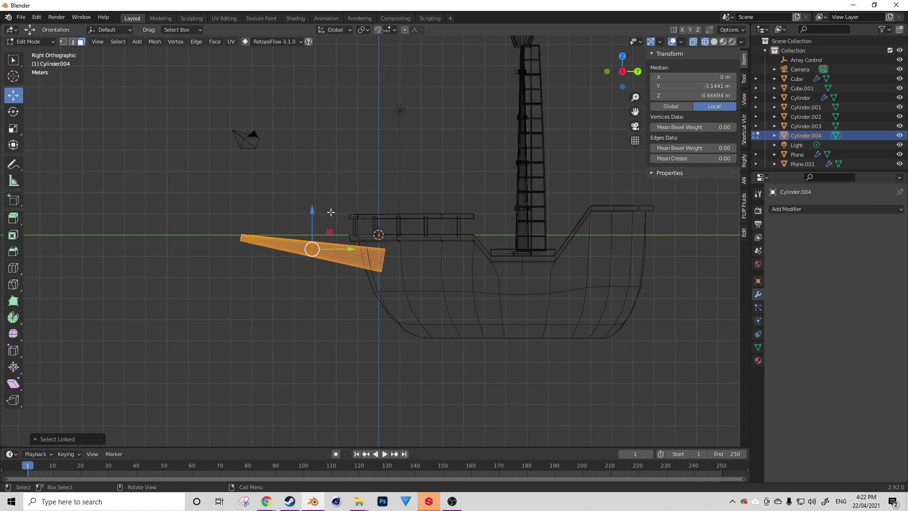
left_click_drag(310, 212, 310, 204)
- Return to solid shading, deselect the bowsprit and leave Edit Mode
key("z")
left_click(420, 222)
key("alt+a")
mouse_move(356, 253)
middle_mouse_down()
mouse_move(520, 257)
mouse_move(366, 257)
middle_mouse_up()
key("Tab")
key("alt+a")
- Select the rearmost bow railing post and place a duplicate of it over the stern deck in the top view
middle_click_drag(502, 215, 432, 256)
scroll(444, 242, "up", 1)
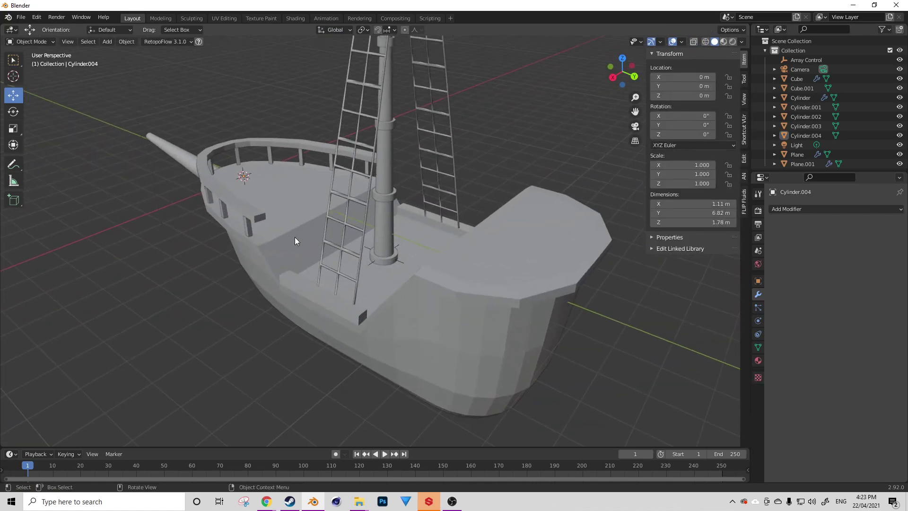
left_click(251, 235)
middle_click_drag(313, 233, 351, 223)
key("Tab")
left_click(342, 213)
key("l")
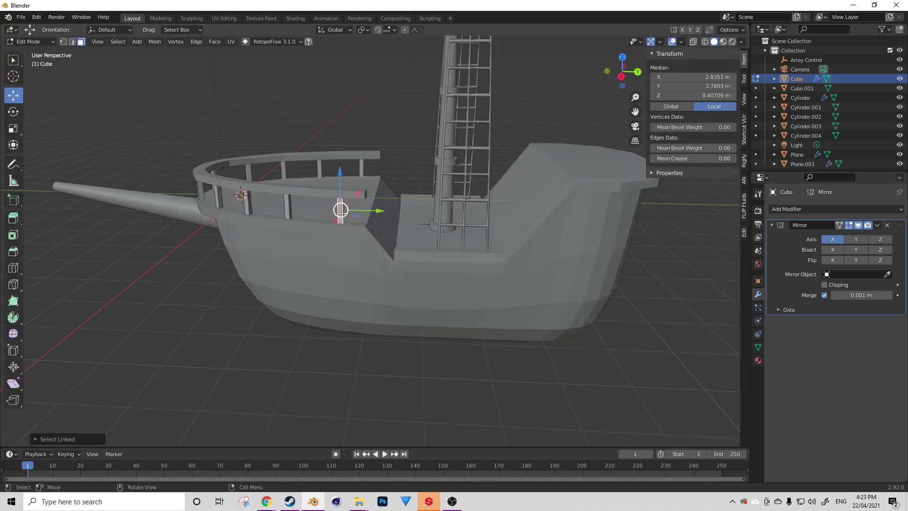
key("KP_7")
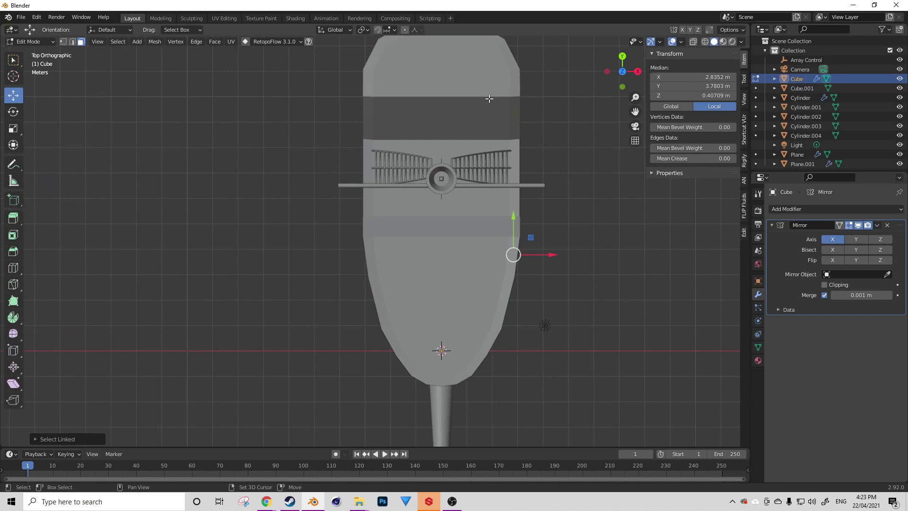
middle_click_drag(489, 97, 396, 221, "shift")
key("shift+d")
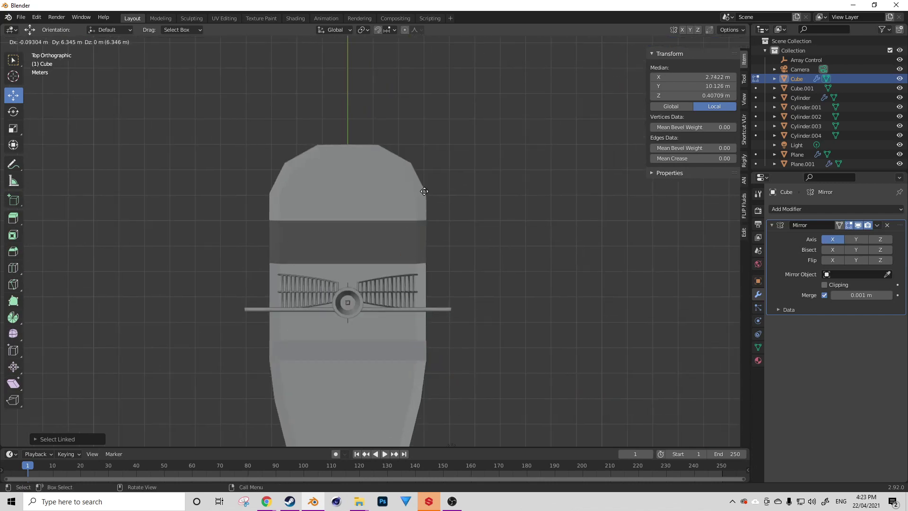
left_click(424, 192)
- Raise the copied post onto the stern deck, then position and rotate it at the deck's edge from above
middle_click_drag(440, 236, 368, 158)
left_click_drag(405, 150, 407, 109)
key("KP_7")
scroll(406, 100, "up", 3)
key("g")
left_click(463, 147)
key("r")
left_click(544, 157)
- Duplicate the stern post farther back, rotating and moving the copy to follow the angled deck edge
middle_click_drag(487, 185, 468, 250, "shift")
key("shift+d")
left_click(478, 179)
key("r")
left_click(491, 152)
key("g")
left_click(489, 152)
key("r")
left_click(480, 120)
key("g")
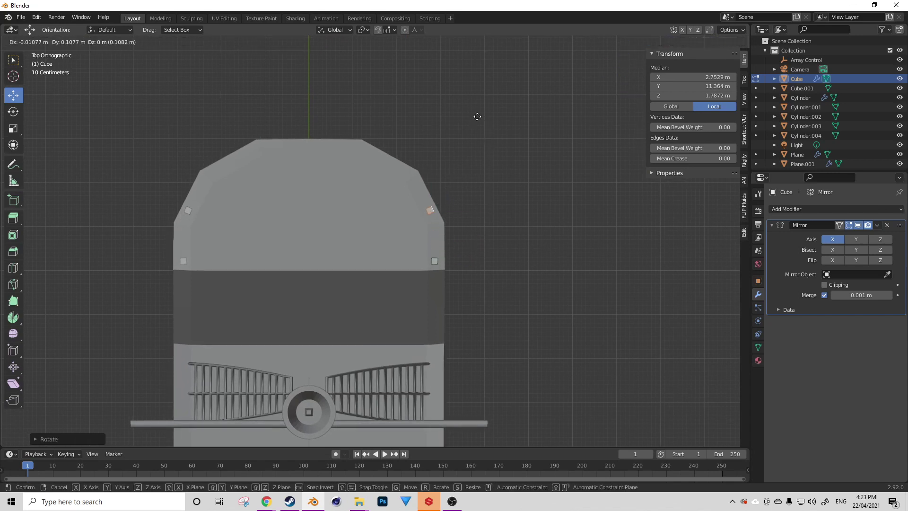
left_click(474, 115)
- Duplicate further posts toward the rear of the stern deck, rotated to match its curve
key("shift+d")
left_click(446, 84)
key("r")
left_click(441, 94)
key("shift+d")
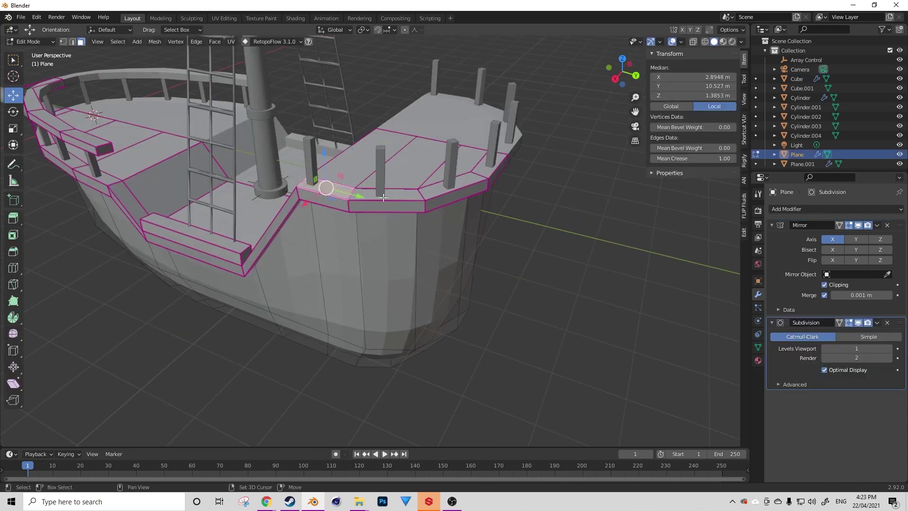
- Duplicate the stern deck's rim faces, raise them to the top of the posts and separate them into their own object
key("shift+d")
right_click(490, 171)
key("g")
key("z")
left_click(490, 133)
key("p")
left_click(490, 133)
key("Tab")
left_click(490, 133)
- Remove the Subdivision modifier from the separated rim and extrude all its faces into a thick handrail
left_click(888, 323)
key("Tab")
key("a")
key("e")
left_click(436, 181)
- Flatten the handrail's underside faces by scaling them to 0 along Z, and return to Object Mode
middle_click_drag(436, 181, 378, 118)
left_click(285, 109)
left_click(499, 135, "ctrl")
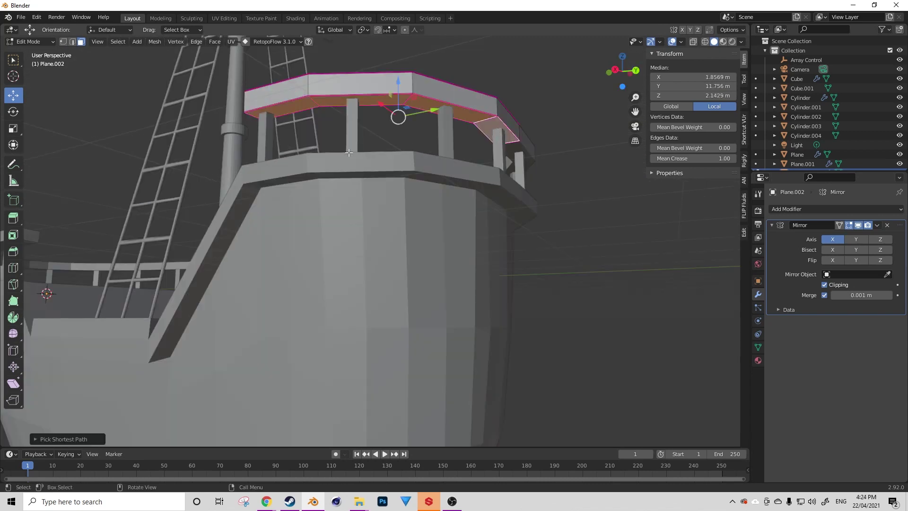
type("sz0")
left_click(355, 152)
scroll(355, 151, "down", 2)
middle_click_drag(355, 151, 353, 221)
key("Tab")
key("a")
key("a")
scroll(402, 213, "down", 3)
- Move the hull's bottom centreline vertex near the stern backward and upward to smooth the underside, and return to Object Mode
scroll(459, 218, "down", 4)
scroll(387, 265, "up", 3)
key("Tab")
key("Tab")
left_click(412, 265)
key("Tab")
mouse_move(400, 256)
middle_mouse_down()
mouse_move(393, 261)
mouse_move(403, 263)
middle_mouse_up()
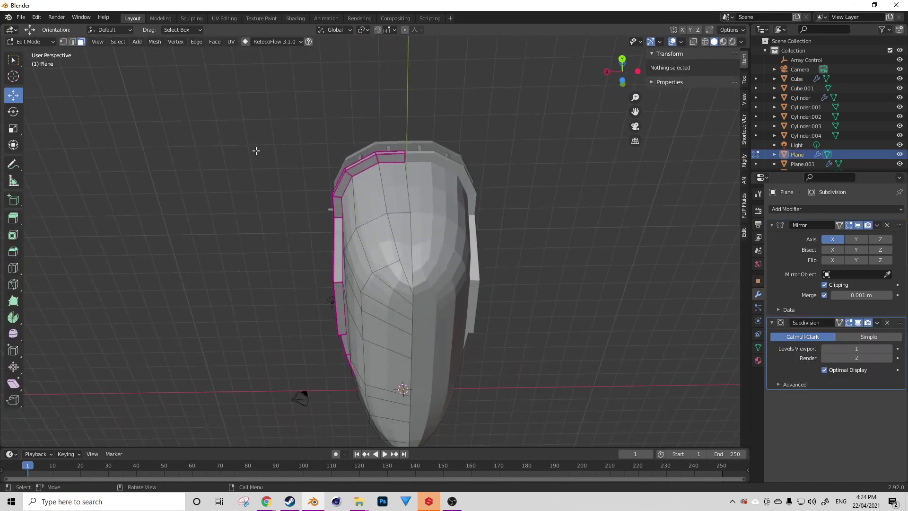
left_click(414, 296)
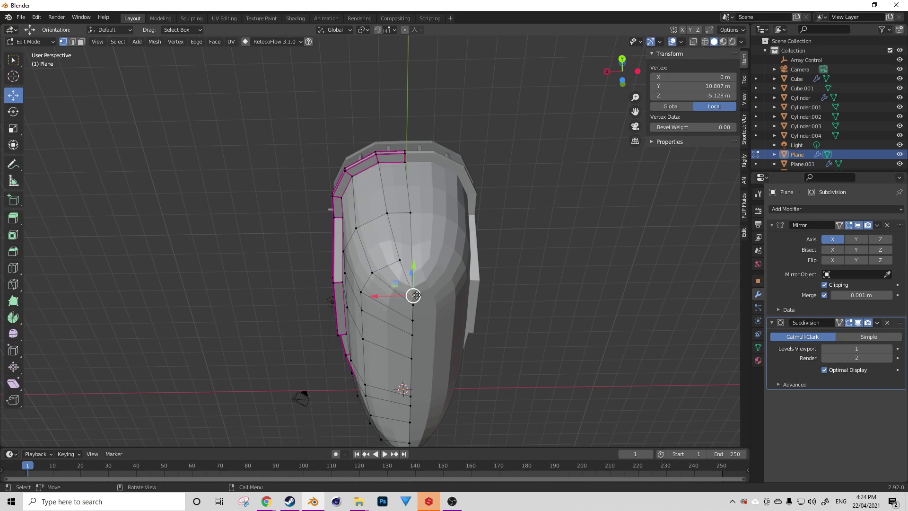
key("g")
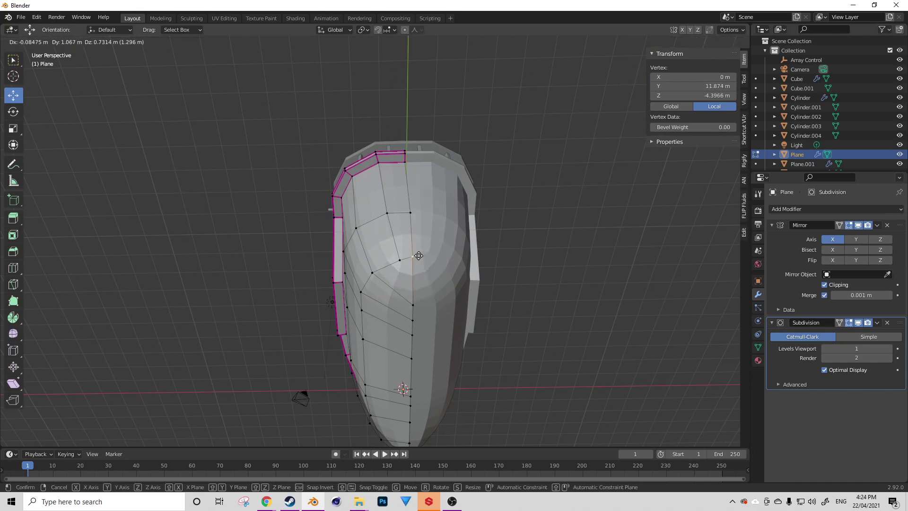
left_click(418, 259)
middle_click_drag(417, 260, 459, 327)
key("Tab")
scroll(444, 303, "down", 2)
left_click(454, 303)
- Add a plane mesh at the world origin as the base for a sail
scroll(413, 229, "down", 6)
scroll(413, 229, "up", 5)
middle_click_drag(413, 229, 393, 229)
key("shift+a")
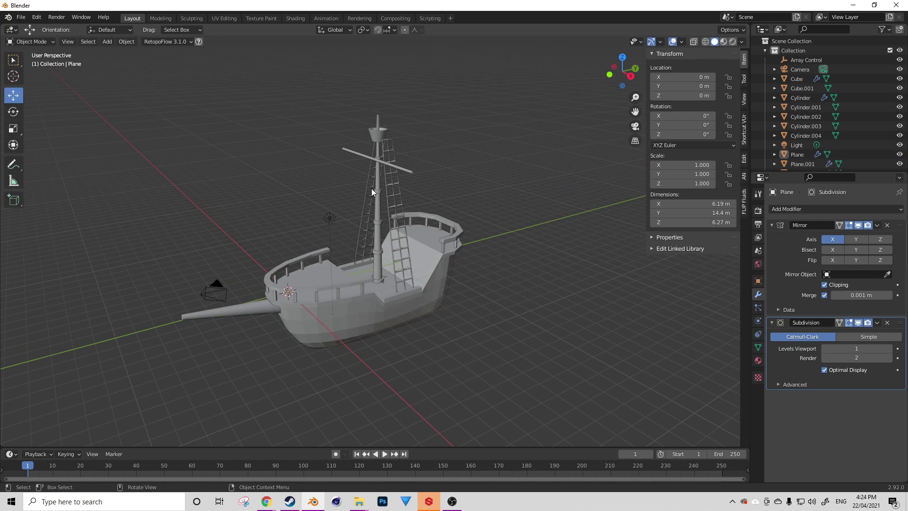
key("shift+a")
mouse_move(362, 201)
left_click(404, 203)
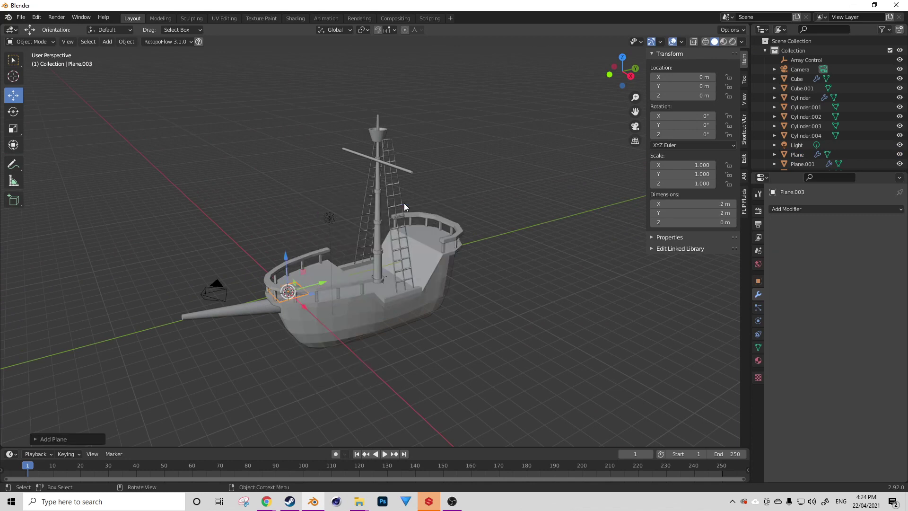
- Rotate the plane's mesh 90° upright in Edit Mode and move it just ahead of the mast, to about Y 6.37 m, Z 6.66 m
key("Tab")
key("KP_3")
key("r")
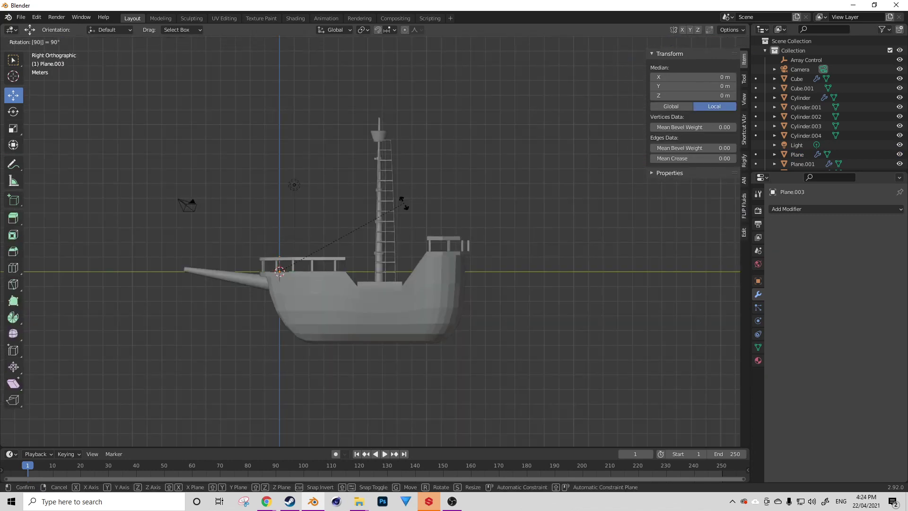
key("Return")
key("g")
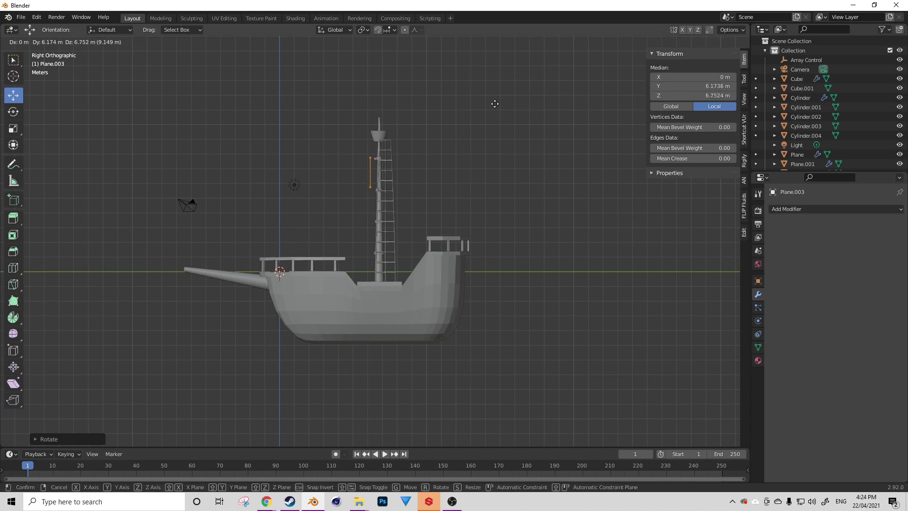
left_click(499, 106)
middle_click_drag(381, 163, 457, 190)
scroll(437, 176, "up", 3)
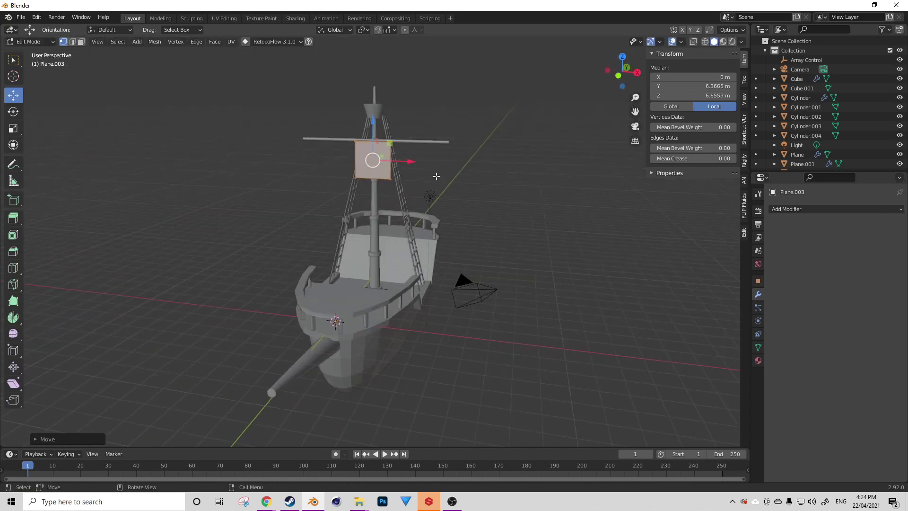
middle_click_drag(421, 118, 374, 215)
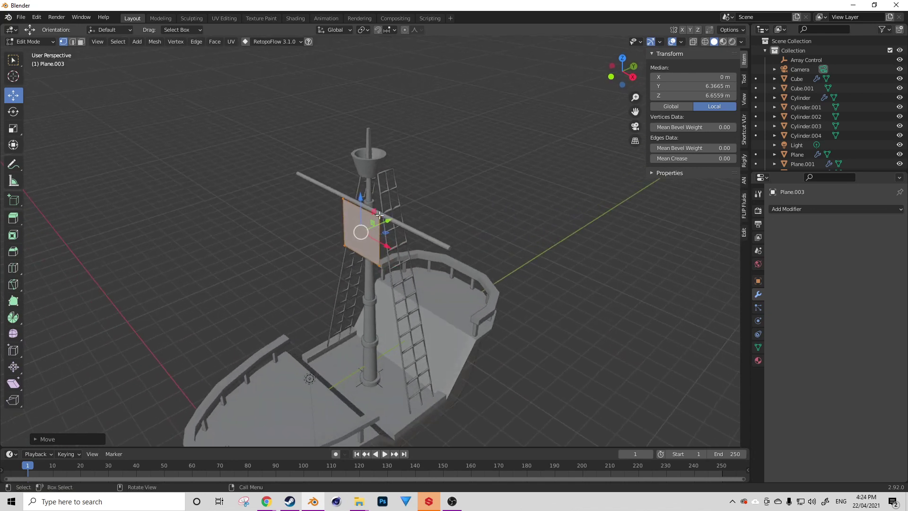
- Snap the 3D cursor to the plane's top edge, select the whole mesh and set the pivot point to the 3D Cursor
left_click(379, 216)
left_click(347, 196, "shift")
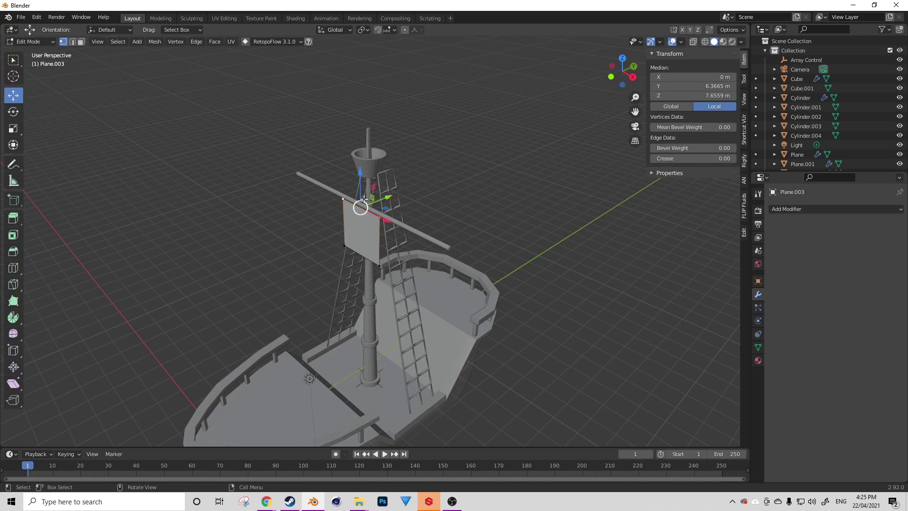
key("shift+s")
key("2")
key("a")
left_click(362, 30)
left_click(384, 51)
- Scale the sail from its top edge to about 7.2 m square, nearly spanning the yard
key("s")
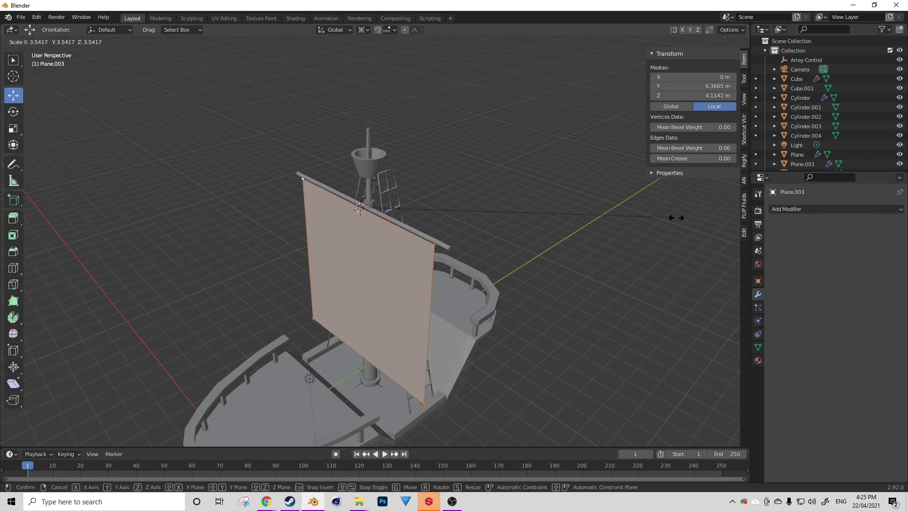
left_click(716, 223)
middle_click_drag(585, 309, 346, 281)
middle_click_drag(454, 279, 363, 271)
key("s")
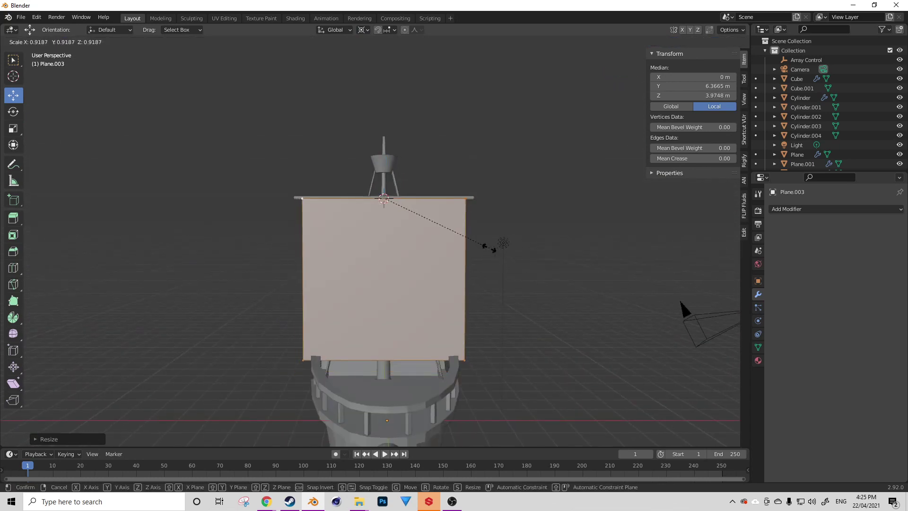
left_click(483, 248)
key("s")
left_click(493, 248)
- Subdivide the sail with 10 cuts and clear the selection
middle_click_drag(421, 252, 488, 344)
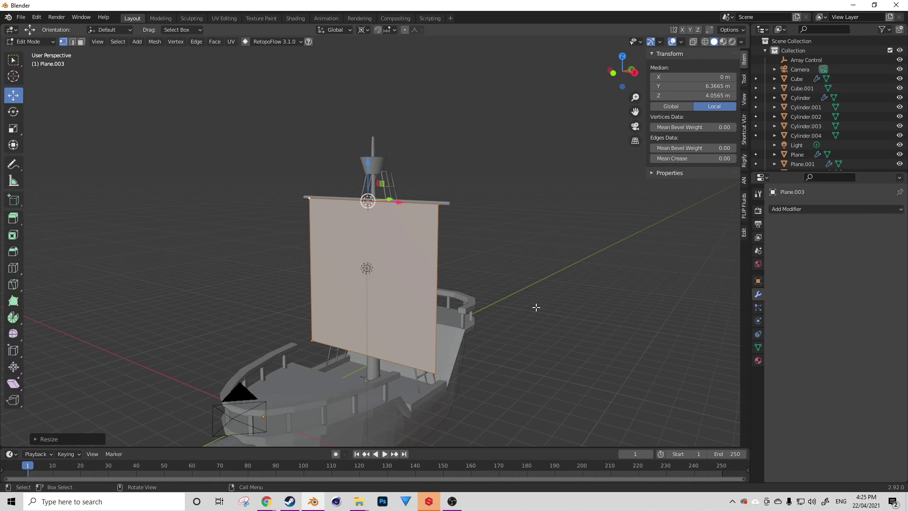
right_click(371, 268)
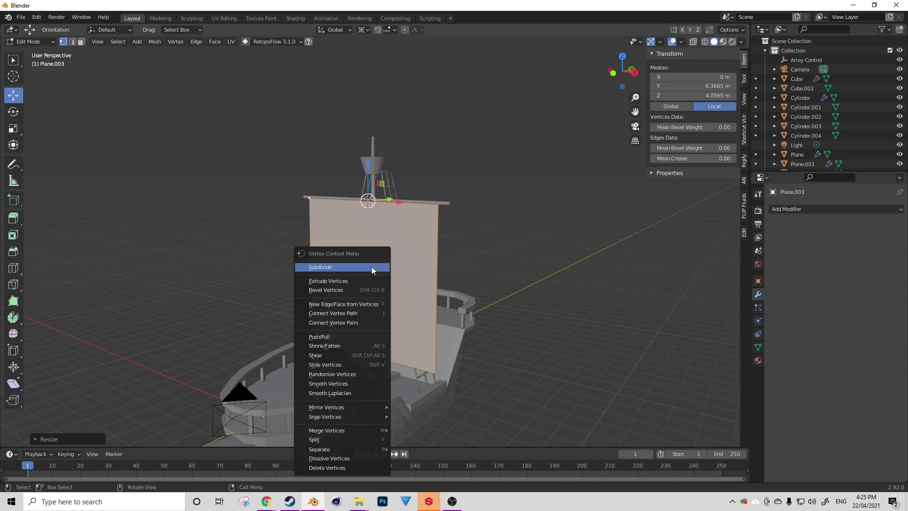
left_click(371, 265)
left_click(59, 441)
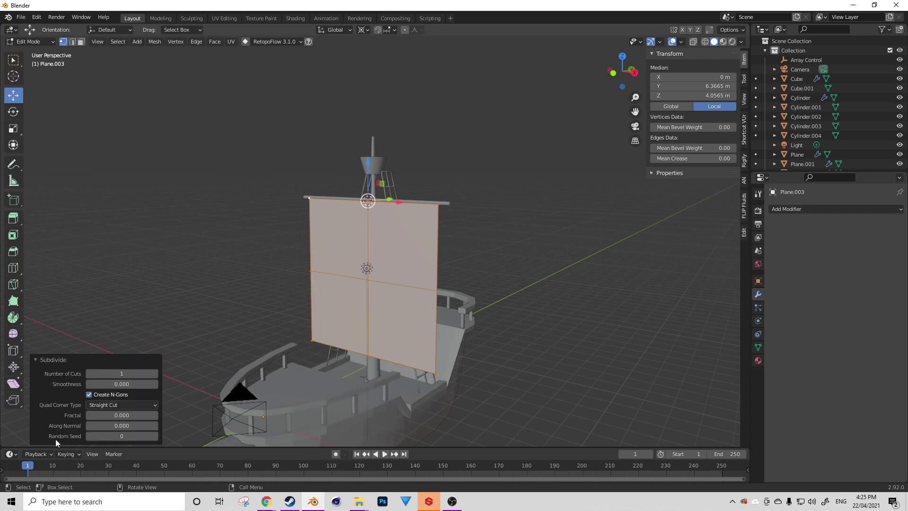
left_click_drag(114, 374, 185, 374)
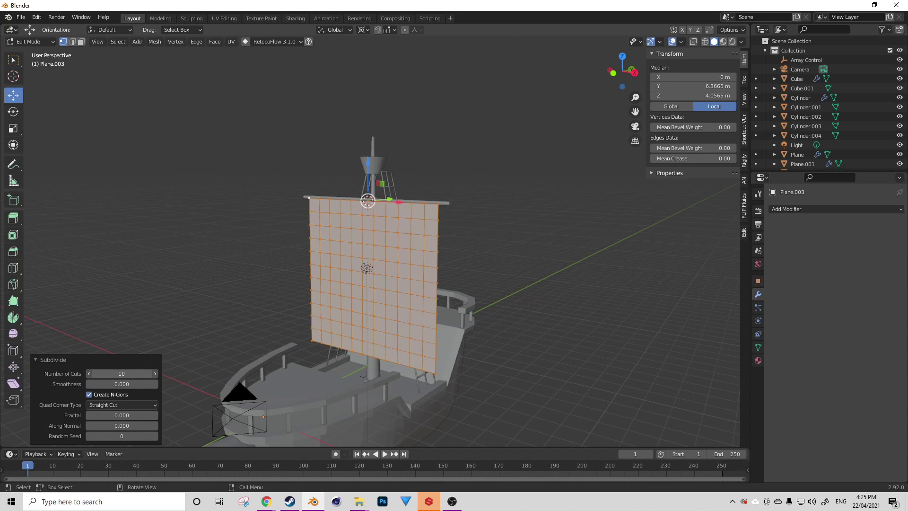
middle_click_drag(424, 312, 455, 301)
key("alt+a")
- Assign the sail's two bottom corners and its top edge row to a new vertex group named Cloth PIN
middle_click_drag(469, 222, 443, 231)
scroll(363, 265, "down", 3)
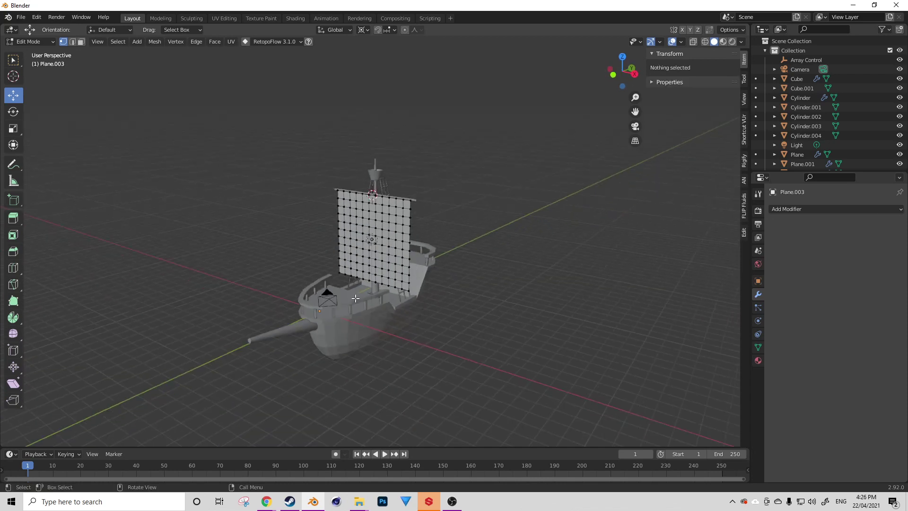
scroll(364, 265, "up", 4)
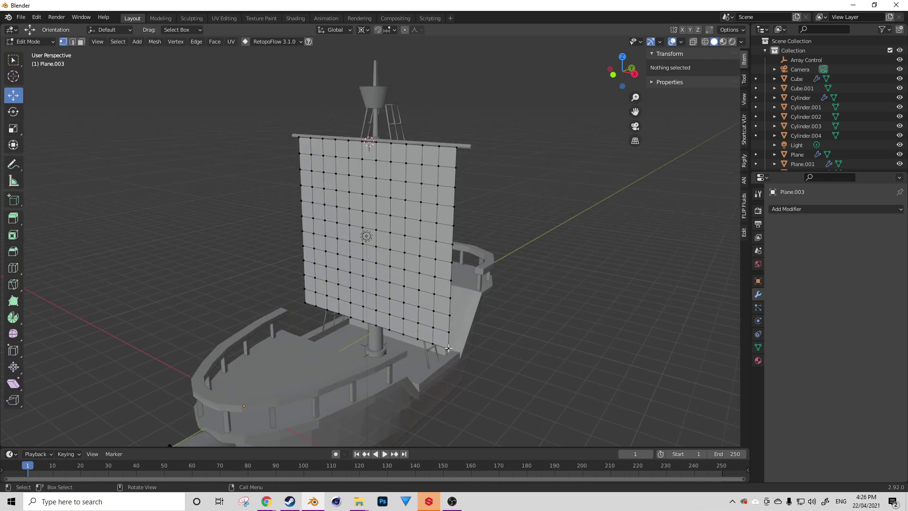
scroll(450, 349, "down", 1)
left_click(437, 331)
left_click(311, 296, "shift")
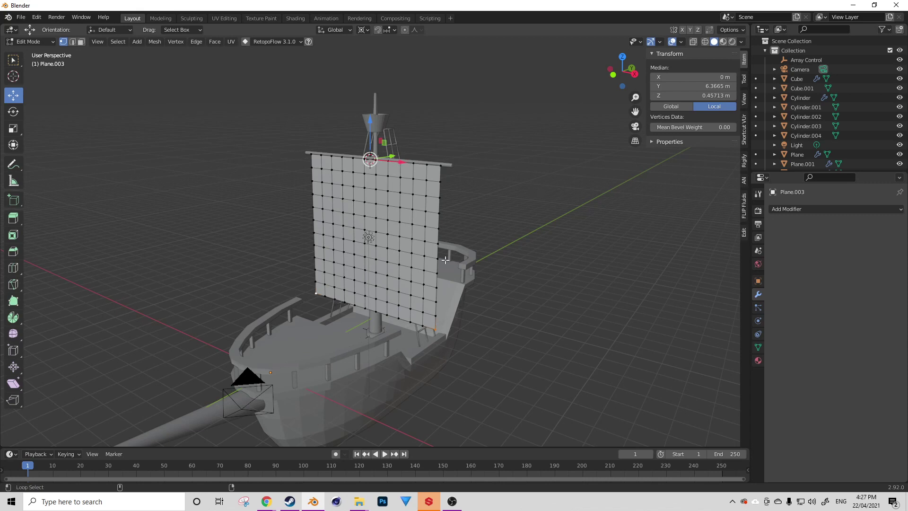
left_click(410, 172, "alt+shift")
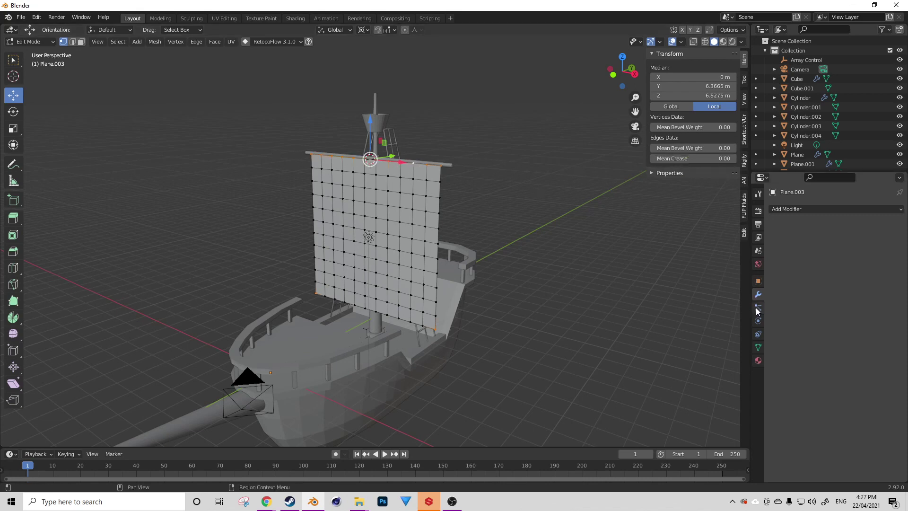
left_click(758, 347)
left_click(899, 237)
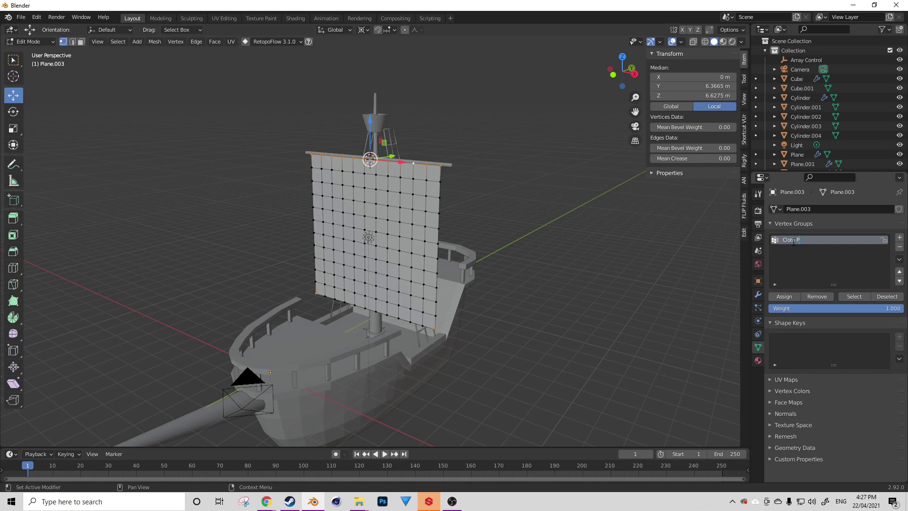
left_click(789, 296)
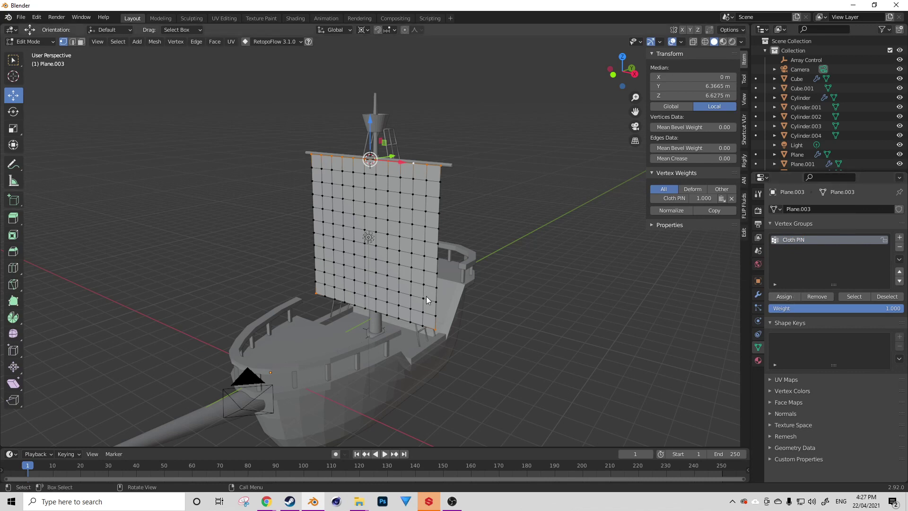
- Enable Cloth physics on the sail in Object Mode with Cloth PIN as the pin group, and test the playback
key("Tab")
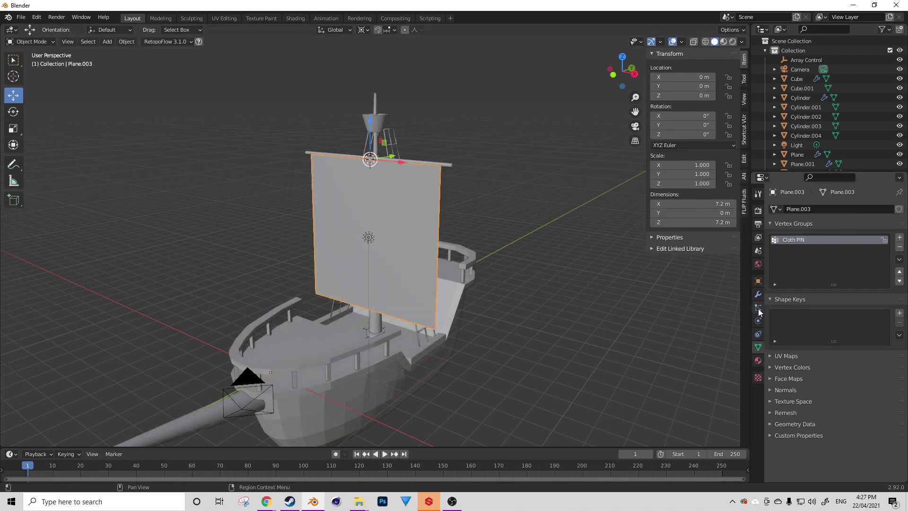
left_click(759, 322)
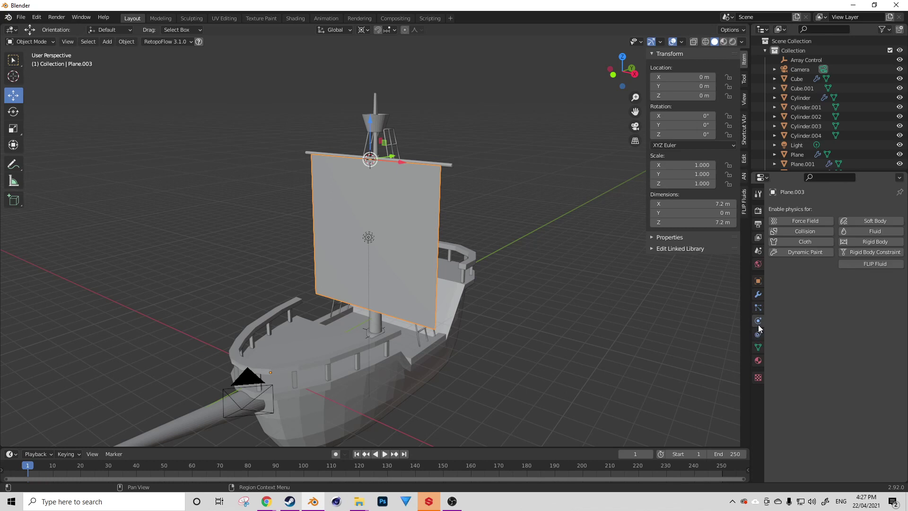
left_click(808, 244)
scroll(790, 335, "down", 12)
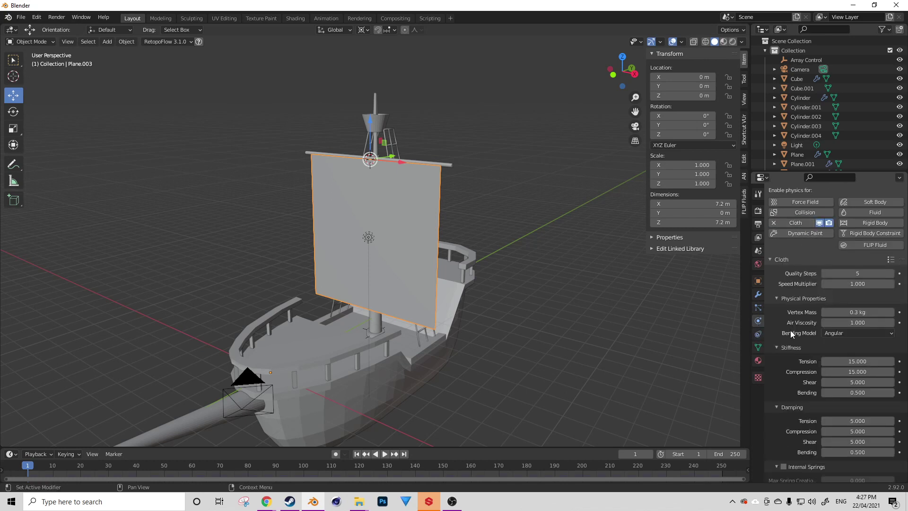
scroll(793, 333, "down", 1)
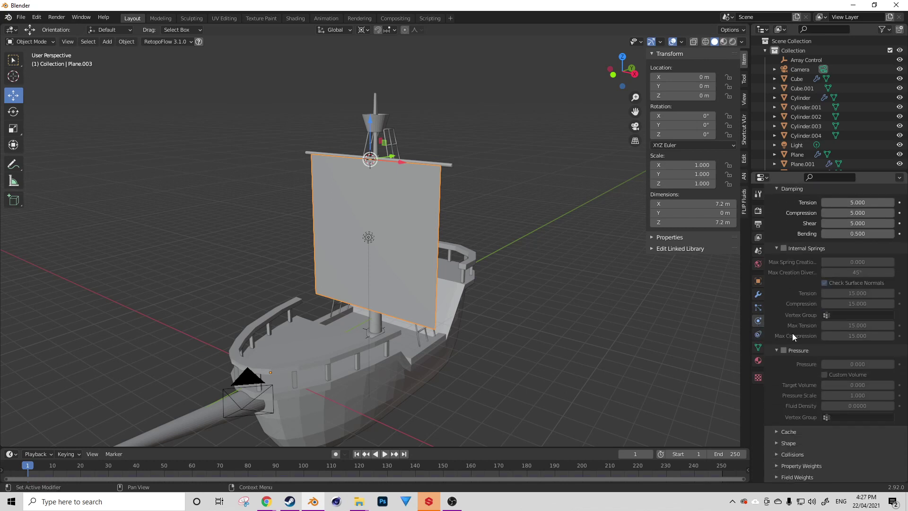
left_click(785, 444)
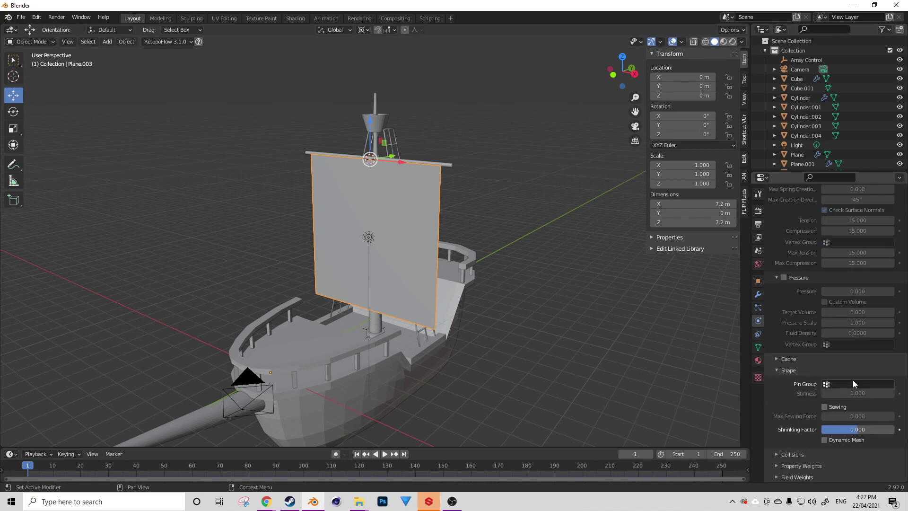
left_click(854, 384)
left_click(837, 287)
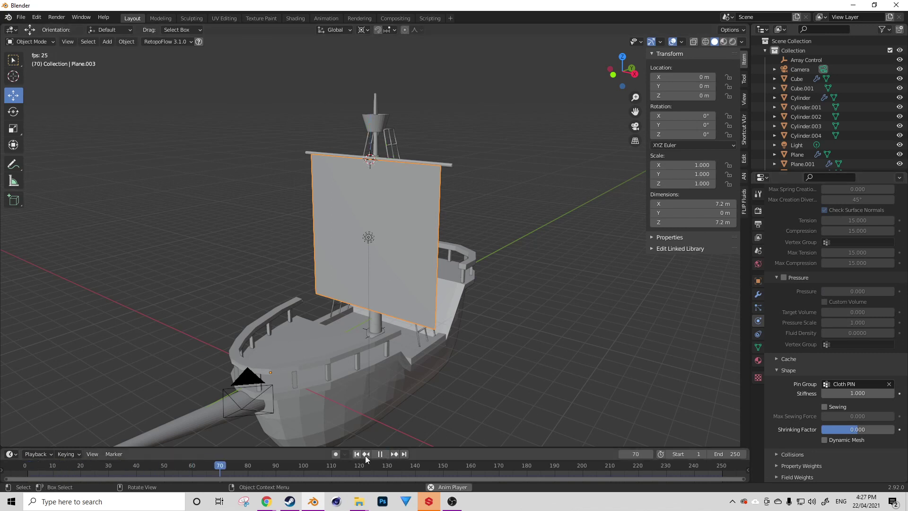
left_click(381, 455)
- Add a Wind force field at the sail's top edge and rotate it about 90° on X to blow toward the bow
middle_click_drag(438, 386, 391, 358)
key("shift+a")
mouse_move(387, 291)
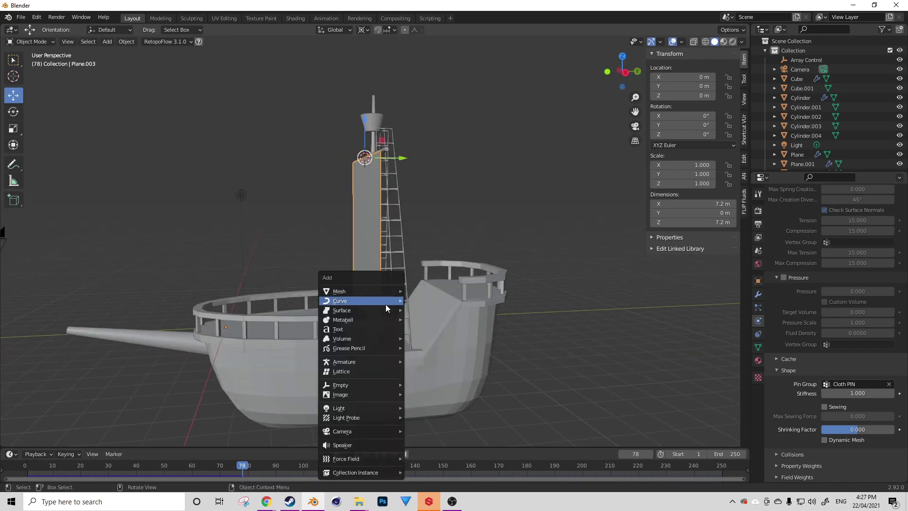
mouse_move(351, 460)
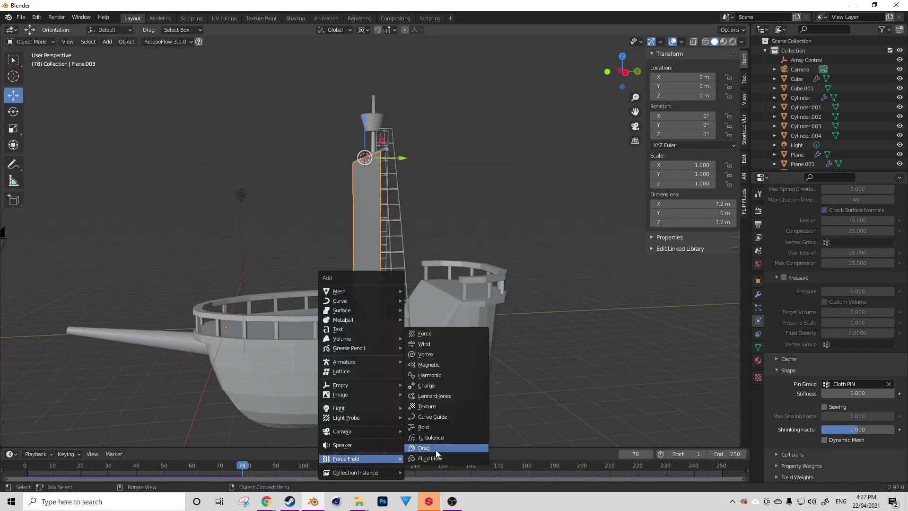
left_click(440, 341)
key("KP_3")
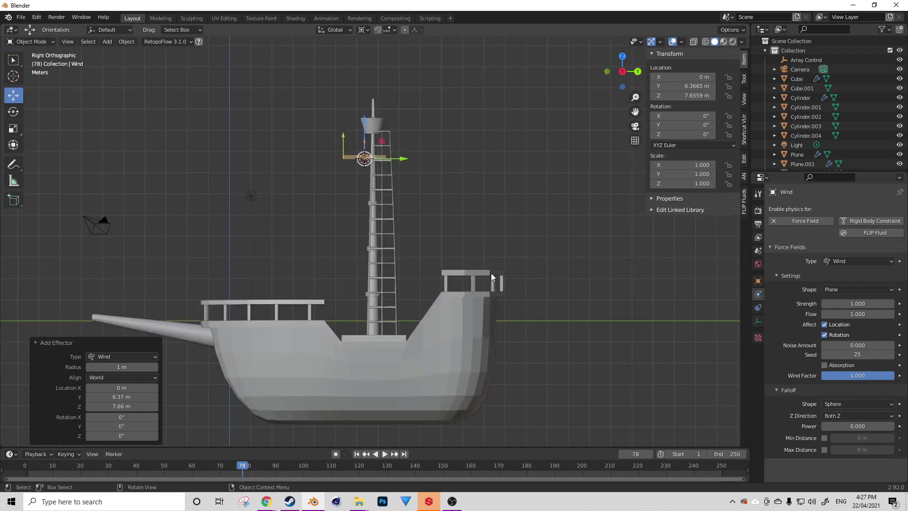
key("r")
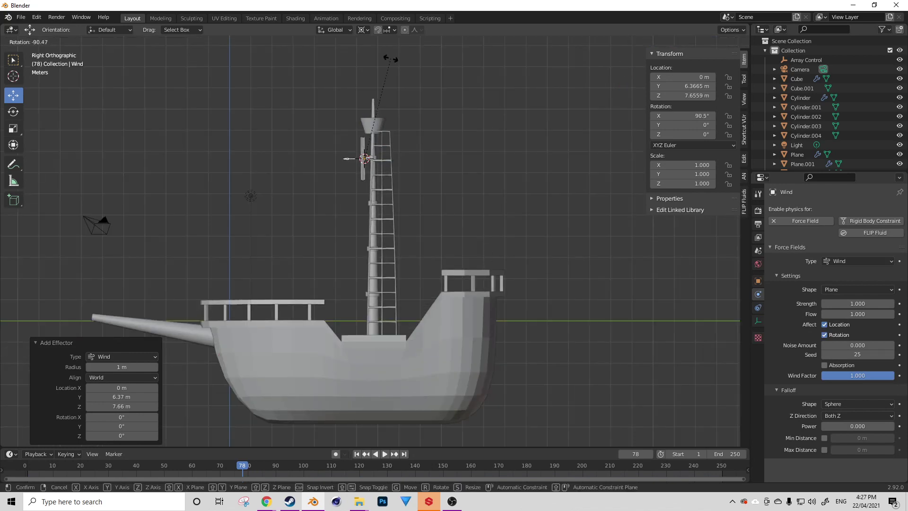
left_click(390, 59)
- Increase the wind's strength, play the simulation and select the sail while it billows forward
left_click_drag(844, 304, 879, 304)
left_click(385, 455)
middle_click_drag(302, 279, 279, 280)
left_click(405, 223)
middle_click_drag(405, 224, 563, 239)
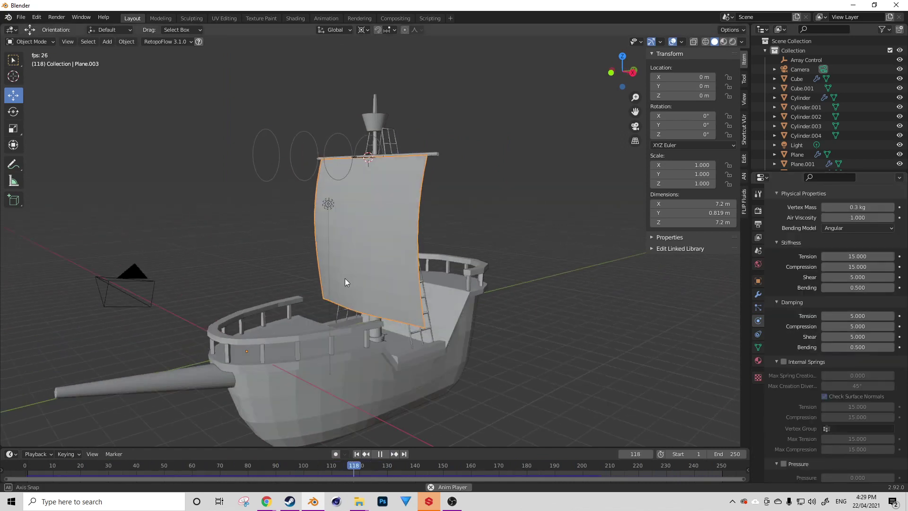
middle_click_drag(345, 278, 668, 270)
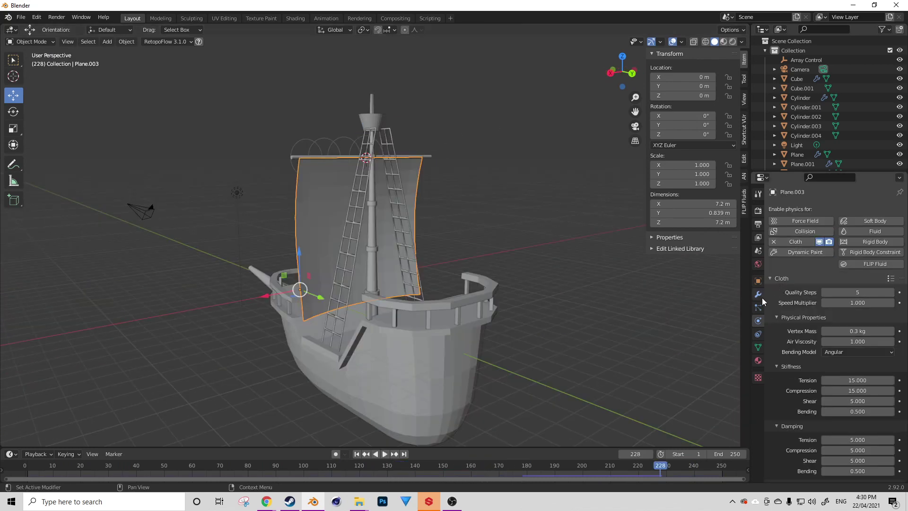
- Apply the Cloth modifier to the sail to fix its billowed shape
left_click(760, 295)
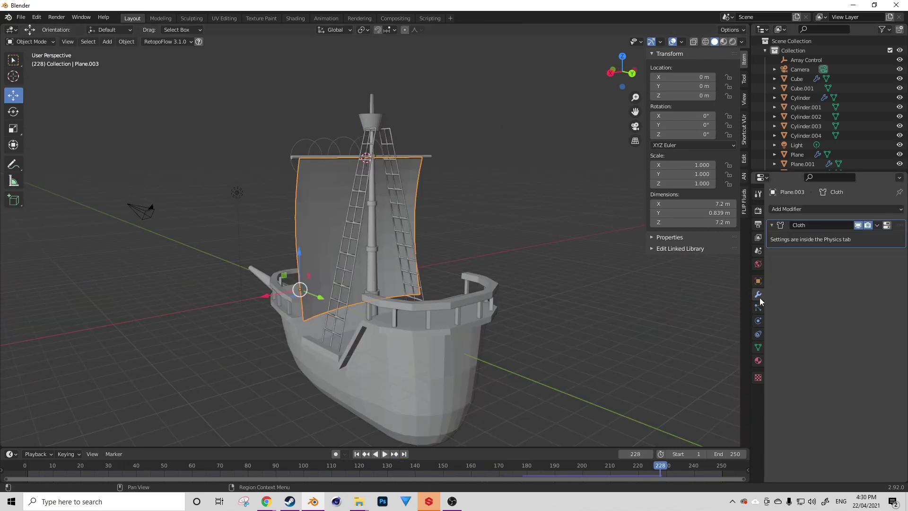
left_click(878, 225)
left_click(838, 236)
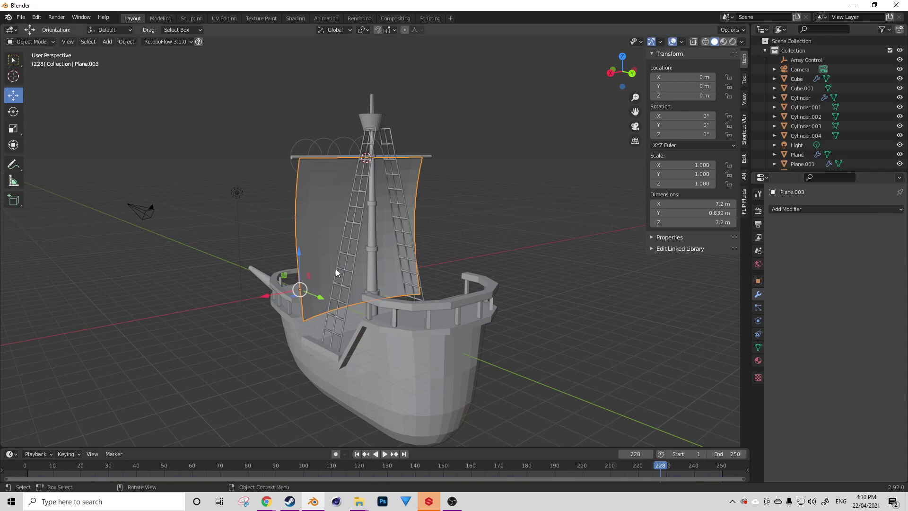
- Play the animation and examine the applied sail mesh in Edit Mode and Object Mode
key("space")
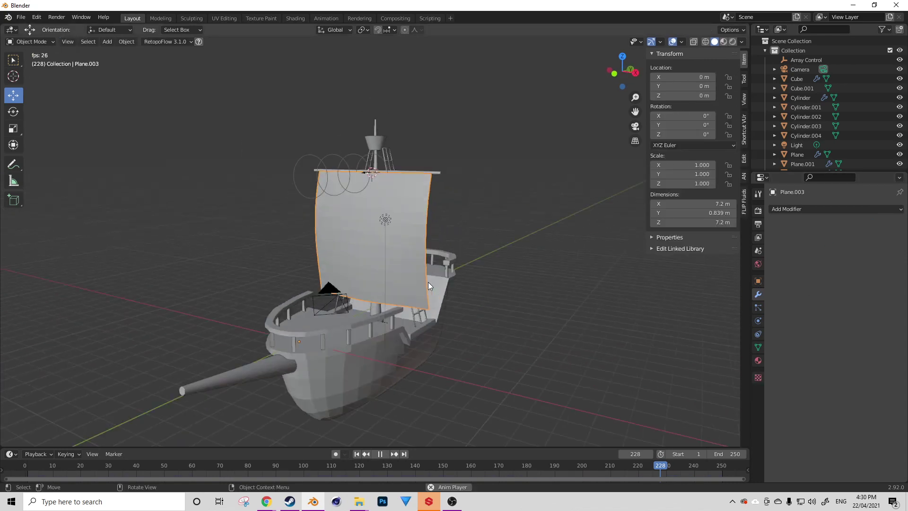
key("Tab")
middle_click_drag(458, 279, 324, 224)
key("Tab")
key("Tab")
key("Tab")
key("Tab")
key("Tab")
key("space")
key("a")
key("a")
scroll(426, 298, "down", 3)
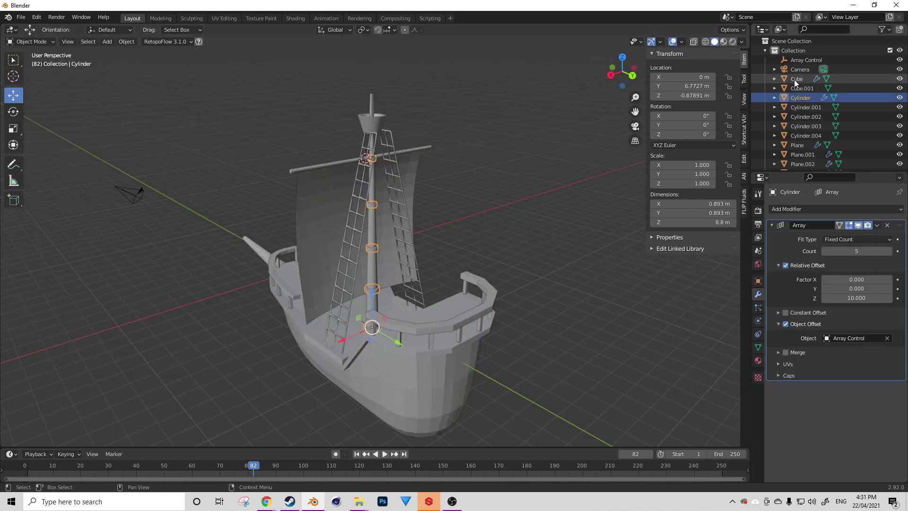
- Select all the ship's objects from Cube through Plane.003 and convert them to Mesh
left_click(795, 80)
left_click(798, 161, "shift")
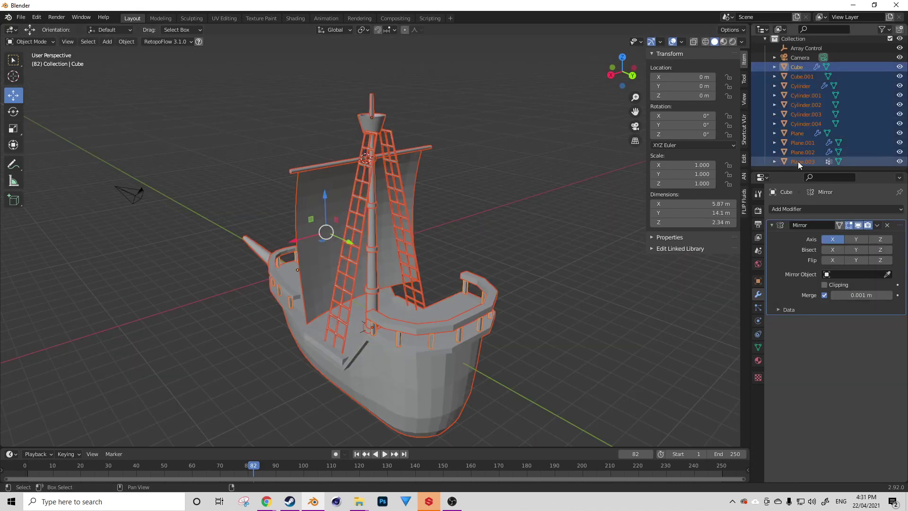
left_click(127, 41)
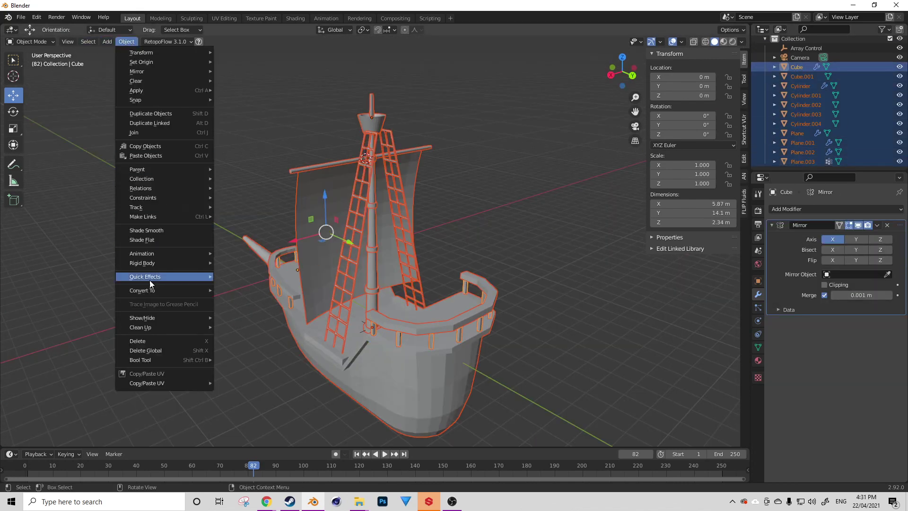
mouse_move(189, 276)
mouse_move(154, 290)
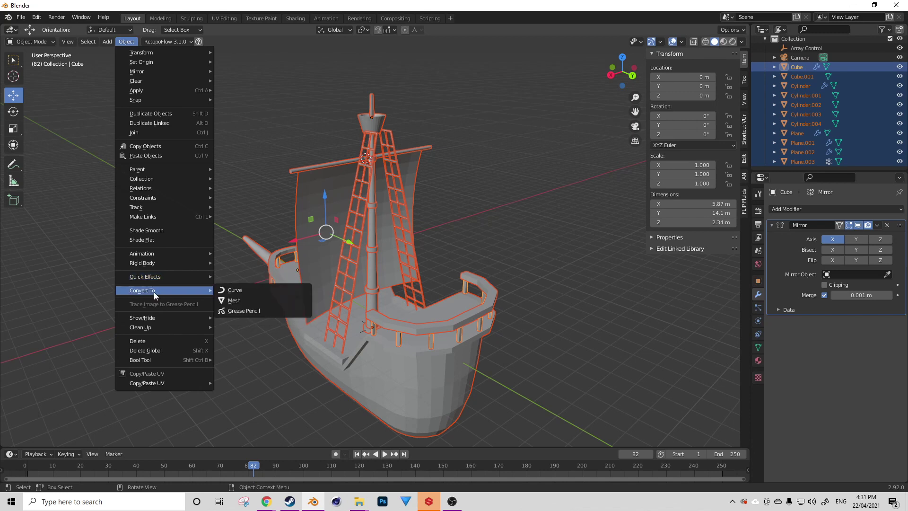
left_click(233, 301)
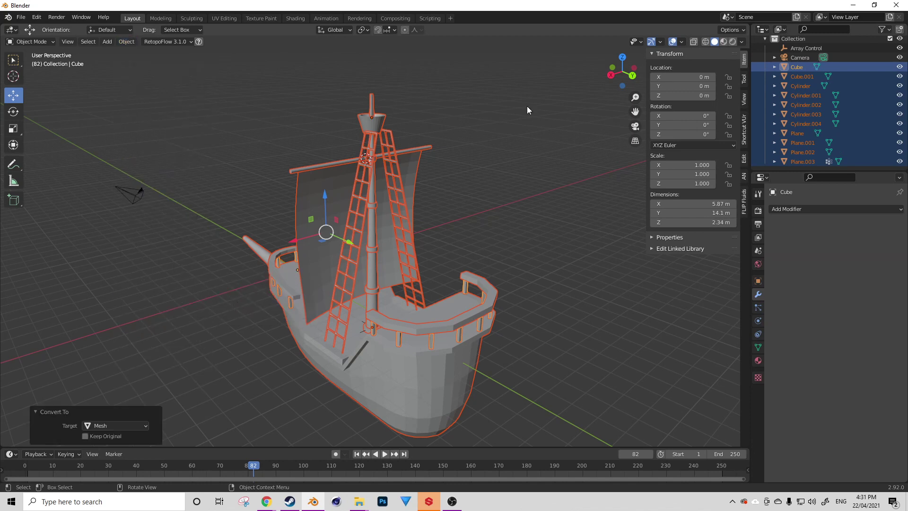
- Join all the selected ship parts into a single object
scroll(364, 282, "down", 4)
scroll(364, 282, "up", 5)
middle_click_drag(387, 271, 290, 298)
key("ctrl+j")
key("Tab")
key("Tab")
key("a")
key("a")
scroll(417, 273, "down", 5)
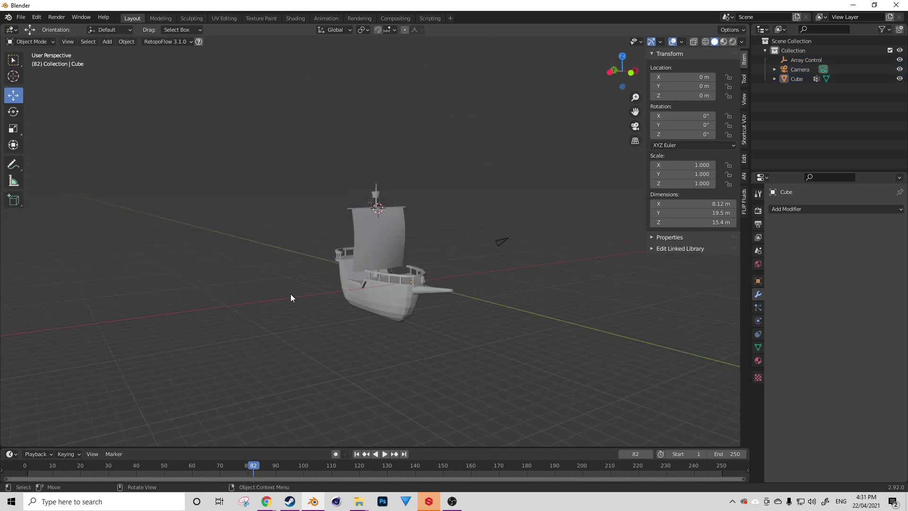
- Shade the joined ship smooth and enable Auto Smooth for its normals
left_click(375, 271)
middle_click_drag(374, 268, 329, 268)
right_click(328, 268)
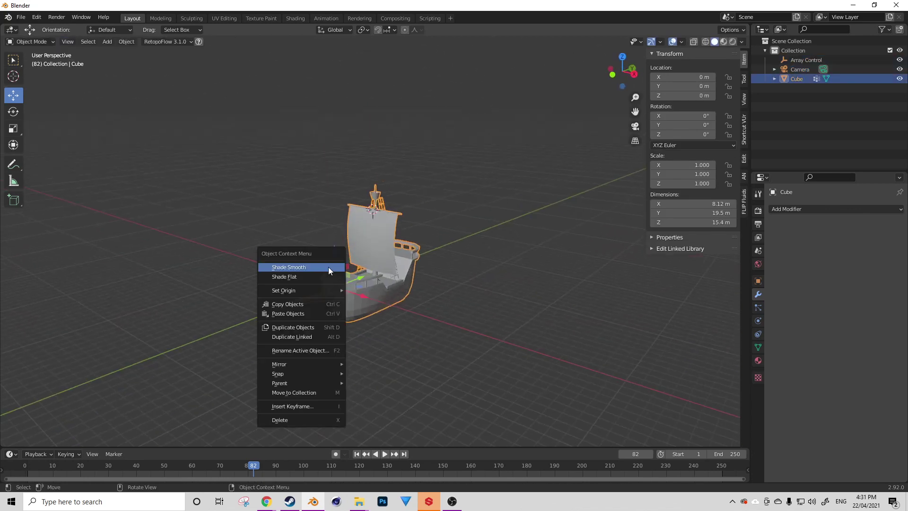
left_click(303, 268)
scroll(378, 289, "up", 3)
middle_click_drag(380, 318, 413, 239, "shift")
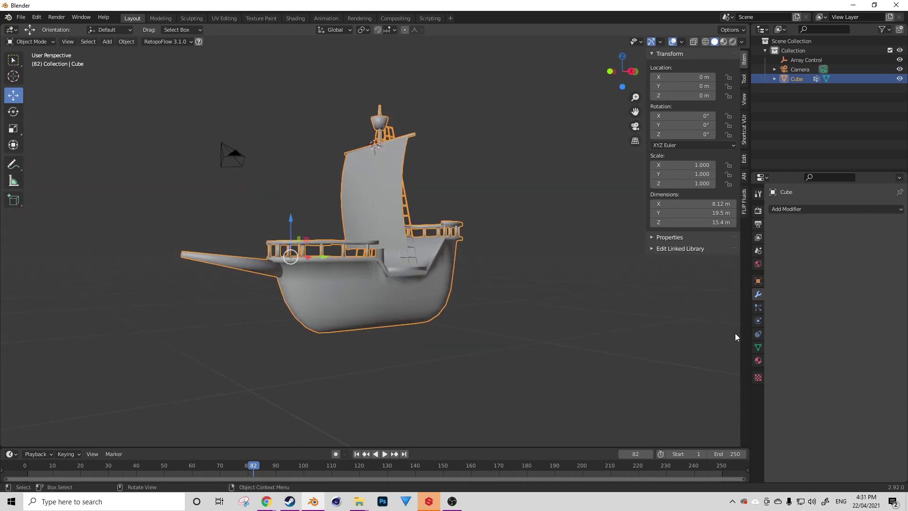
left_click(757, 347)
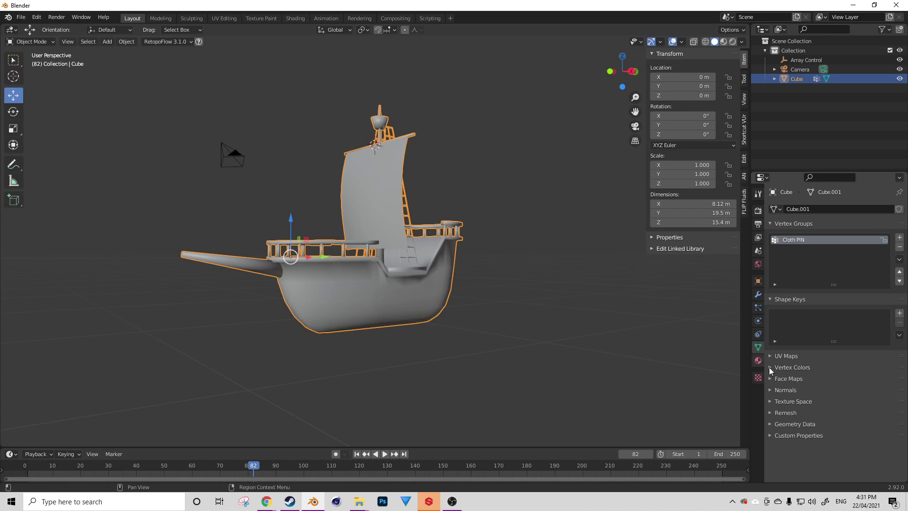
left_click(775, 390)
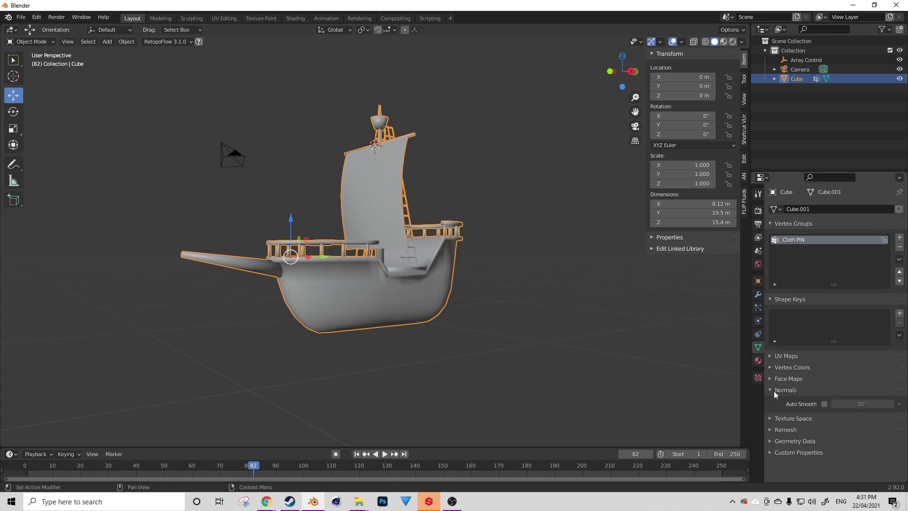
left_click(823, 404)
- Set the ship's origin to its geometry
mouse_move(487, 306)
middle_mouse_down()
mouse_move(310, 293)
mouse_move(412, 295)
mouse_move(366, 270)
mouse_move(371, 261)
middle_mouse_up()
key("a")
key("a")
left_click(401, 292)
right_click(370, 261)
mouse_move(344, 283)
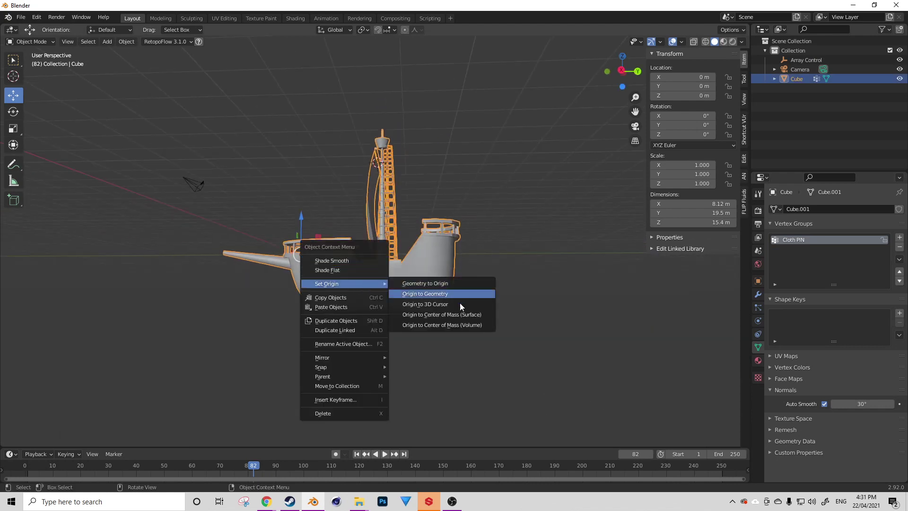
left_click(433, 295)
- Snap the 3D cursor to the world origin and move the ship about -6.44 m on Y and 4.48 m on Z
middle_click_drag(432, 296, 396, 306)
key("KP_1")
key("KP_3")
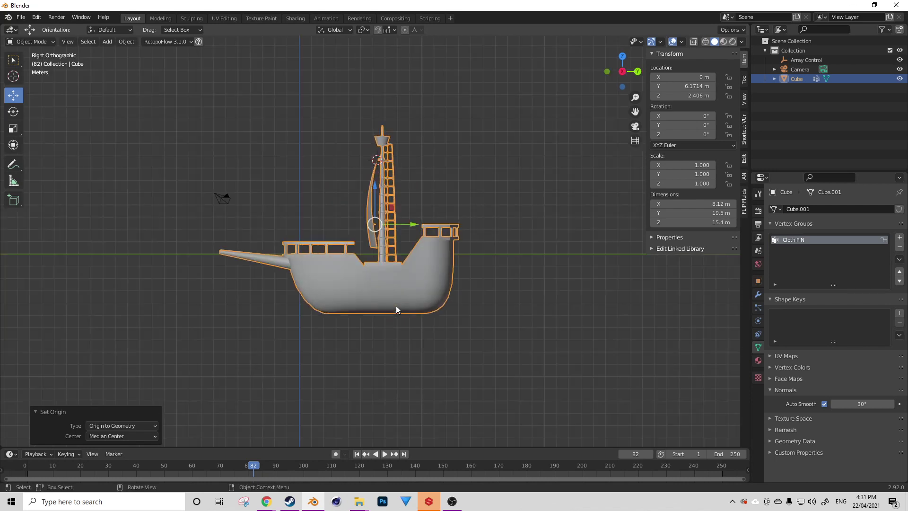
key("shift+s")
left_click(318, 334)
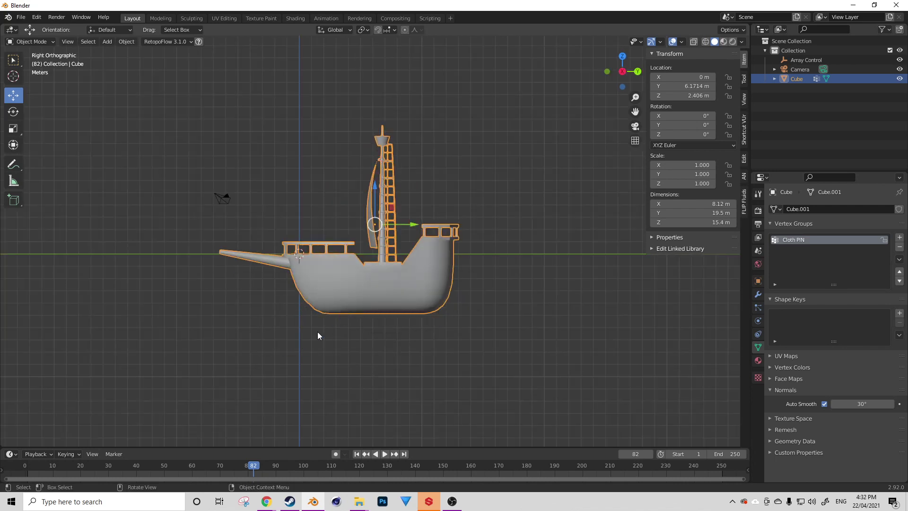
key("g")
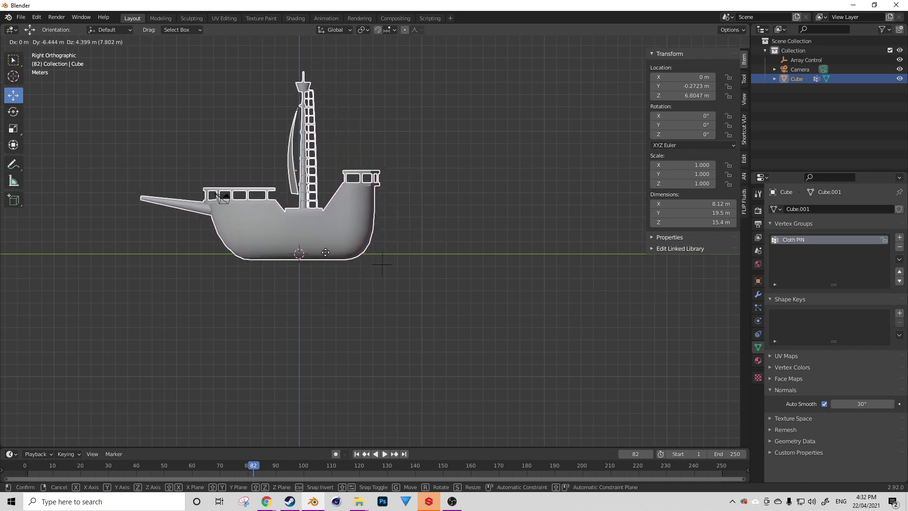
left_click(326, 252)
- Set the ship's origin to the 3D cursor at the base of the hull
middle_click_drag(273, 240, 311, 272, "shift")
right_click(312, 250)
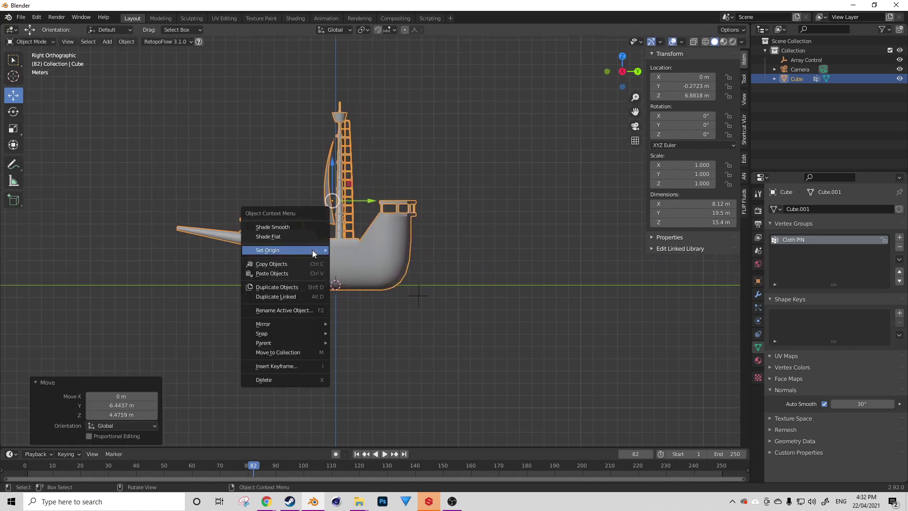
mouse_move(311, 250)
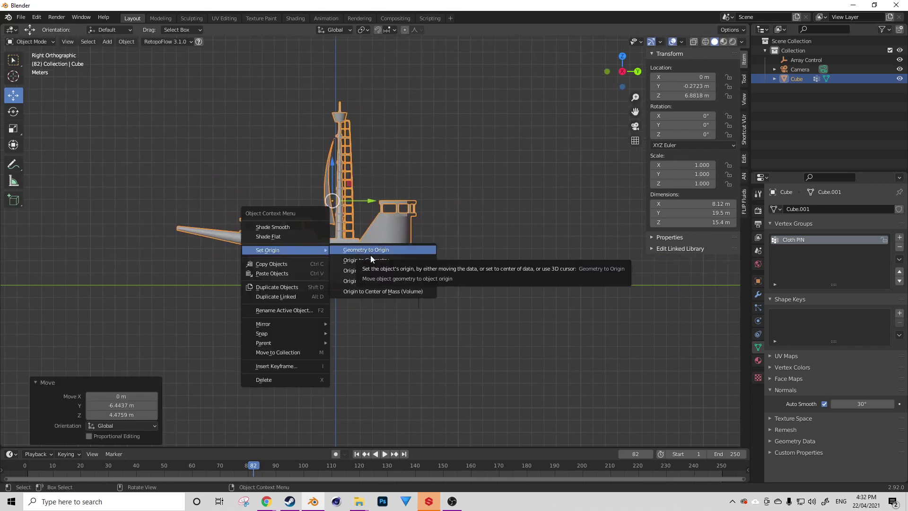
left_click(372, 270)
middle_click_drag(336, 302, 289, 306)
- Delete the leftover Array Control empty beside the ship
left_click(325, 293)
middle_click_drag(367, 287, 409, 273)
left_click(410, 275)
key("x")
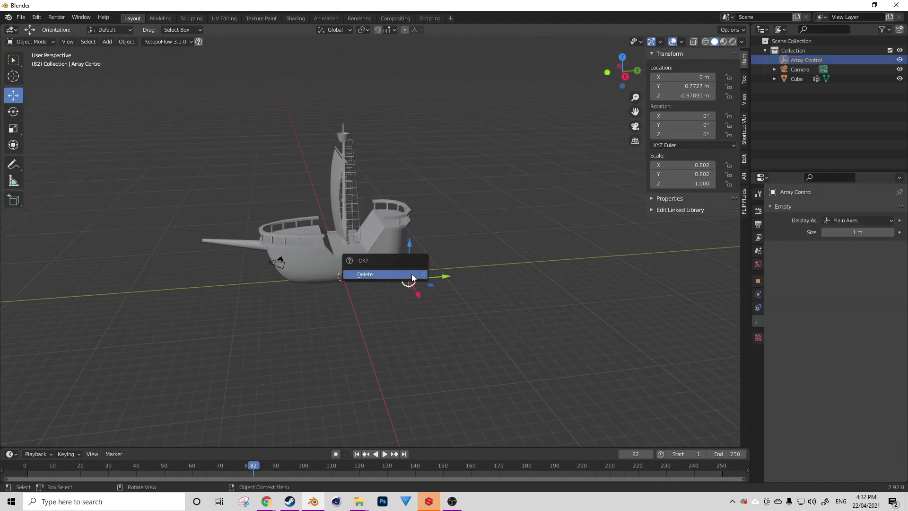
left_click(411, 275)
- Select the ship and examine the finished model from several angles and distances
middle_click_drag(449, 217, 341, 243)
left_click(341, 243)
key("KP_1")
key("KP_3")
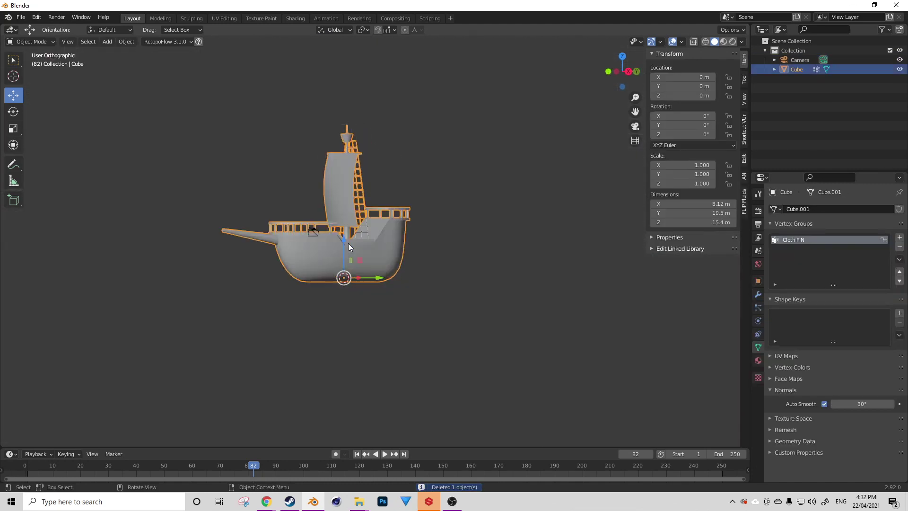
key("g")
right_click(336, 241)
middle_click_drag(337, 241, 146, 233)
left_click(444, 271)
scroll(444, 271, "down", 4)
scroll(360, 259, "up", 3)
scroll(448, 238, "up", 4)
scroll(447, 238, "down", 2)
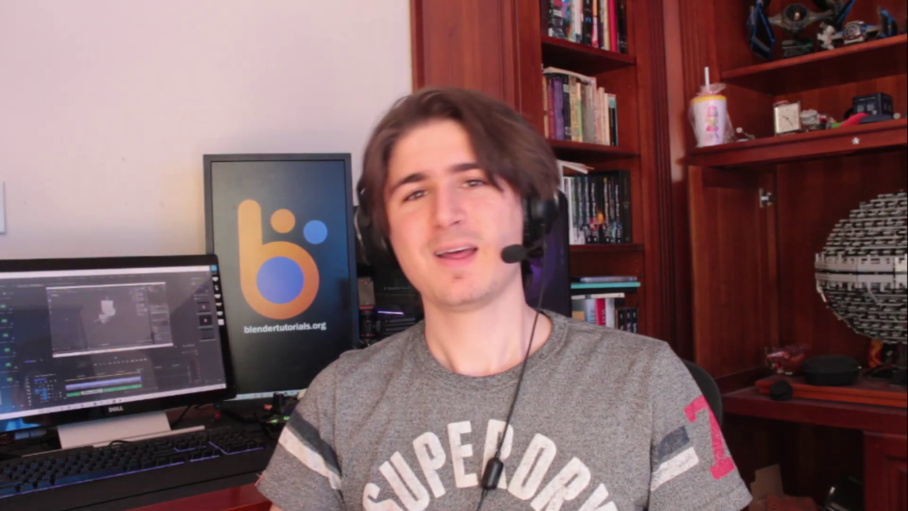